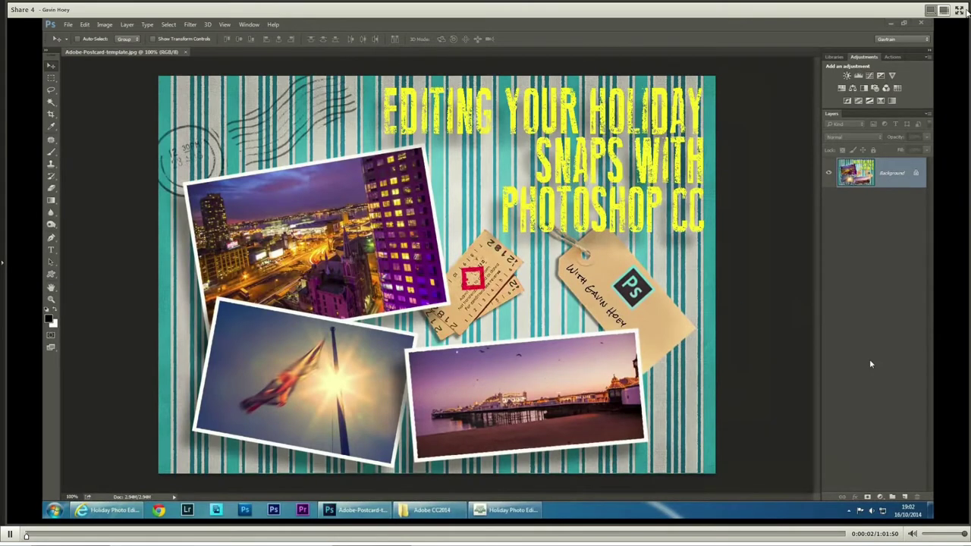
# Step: Close the postcard image document
pyautogui.click(959, 11)
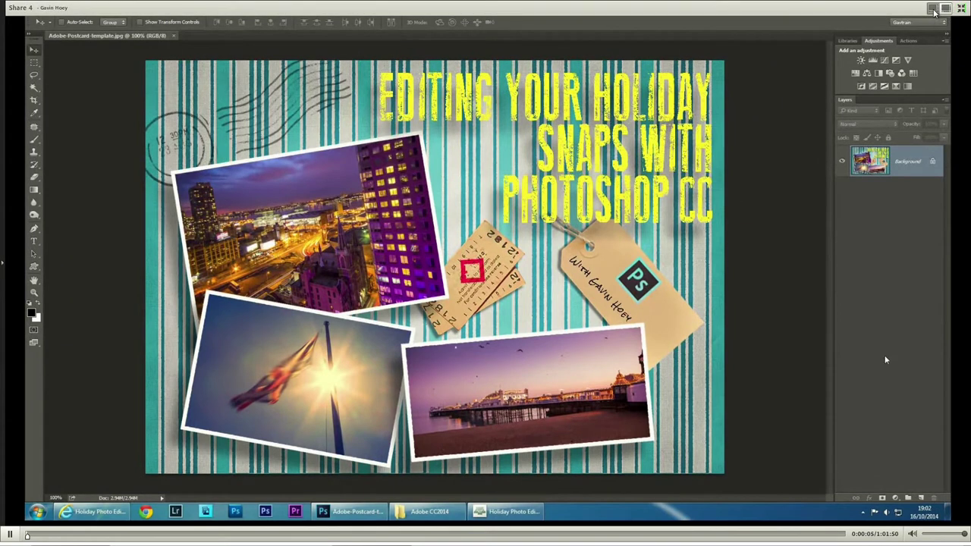
pyautogui.click(934, 10)
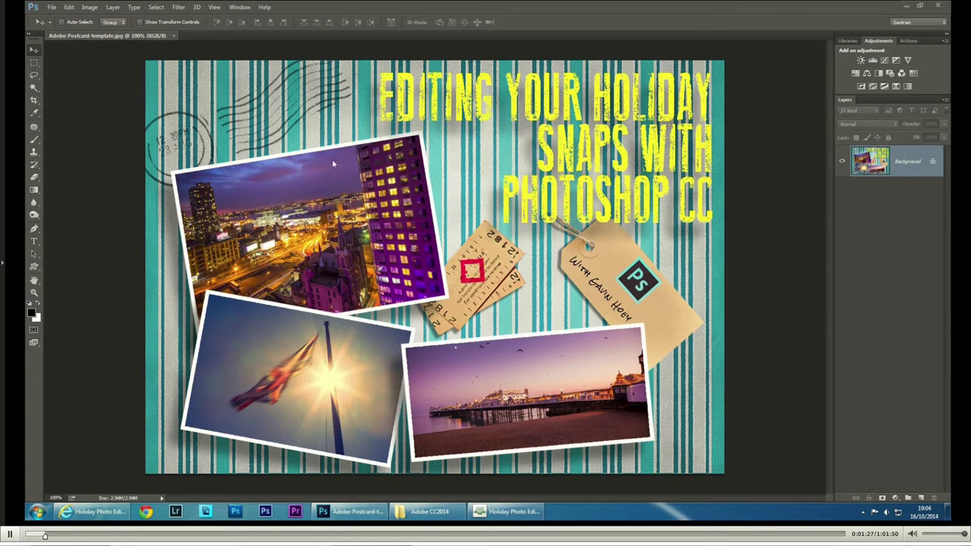
pyautogui.click(174, 36)
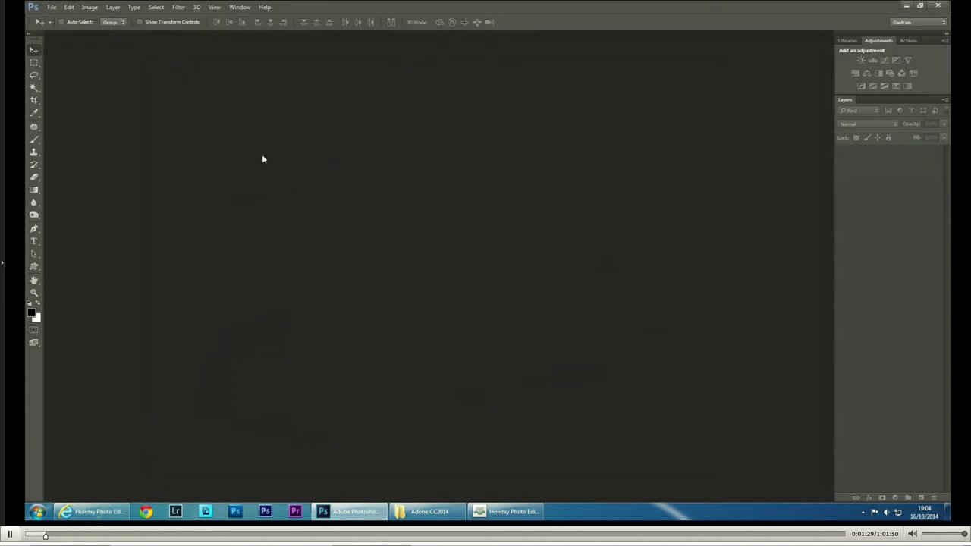
# Step: Open the raw night cityscape _MG_0820.CR2 from the Adobe CC2014 folder in Camera Raw
pyautogui.click(429, 511)
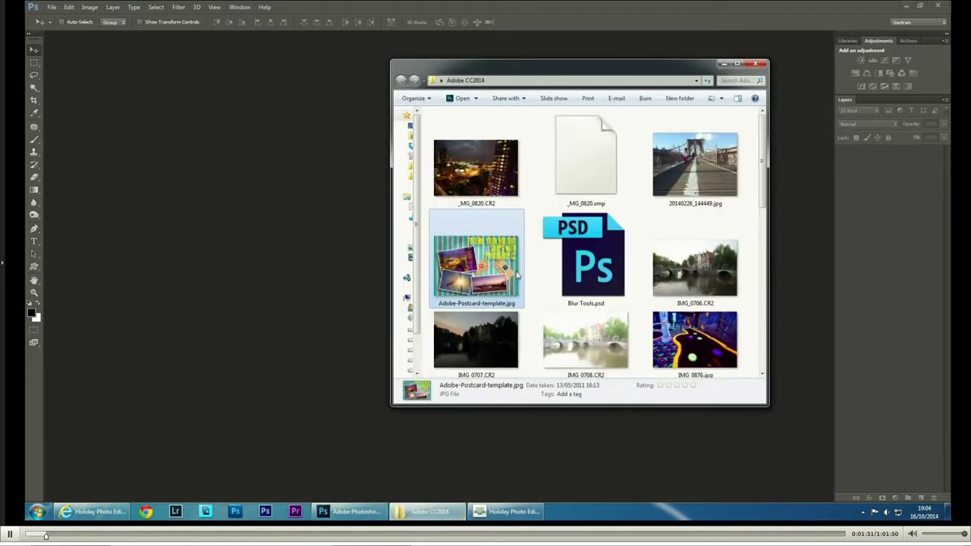
pyautogui.click(484, 187)
pyautogui.moveTo(484, 187); pyautogui.dragTo(288, 170)
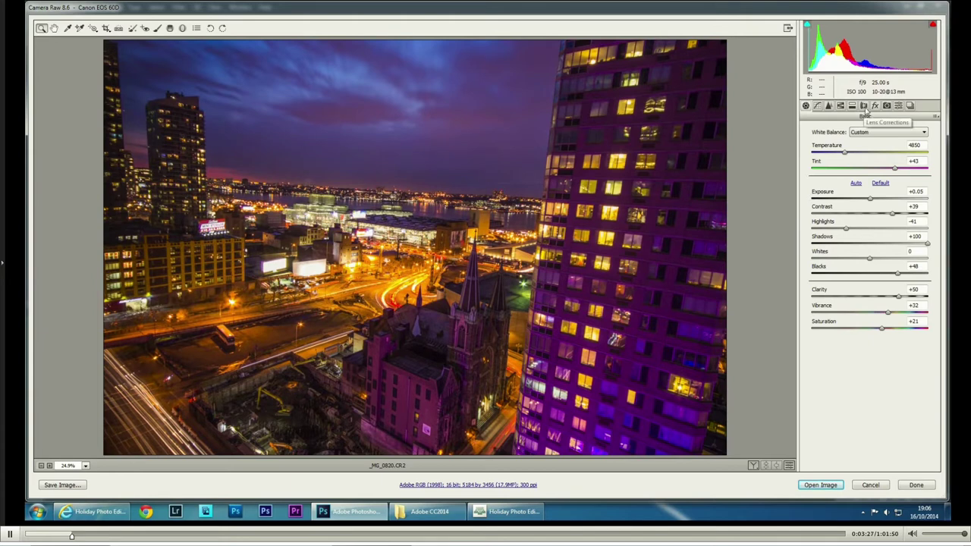
# Step: Turn Enable Lens Profile Corrections on and back off, then show the Color chromatic aberration settings
pyautogui.click(864, 109)
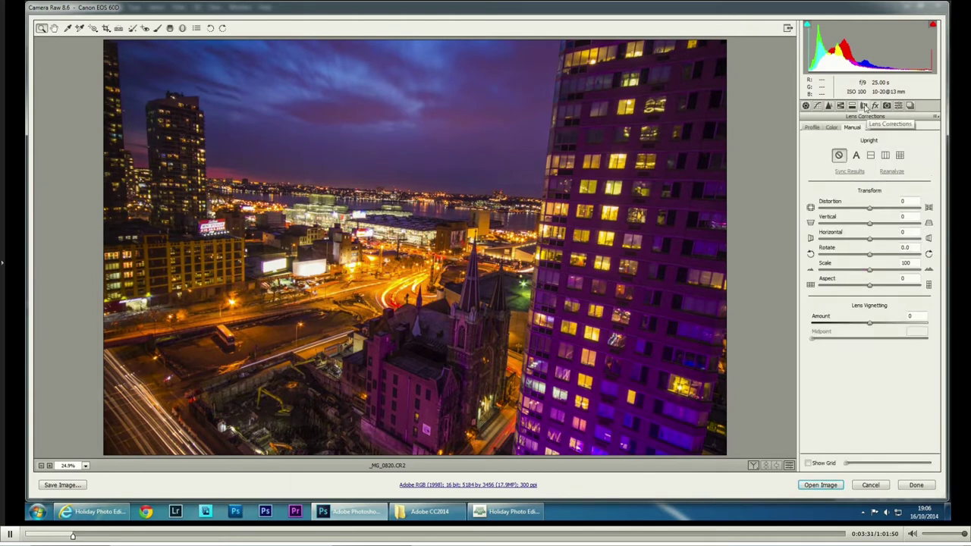
pyautogui.click(811, 128)
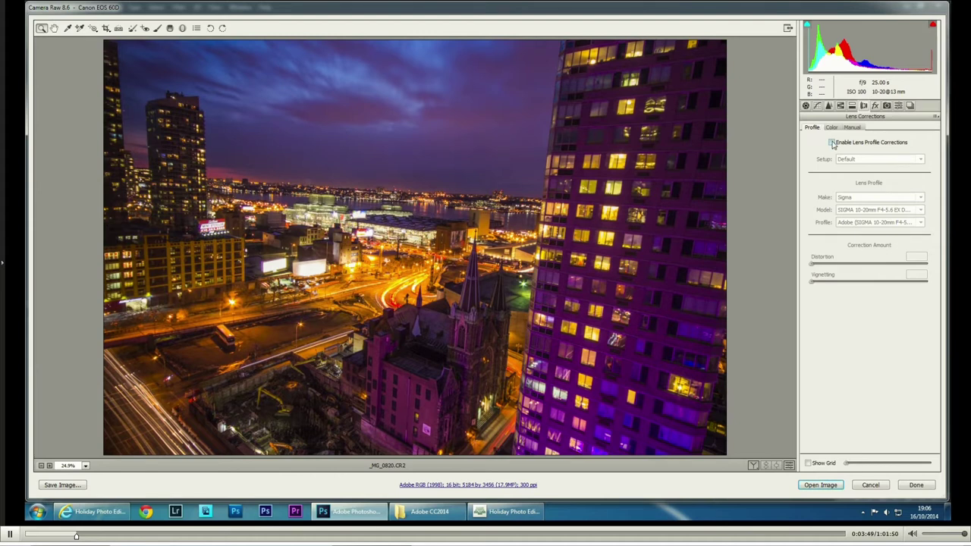
pyautogui.click(832, 144)
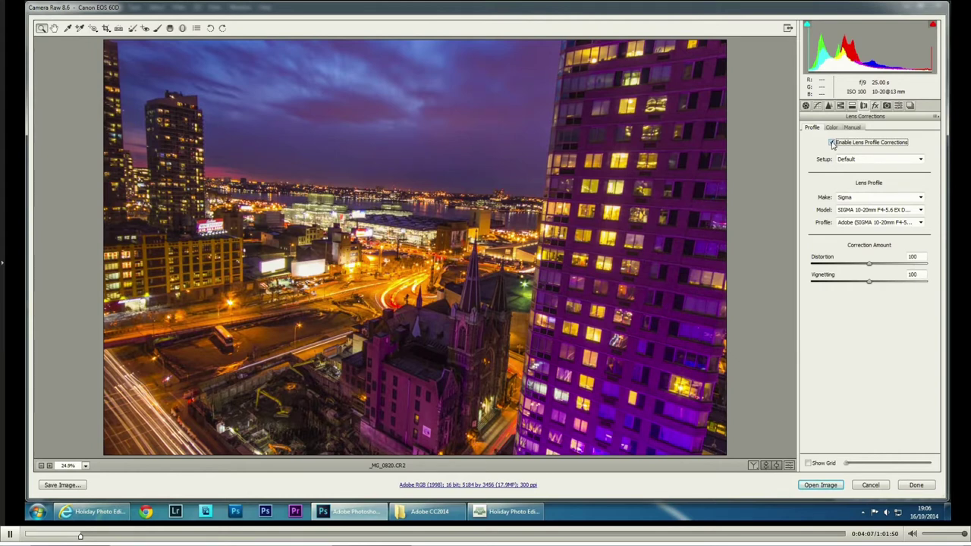
pyautogui.click(831, 143)
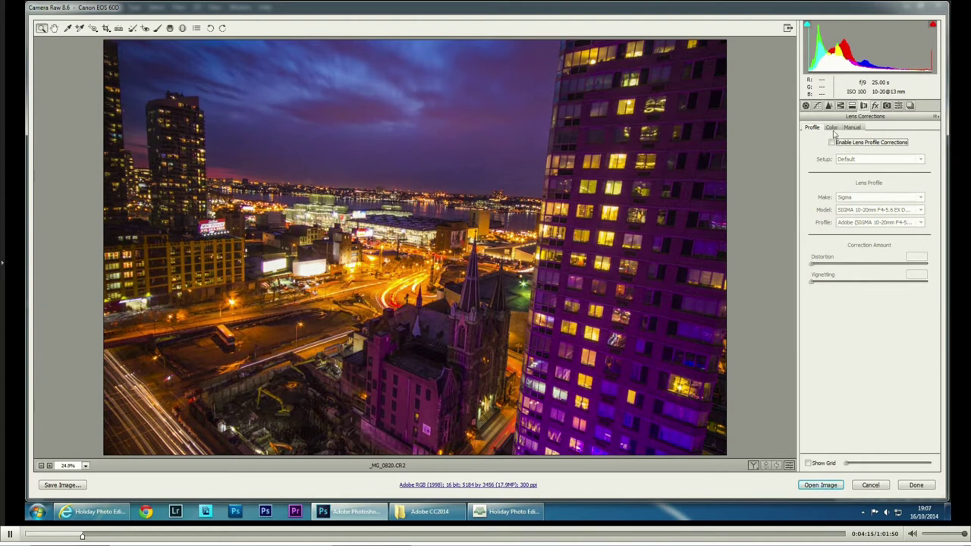
pyautogui.click(832, 129)
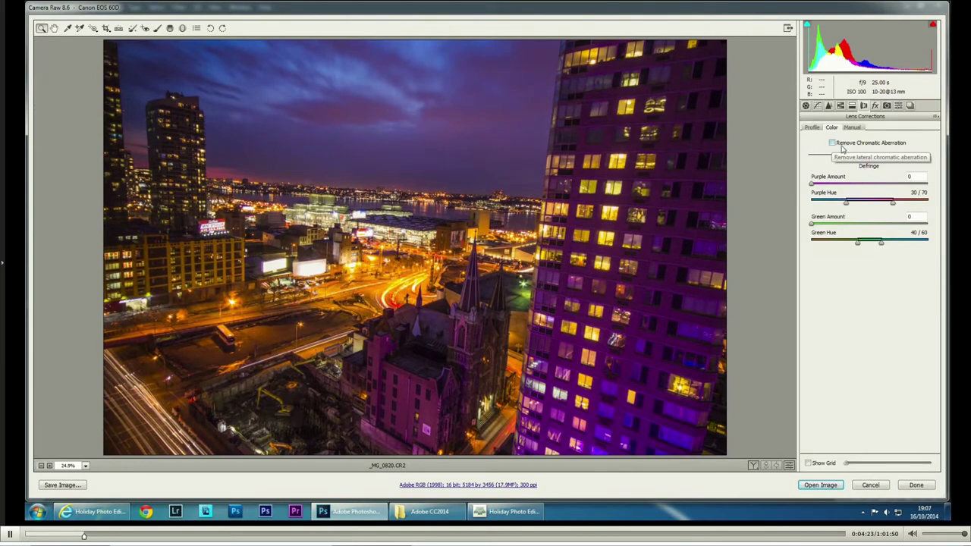
# Step: Enable Remove Chromatic Aberration, then switch to the Manual Upright and Transform corrections
pyautogui.click(833, 144)
pyautogui.click(850, 127)
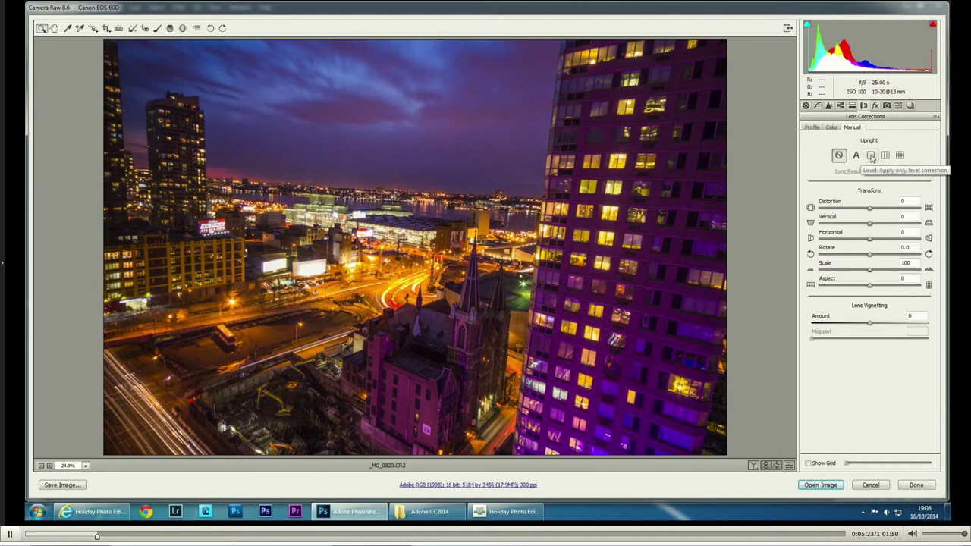
# Step: Compare the Level, Vertical and Full Upright perspective corrections on the cityscape
pyautogui.click(870, 156)
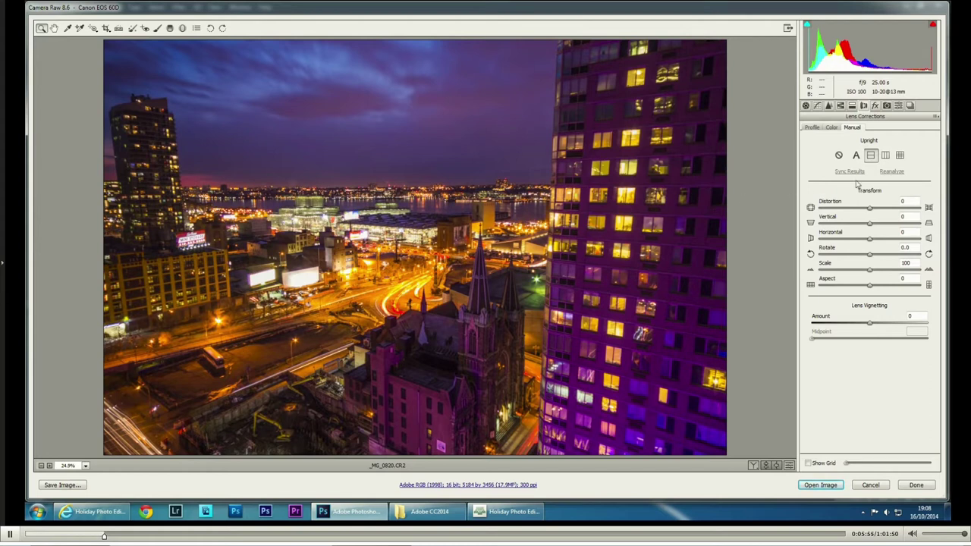
pyautogui.click(885, 155)
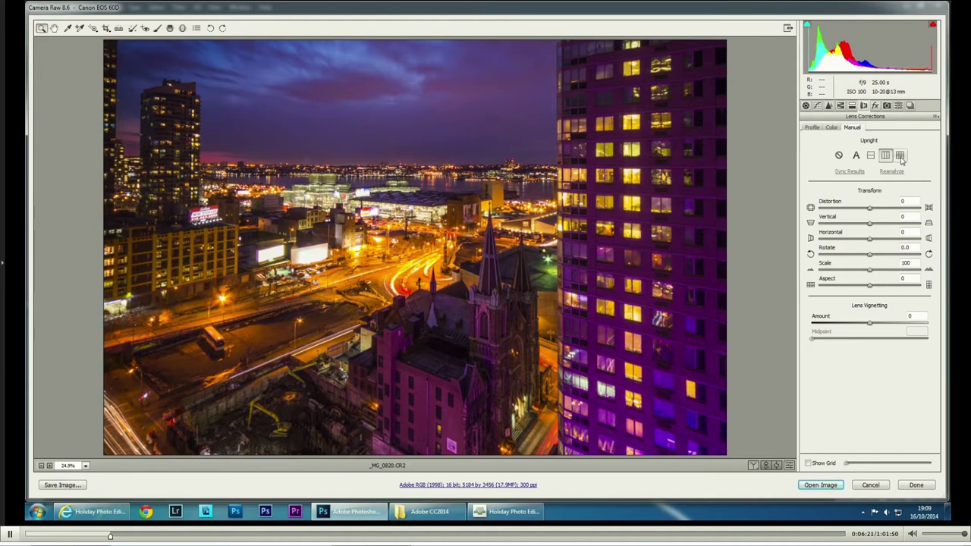
pyautogui.click(900, 155)
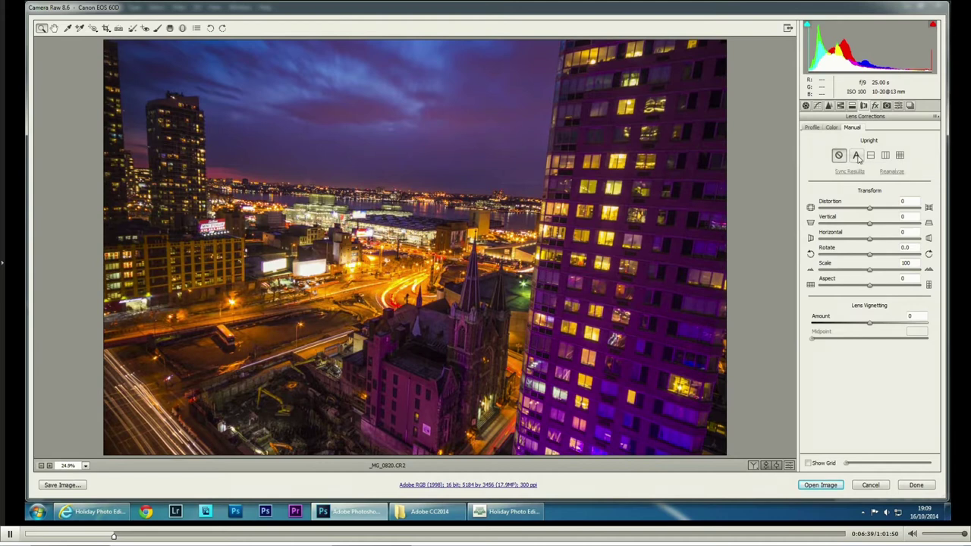
# Step: Apply Auto Upright to the cityscape with Vertical +4 and Scale 101
pyautogui.click(856, 156)
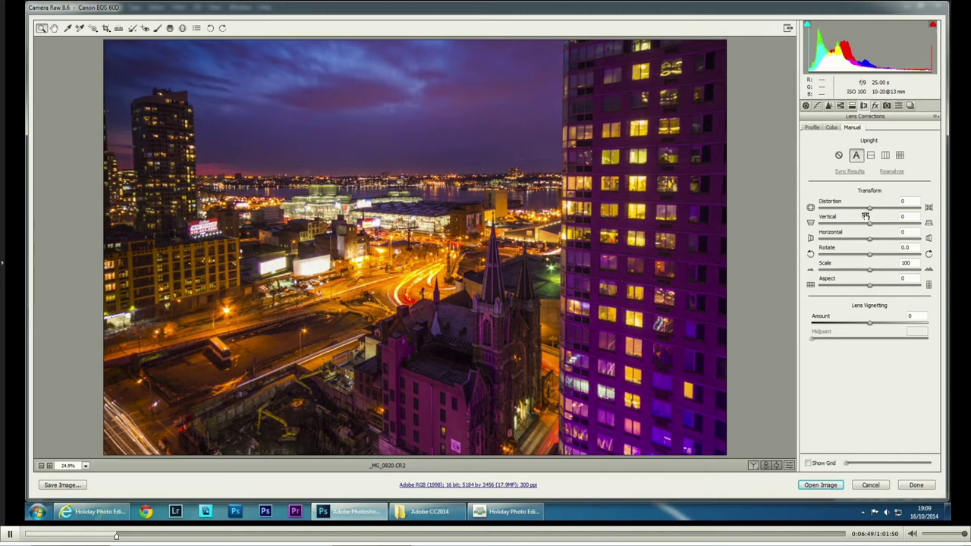
pyautogui.moveTo(868, 226); pyautogui.dragTo(867, 225)
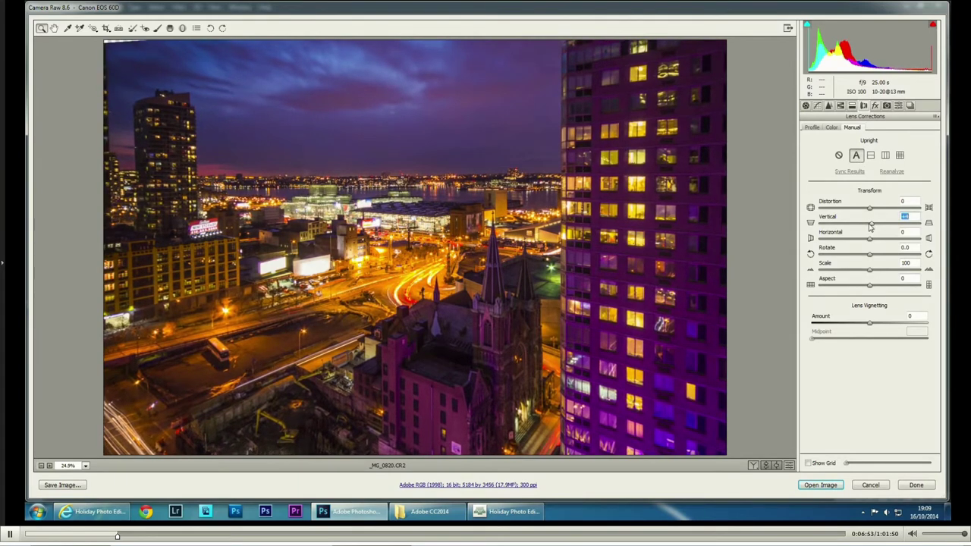
pyautogui.moveTo(869, 290); pyautogui.dragTo(872, 290)
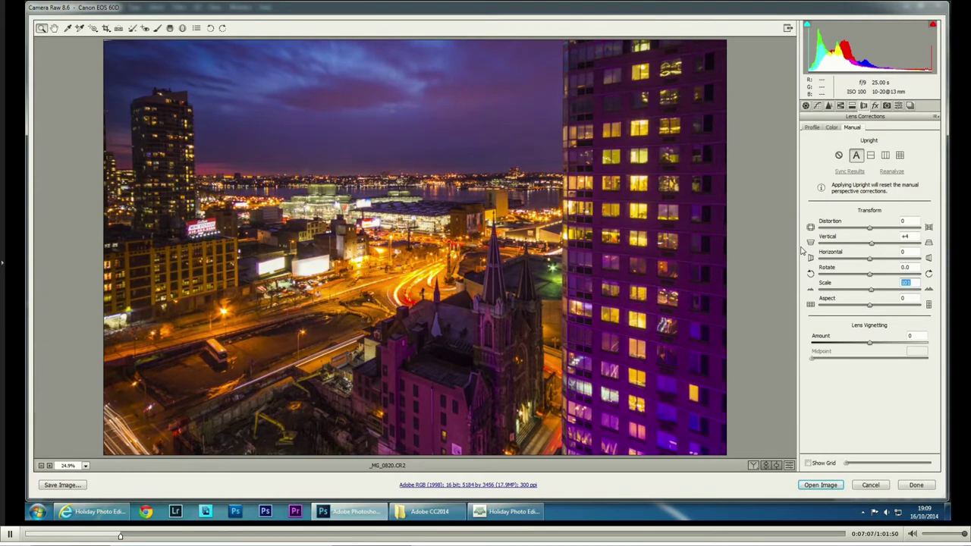
# Step: Discard the Camera Raw edits and open 20140226_144449.jpg from the Adobe CC2014 folder
pyautogui.click(866, 485)
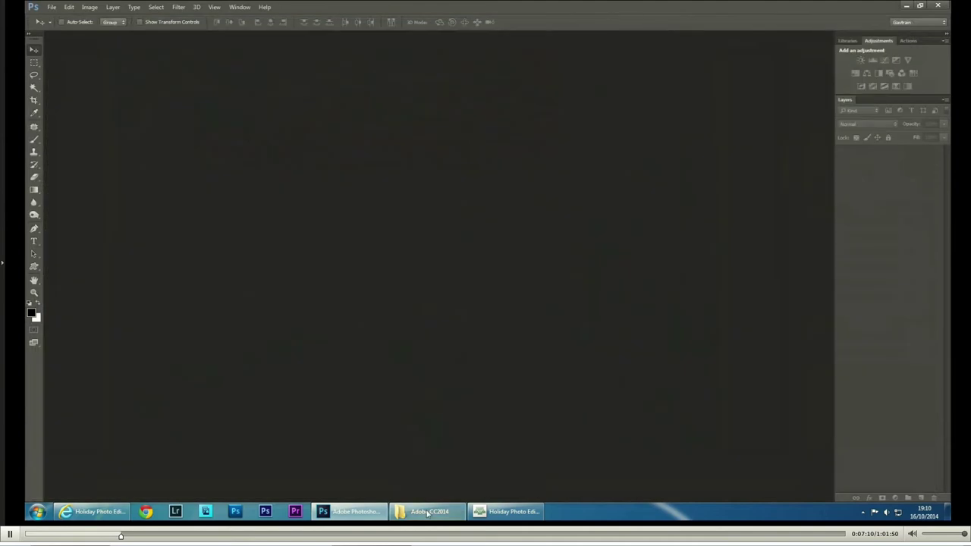
pyautogui.click(427, 513)
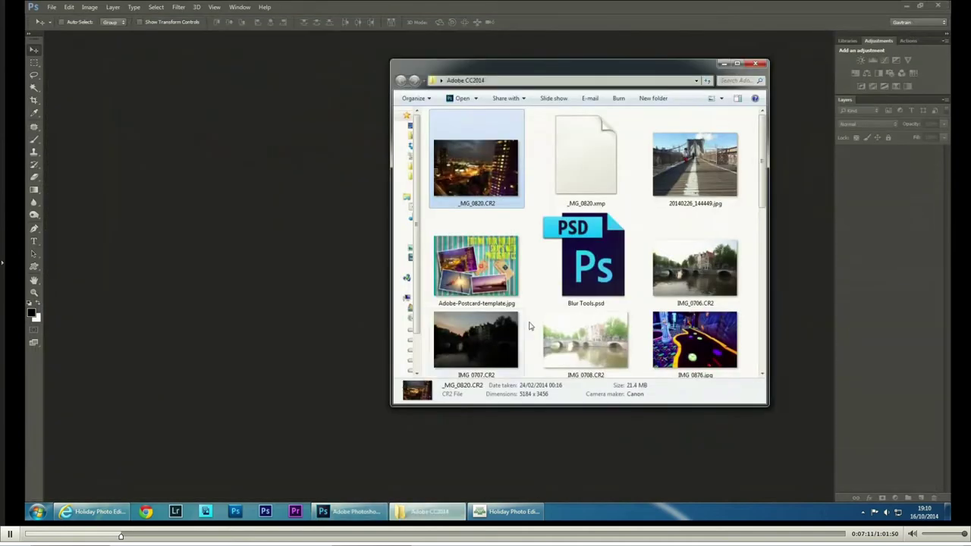
pyautogui.moveTo(671, 178); pyautogui.dragTo(274, 196)
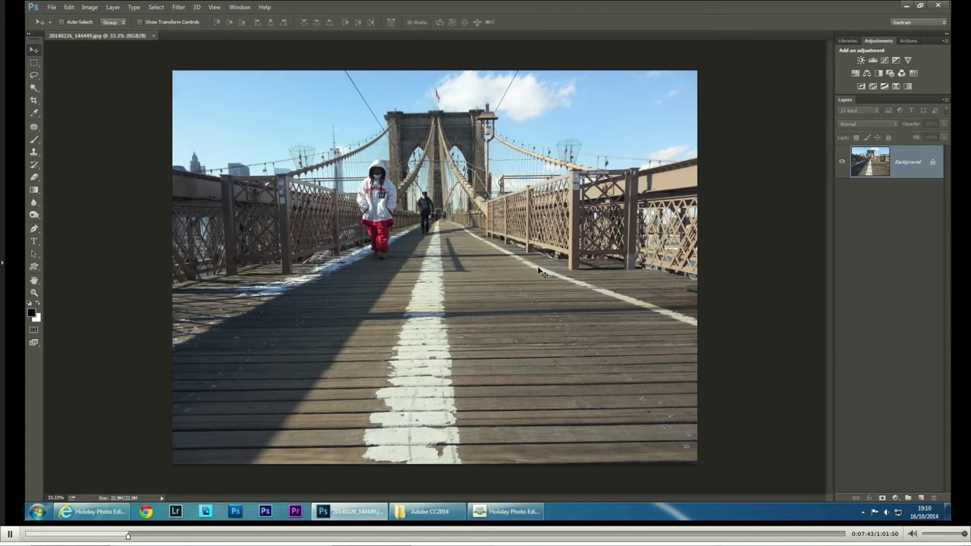
# Step: Check the bridge photo's camera metadata in File Info, then pick the Crop Tool
pyautogui.click(51, 9)
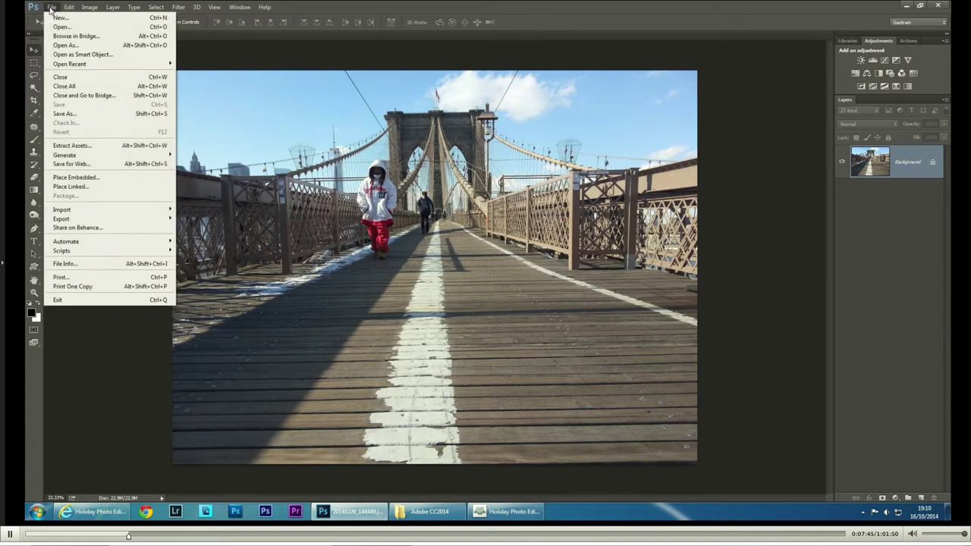
pyautogui.click(86, 266)
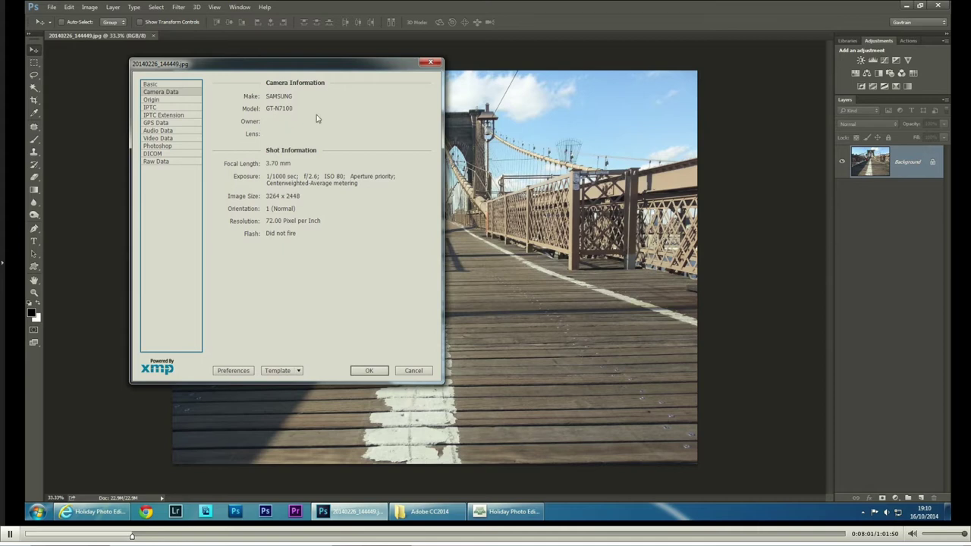
pyautogui.click(430, 62)
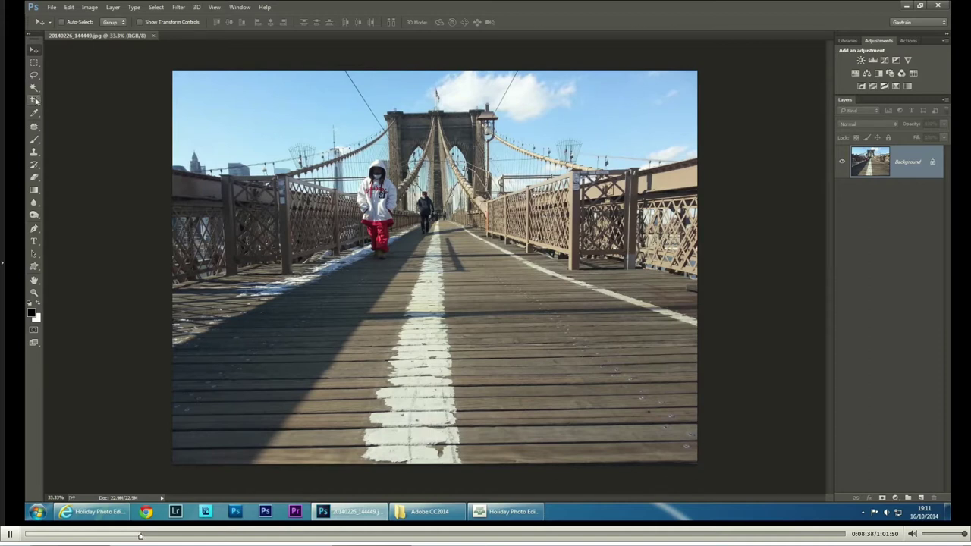
pyautogui.click(33, 101)
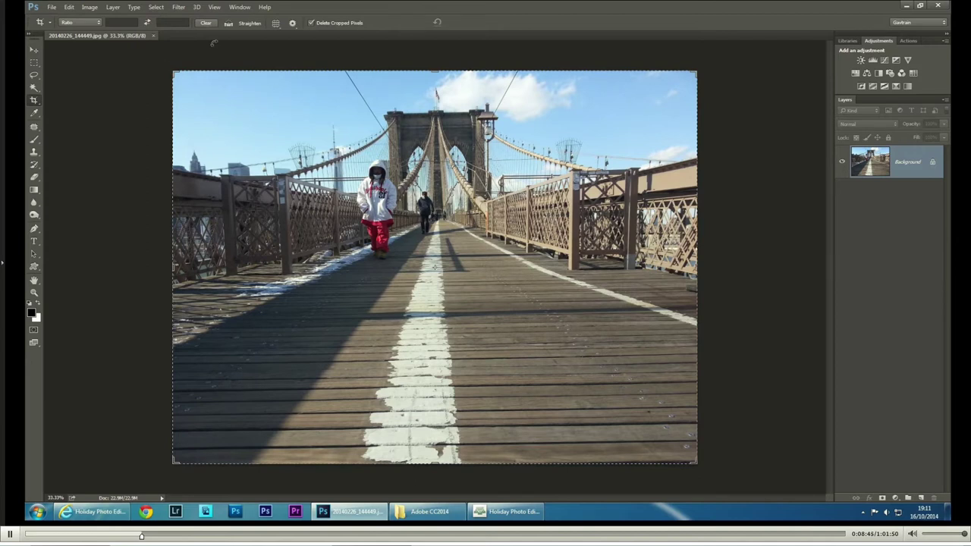
# Step: Level the photo along the bridge tower edge, trim the foreground deck, and commit the crop
pyautogui.click(228, 24)
pyautogui.moveTo(394, 119); pyautogui.dragTo(495, 114)
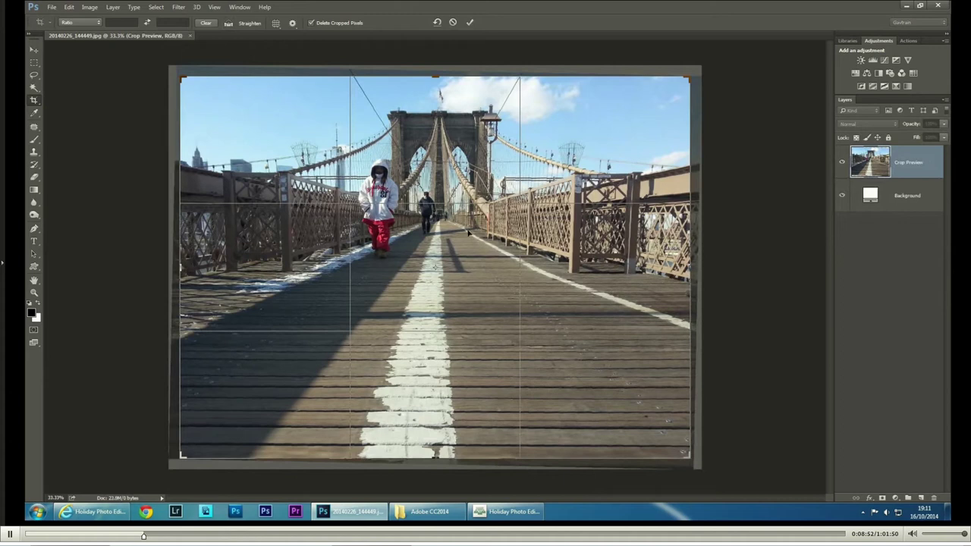
pyautogui.moveTo(435, 457); pyautogui.dragTo(434, 394)
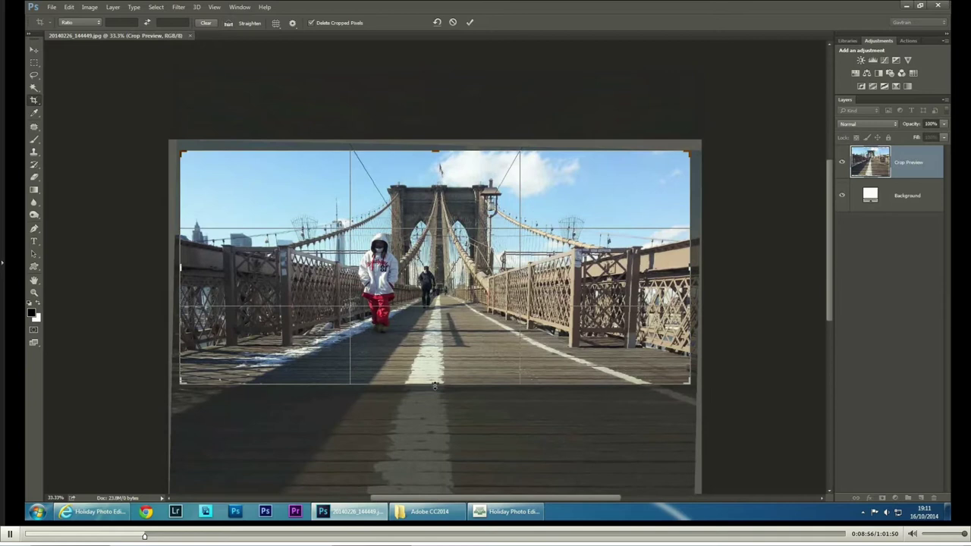
pyautogui.click(470, 23)
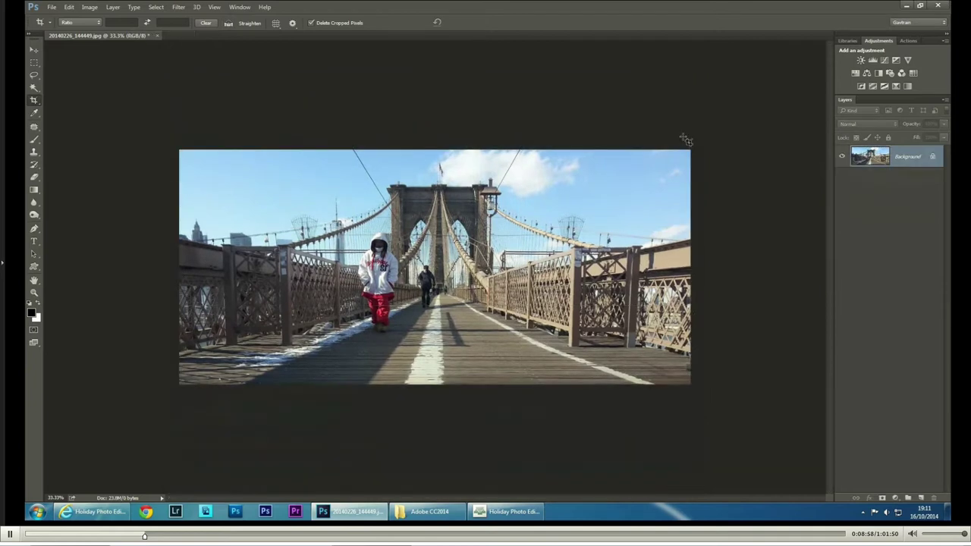
pyautogui.scroll(2, 699, 166)
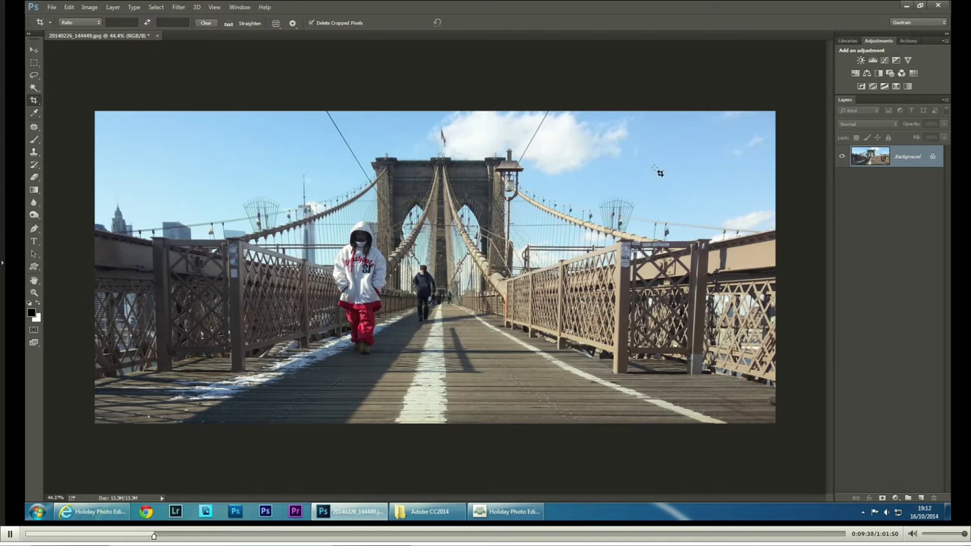
# Step: Apply Filter > Camera Raw Filter to the cropped bridge walkway photo
pyautogui.click(53, 8)
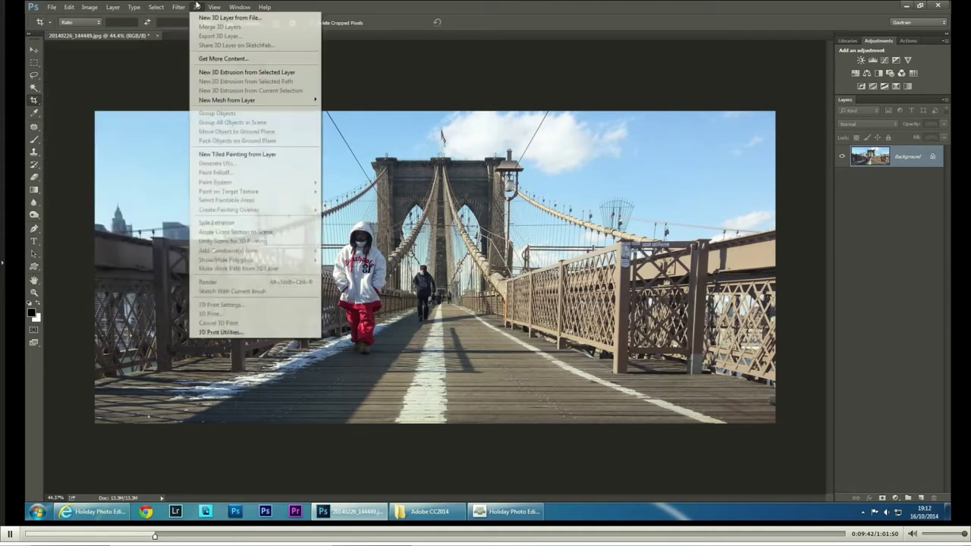
pyautogui.moveTo(180, 8)
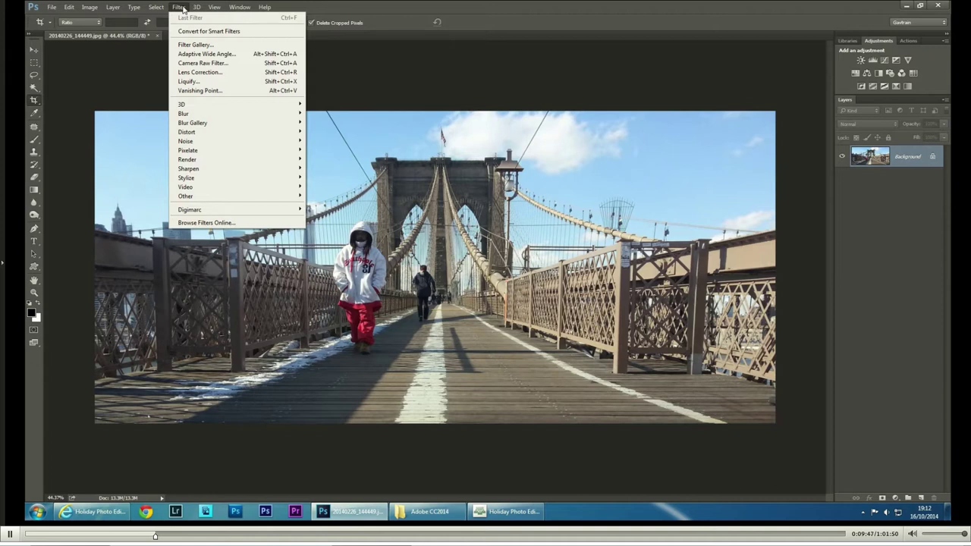
pyautogui.click(203, 64)
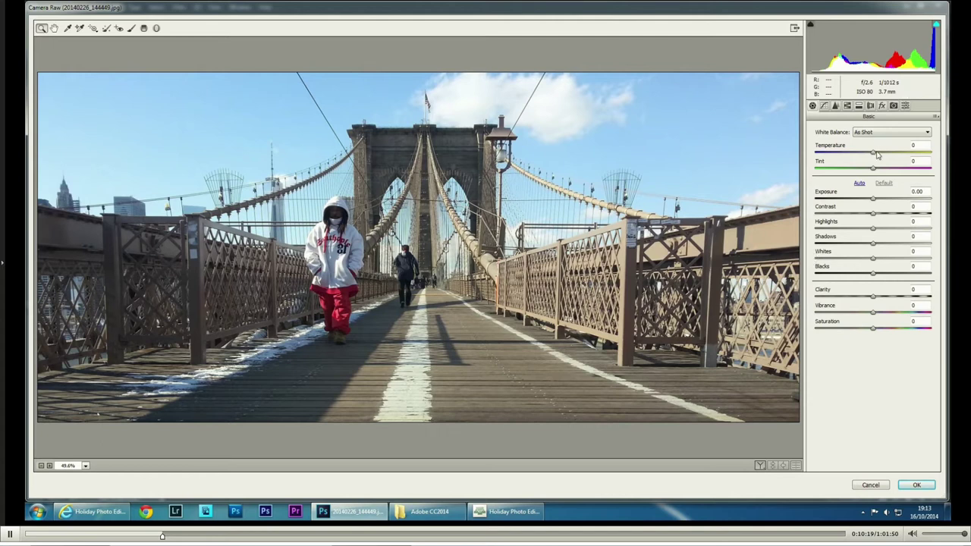
# Step: Set Temperature +11, Highlights -31 and Shadows +15, and add a little Clarity
pyautogui.moveTo(873, 152); pyautogui.dragTo(880, 155)
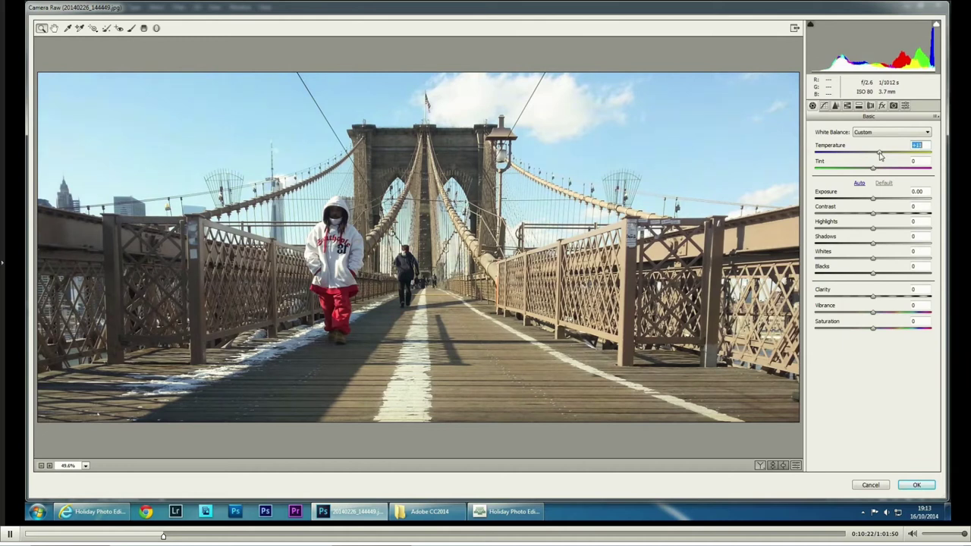
pyautogui.click(873, 229)
pyautogui.moveTo(873, 231); pyautogui.dragTo(885, 246)
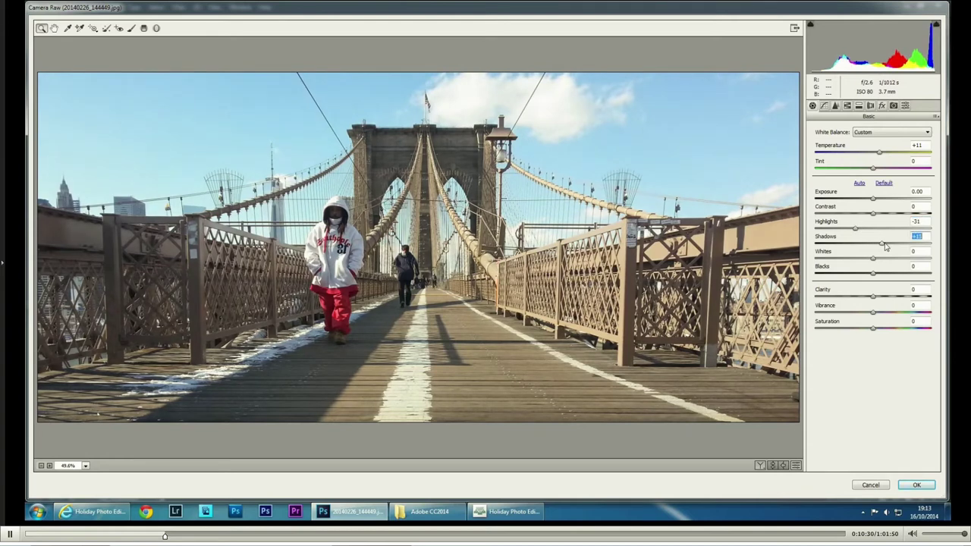
pyautogui.click(875, 299)
pyautogui.moveTo(875, 299); pyautogui.dragTo(883, 300)
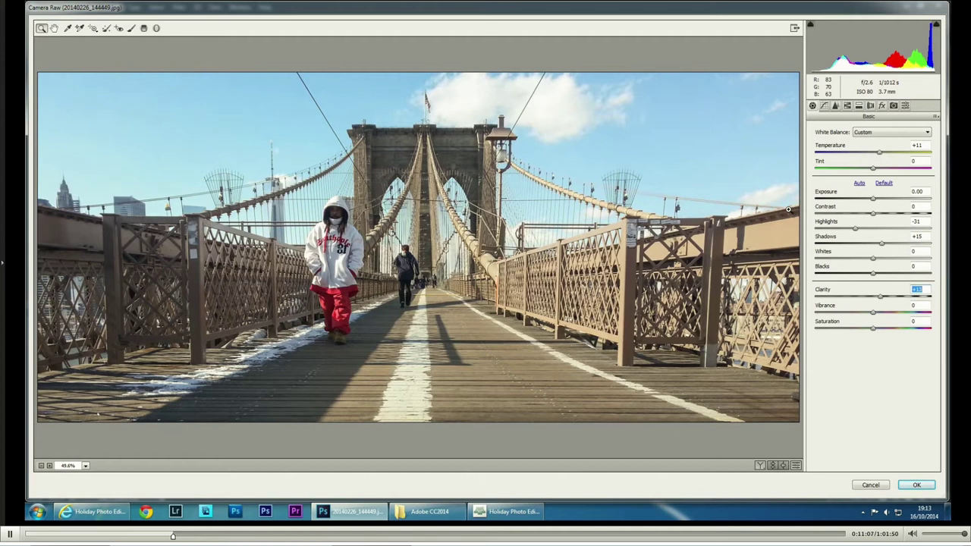
# Step: Convert the bridge photo to grayscale and drag Blues left to darken the sky
pyautogui.click(847, 106)
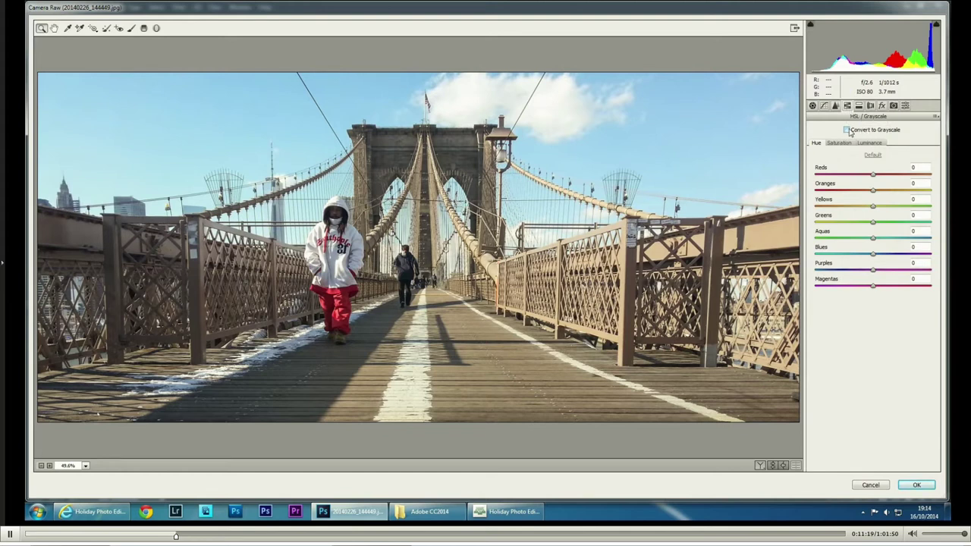
pyautogui.click(847, 130)
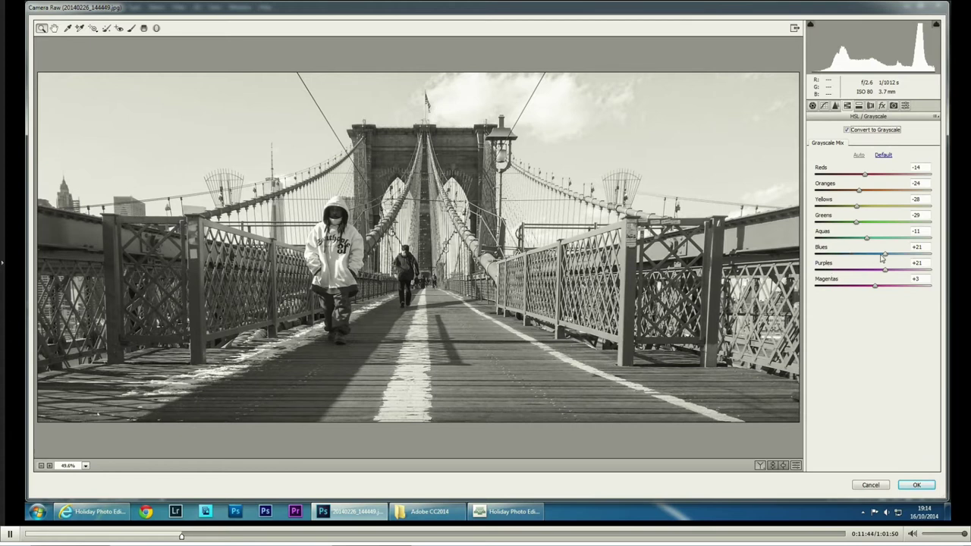
pyautogui.moveTo(884, 257); pyautogui.dragTo(839, 245)
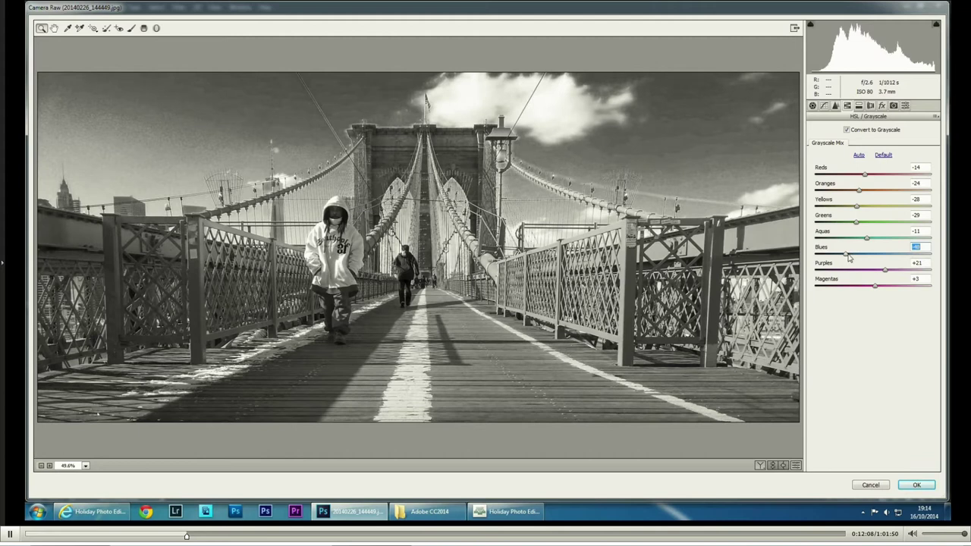
# Step: Lighten Blues to -22 and raise Oranges to +54 in the grayscale mix
pyautogui.click(850, 256)
pyautogui.moveTo(852, 257); pyautogui.dragTo(863, 259)
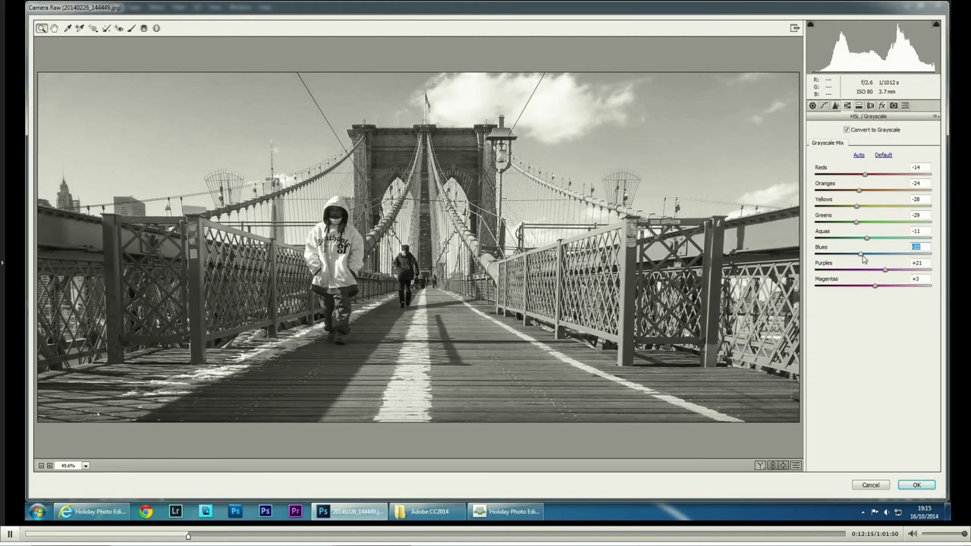
pyautogui.click(862, 193)
pyautogui.moveTo(861, 193); pyautogui.dragTo(904, 192)
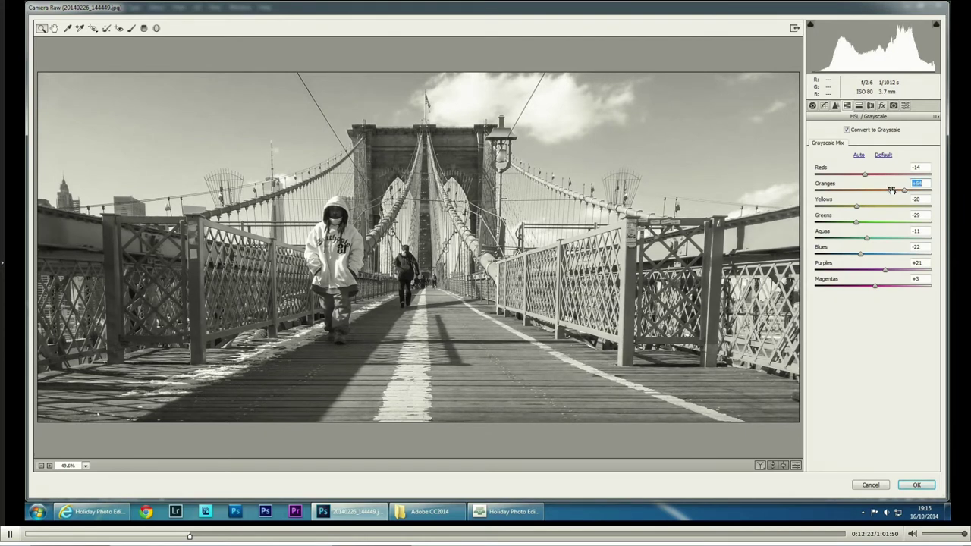
# Step: Drag Reds further left, to about -66, to darken the red trousers
pyautogui.moveTo(869, 177); pyautogui.dragTo(851, 176)
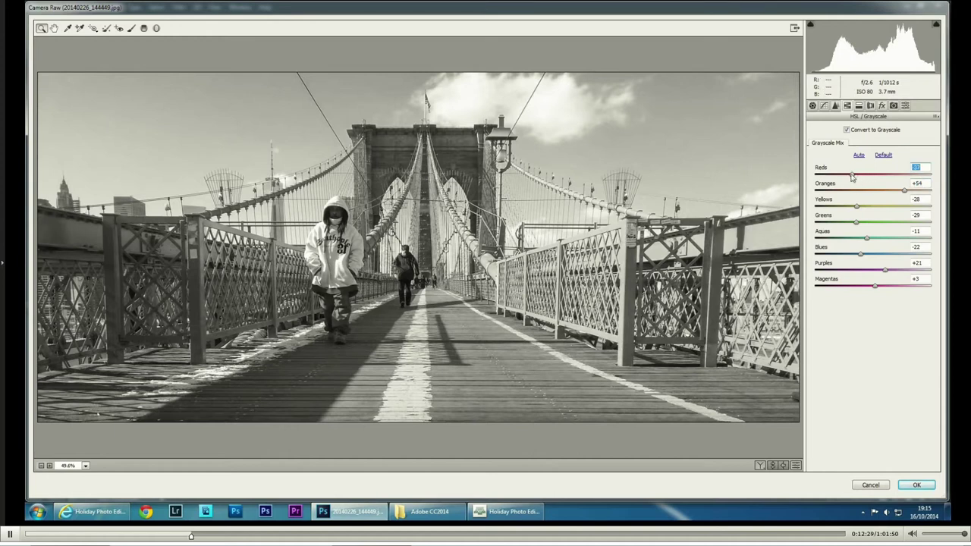
pyautogui.moveTo(850, 177); pyautogui.dragTo(844, 173)
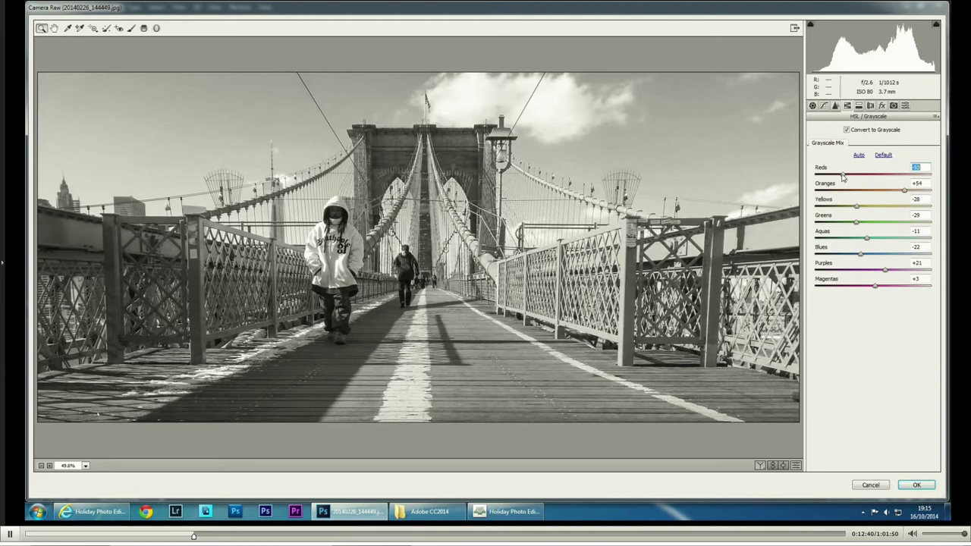
pyautogui.moveTo(841, 176); pyautogui.dragTo(834, 175)
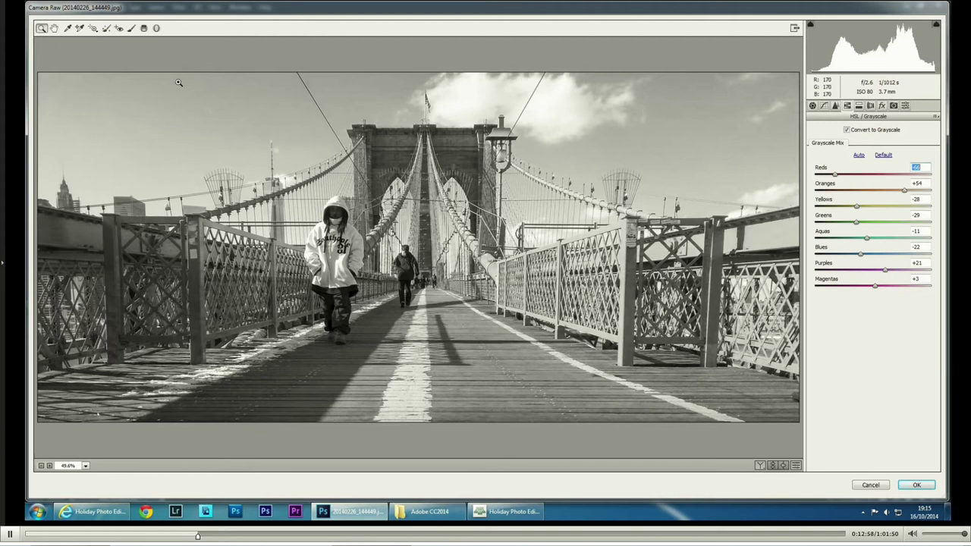
# Step: Add two -1.50 exposure graduated filters, one down from the sky and one over the walkway
pyautogui.click(144, 29)
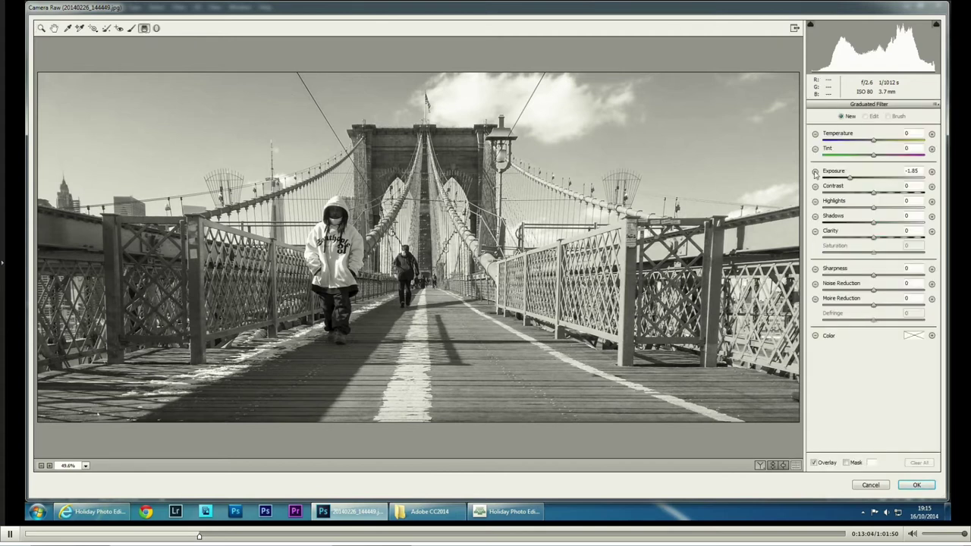
pyautogui.moveTo(824, 173); pyautogui.dragTo(829, 171)
pyautogui.click(450, 86)
pyautogui.moveTo(450, 86); pyautogui.dragTo(449, 184)
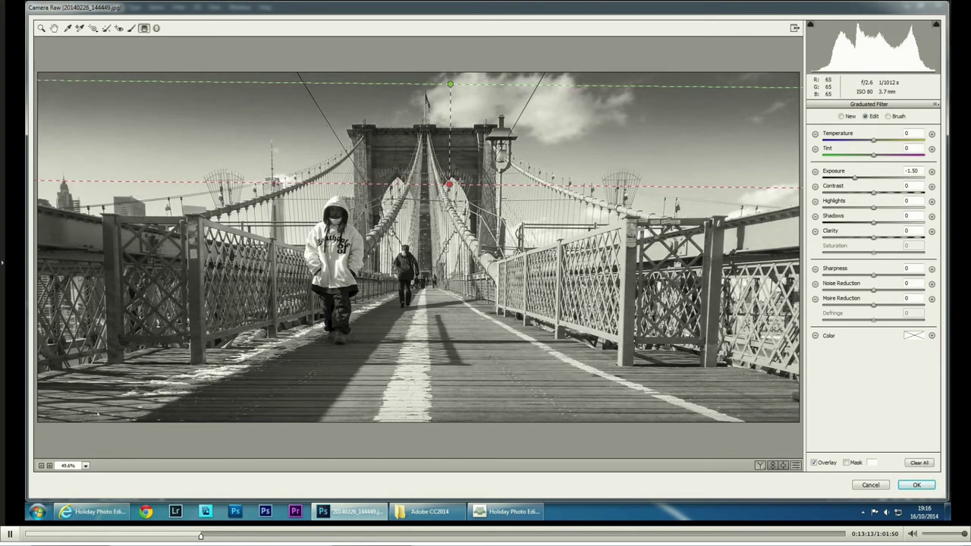
pyautogui.moveTo(425, 398); pyautogui.dragTo(426, 339)
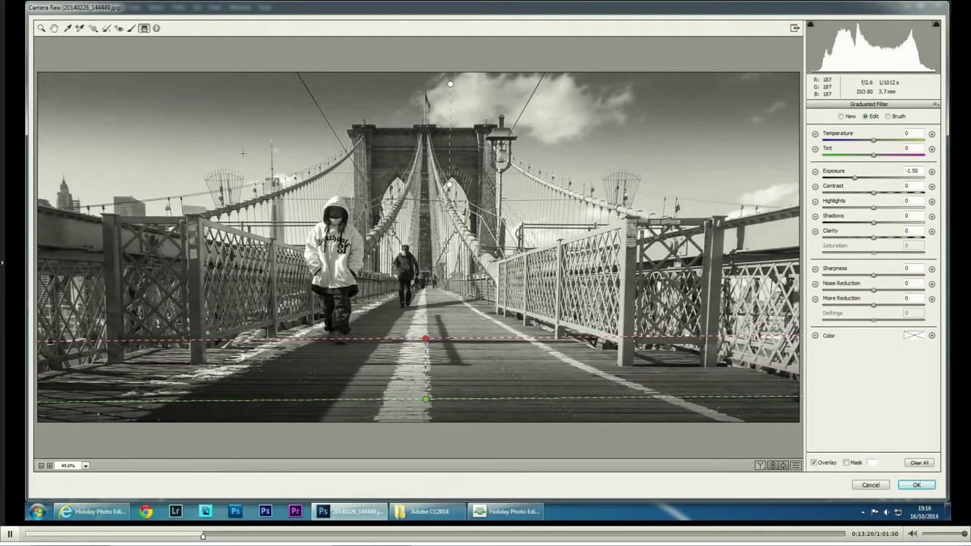
# Step: Paint the walker's hood with a small +1.00 exposure Adjustment Brush, then return to the Hand tool
pyautogui.click(131, 29)
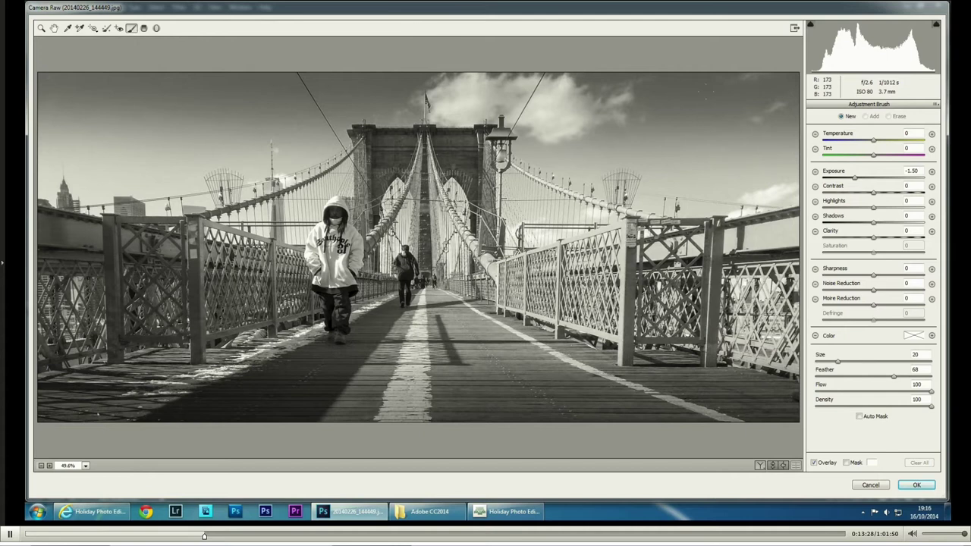
pyautogui.click(932, 173)
pyautogui.click(932, 172)
pyautogui.press('[')
pyautogui.press('[')
pyautogui.press('[')
pyautogui.click(340, 206)
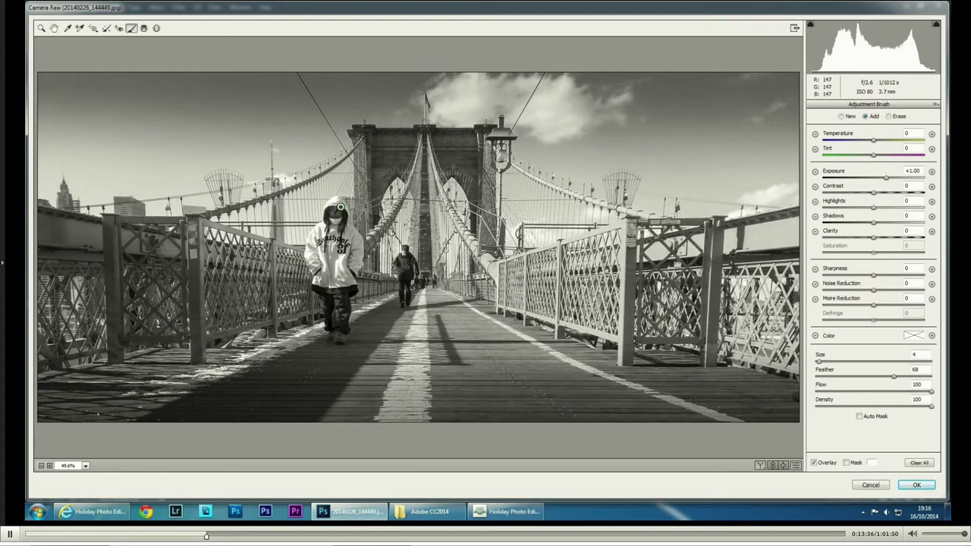
pyautogui.click(54, 28)
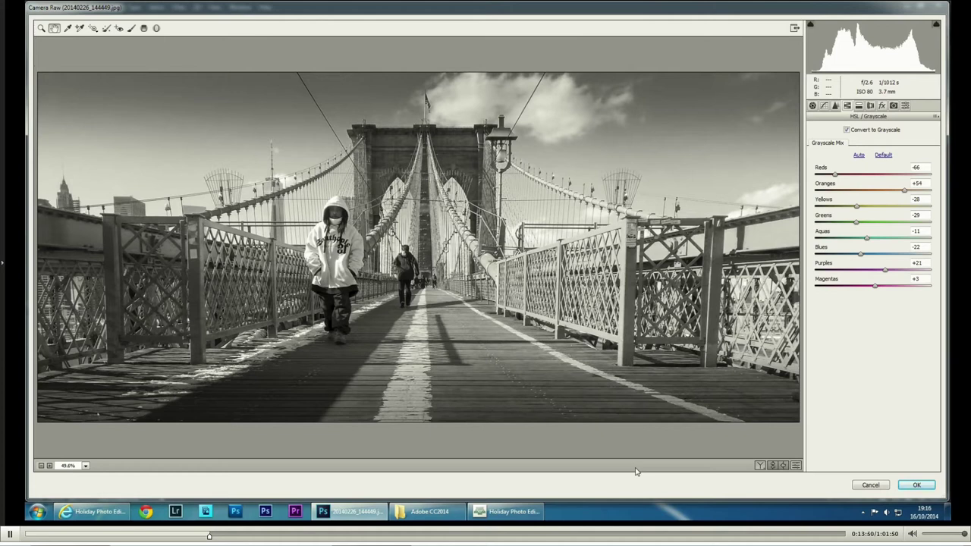
pyautogui.click(759, 466)
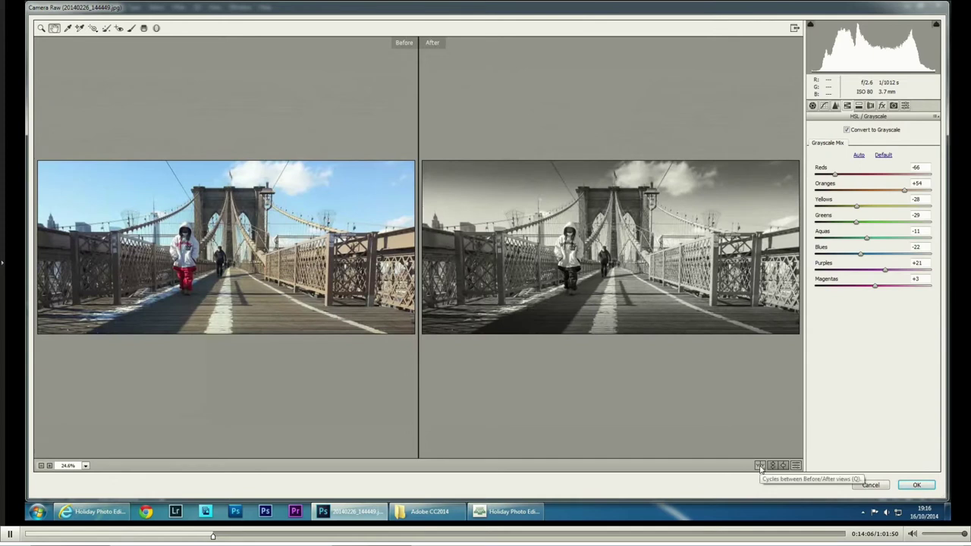
pyautogui.click(760, 465)
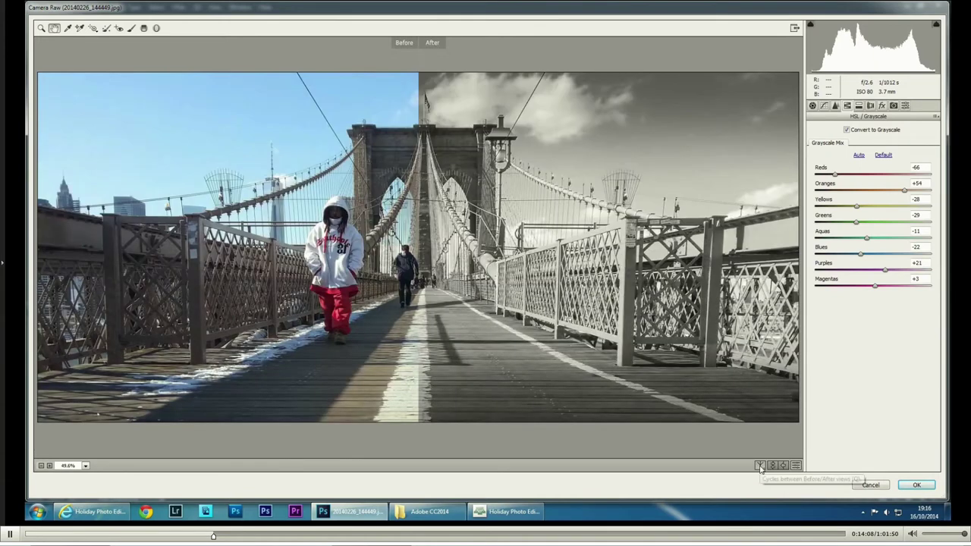
pyautogui.click(760, 466)
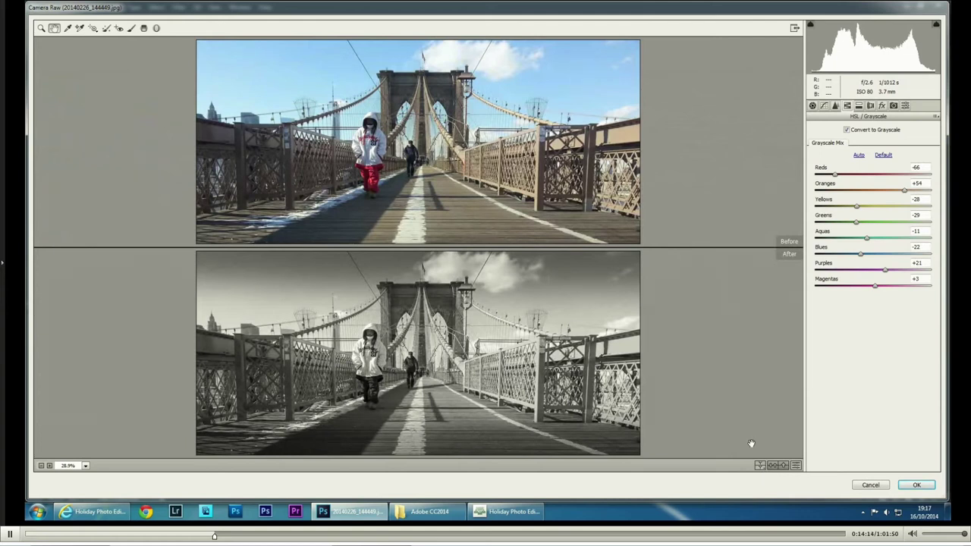
pyautogui.click(760, 465)
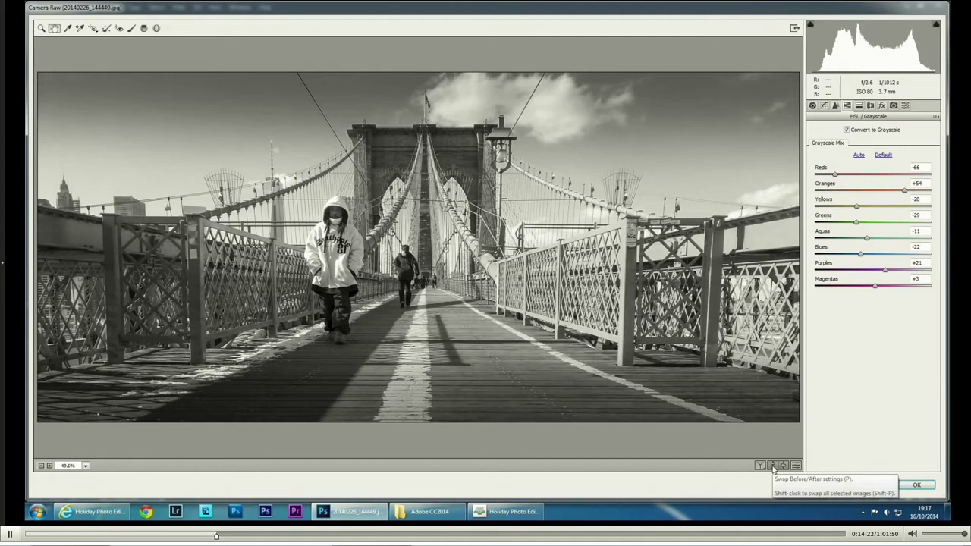
pyautogui.click(773, 468)
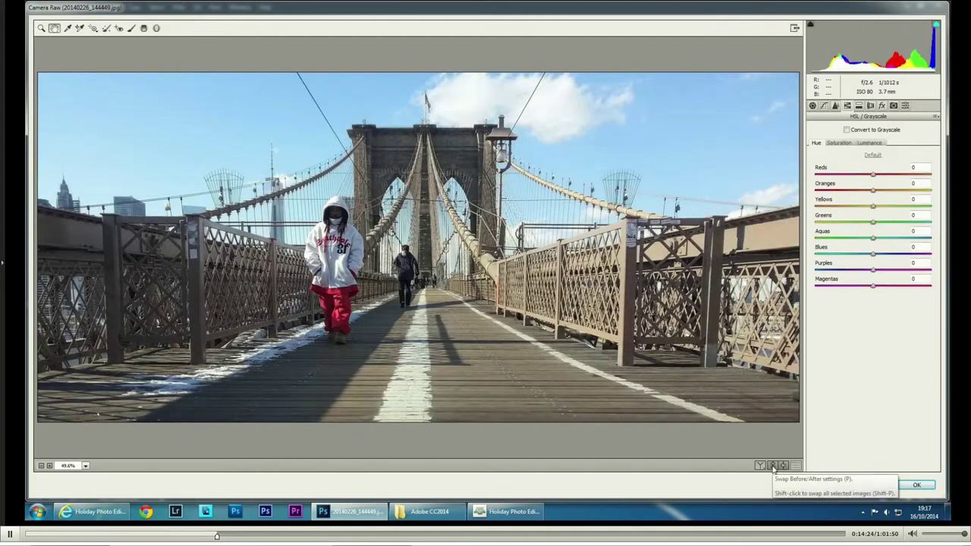
pyautogui.click(773, 467)
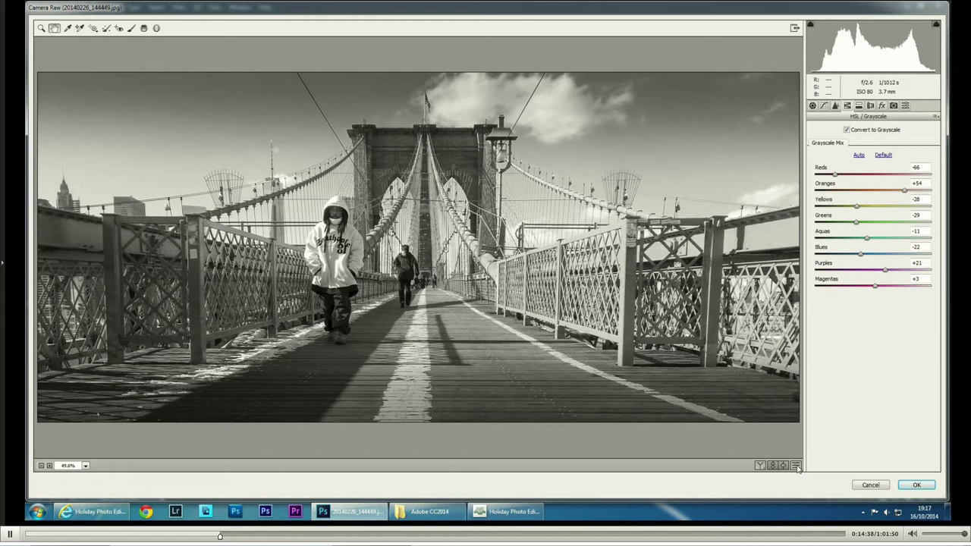
pyautogui.click(795, 466)
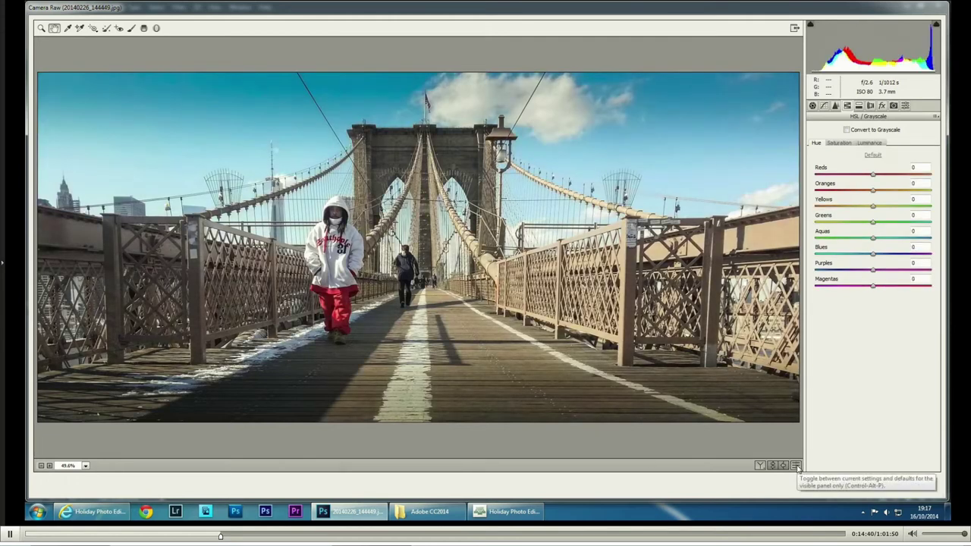
pyautogui.click(796, 466)
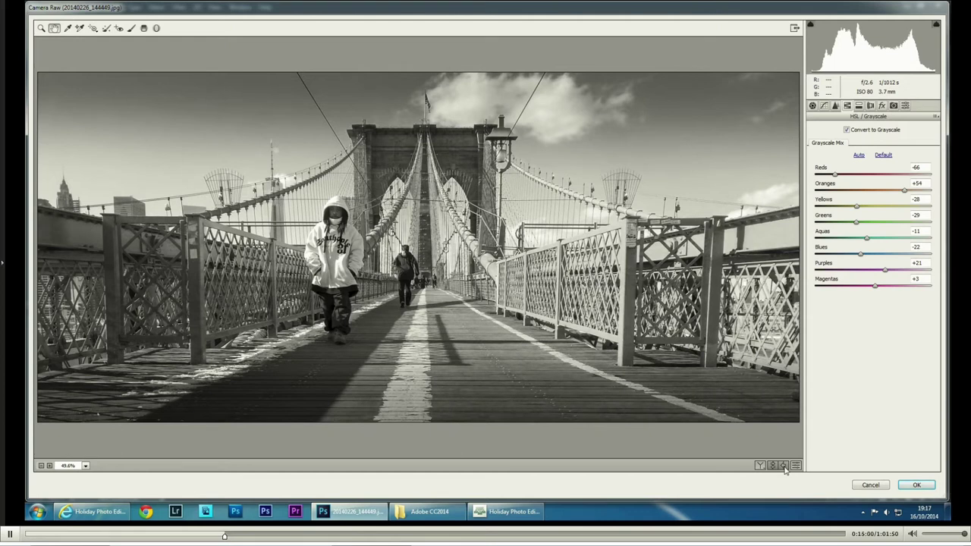
# Step: Apply the Vintage-TS preset and cycle through the before/after comparison views
pyautogui.click(904, 107)
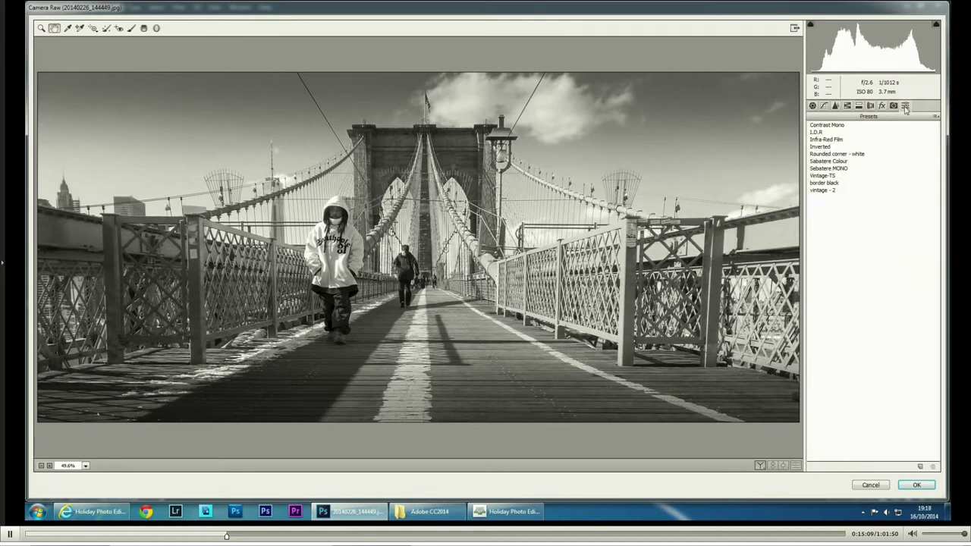
pyautogui.click(829, 176)
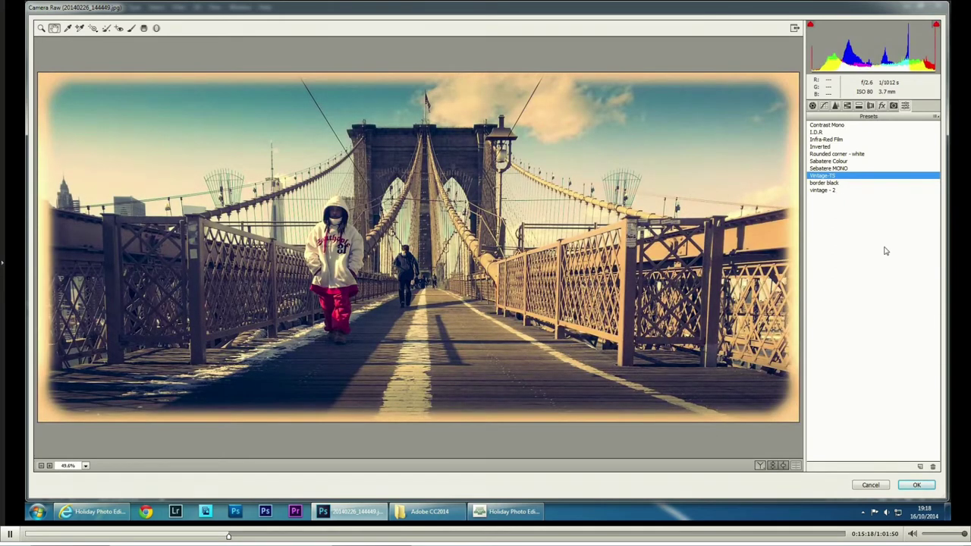
pyautogui.click(760, 465)
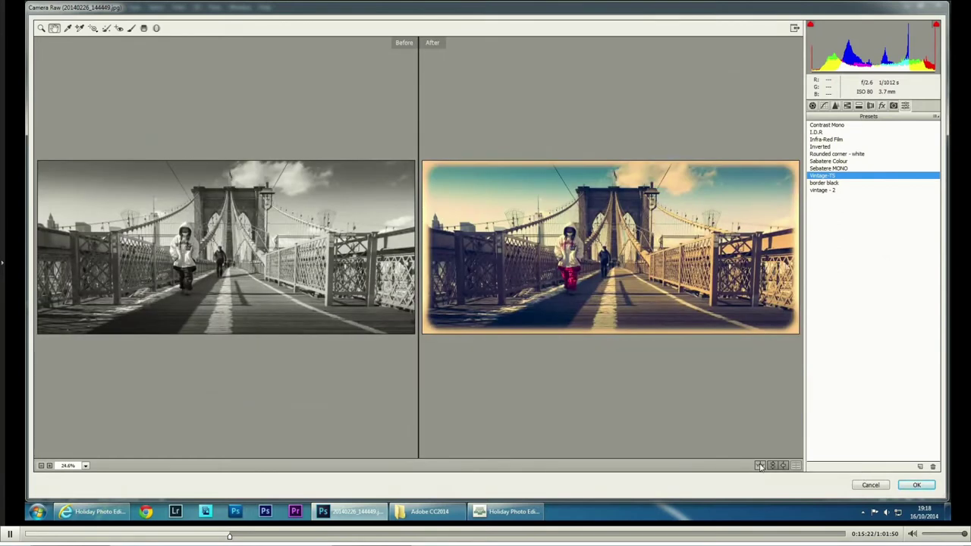
pyautogui.click(760, 465)
pyautogui.click(759, 465)
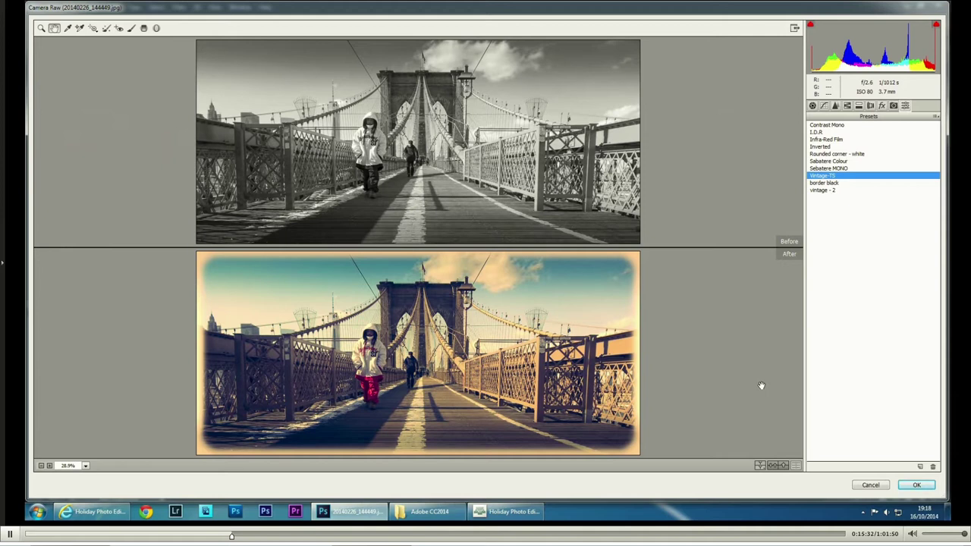
# Step: Cancel the Camera Raw edits and close the bridge photo without saving
pyautogui.click(869, 486)
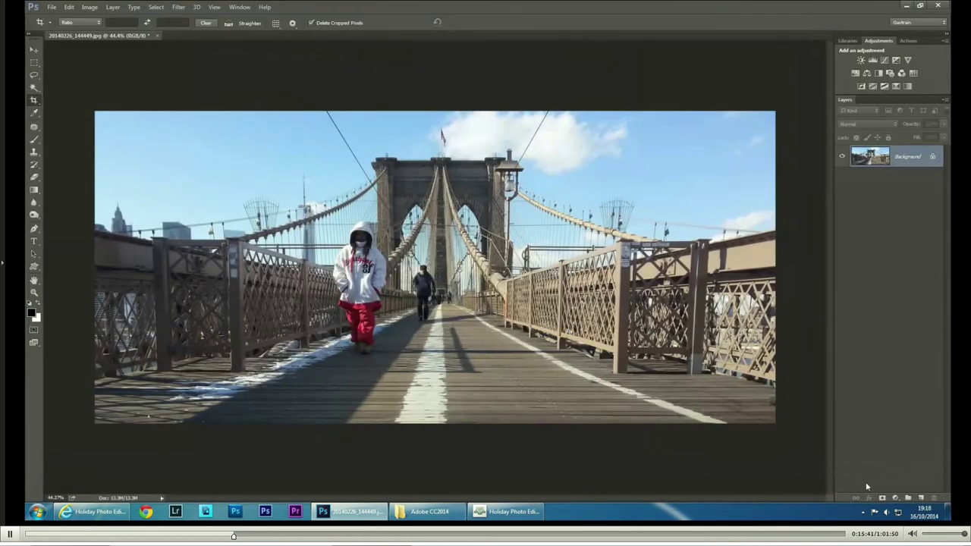
pyautogui.click(157, 36)
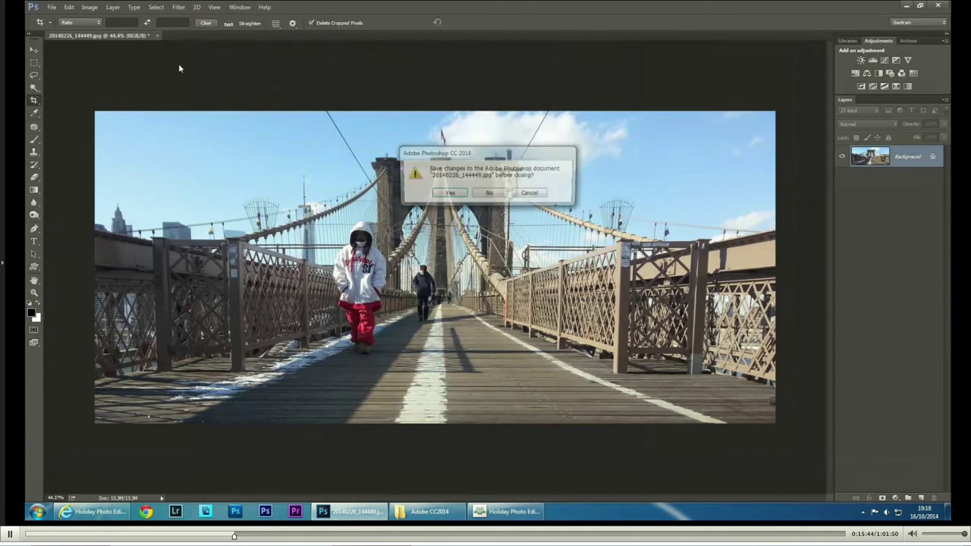
pyautogui.click(497, 194)
# Step: Open Blur Tools.psd by dragging it from the practice folder into Photoshop
pyautogui.click(430, 511)
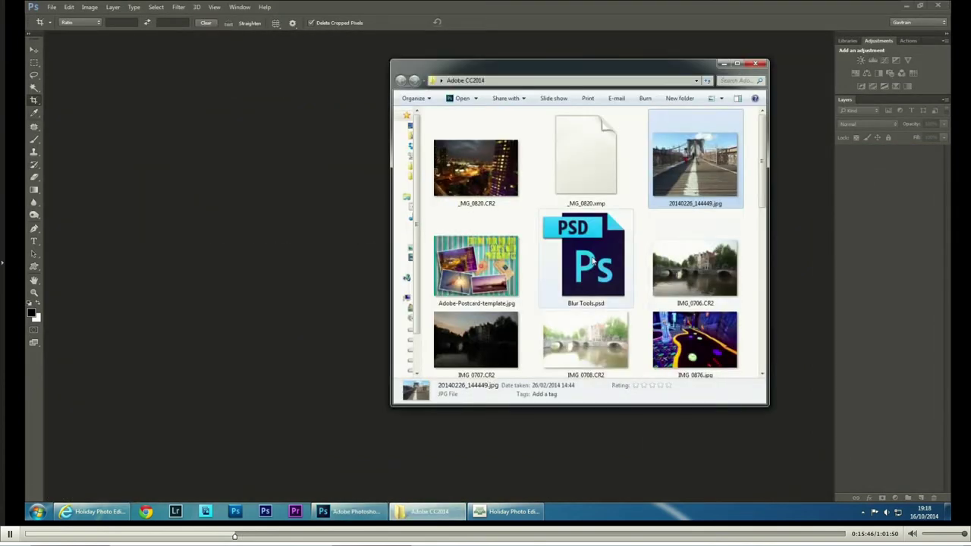
pyautogui.moveTo(594, 260); pyautogui.dragTo(274, 160)
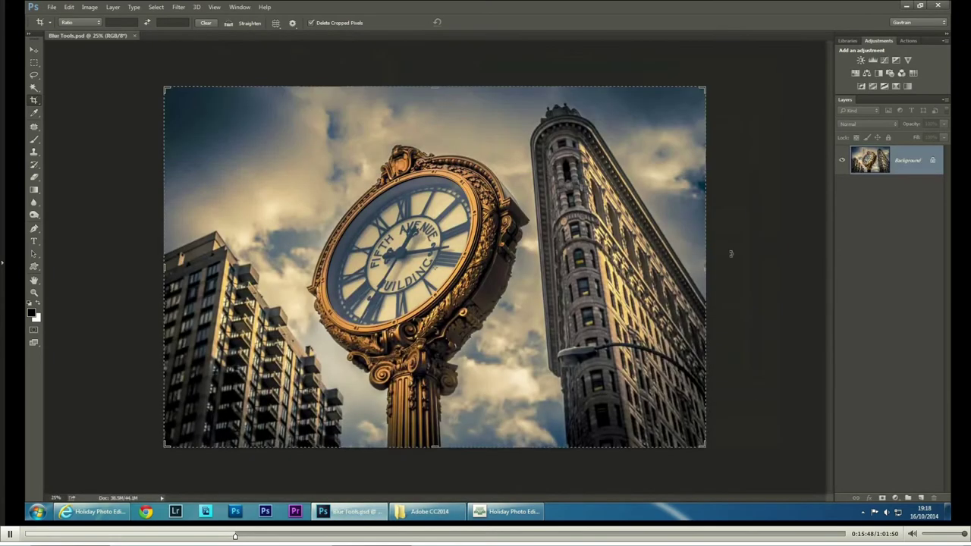
pyautogui.press('v')
pyautogui.hotkey('ctrl', '0')
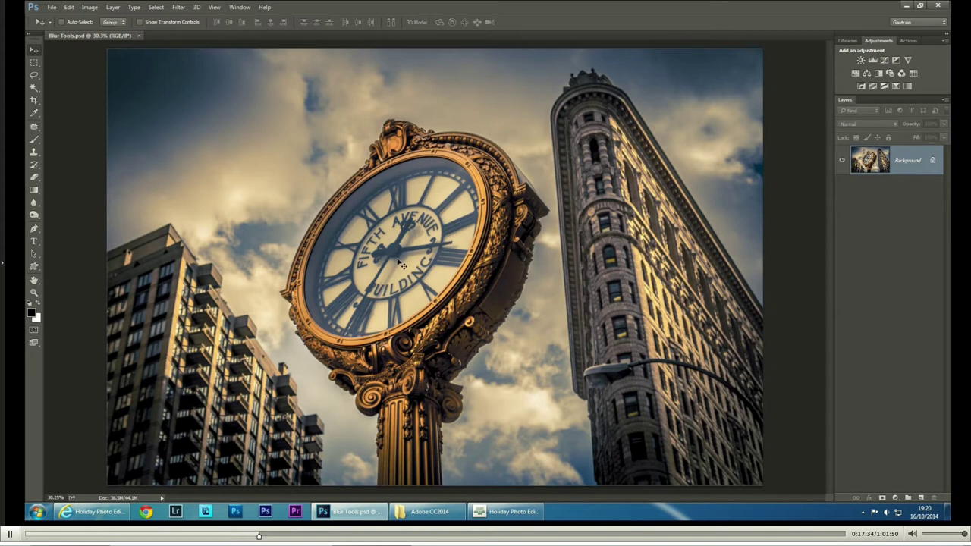
# Step: Duplicate the Background layer as 'Background copy' via Layer > Duplicate Layer
pyautogui.click(114, 9)
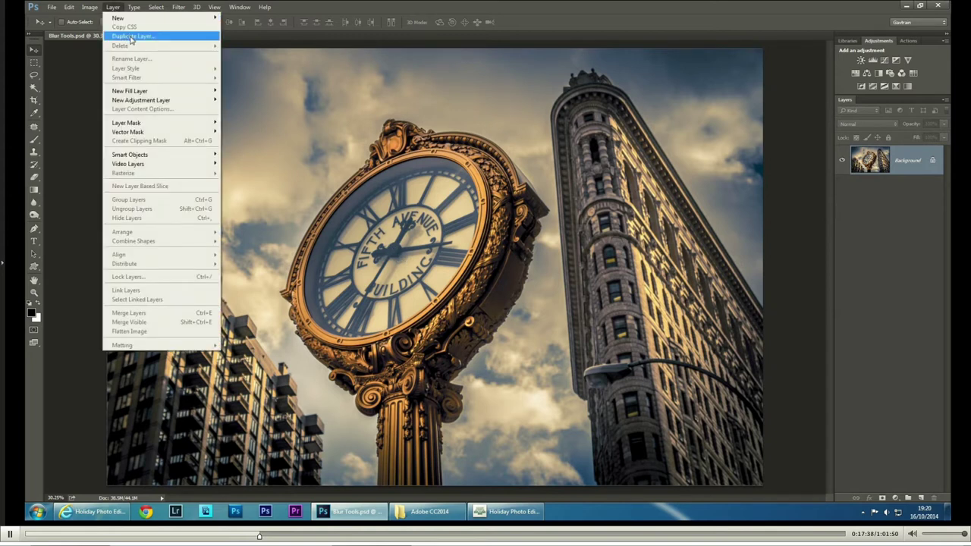
pyautogui.click(129, 37)
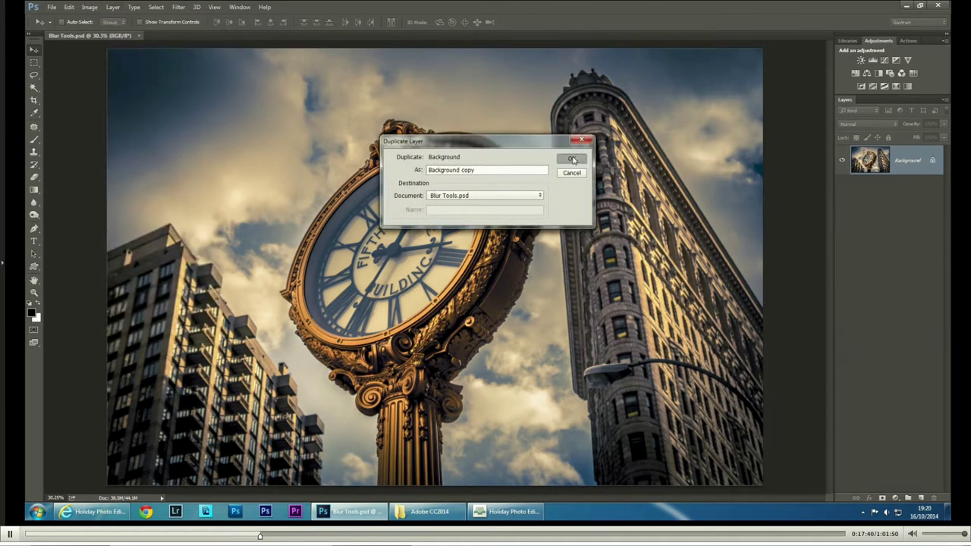
pyautogui.click(573, 159)
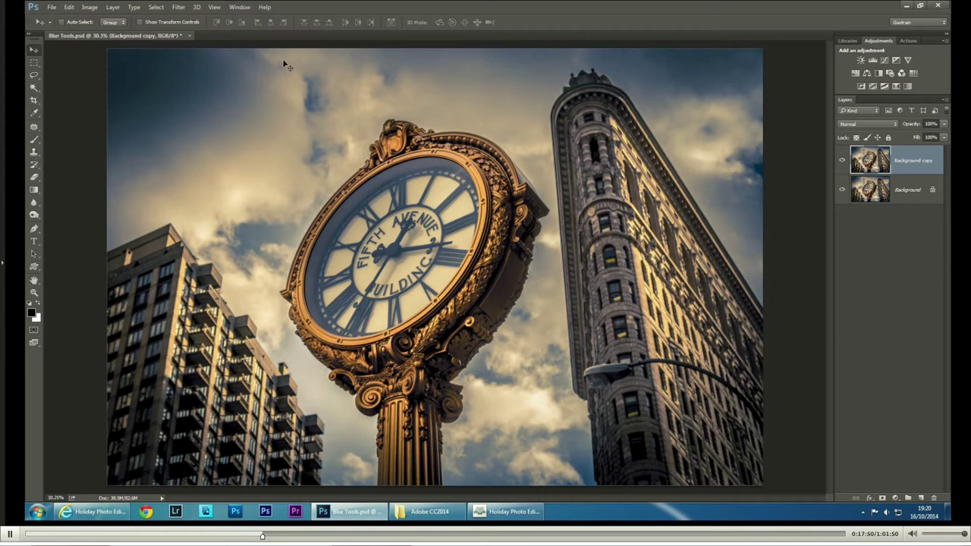
# Step: Choose Filter > Blur Gallery > Spin Blur on the Background copy layer
pyautogui.click(182, 9)
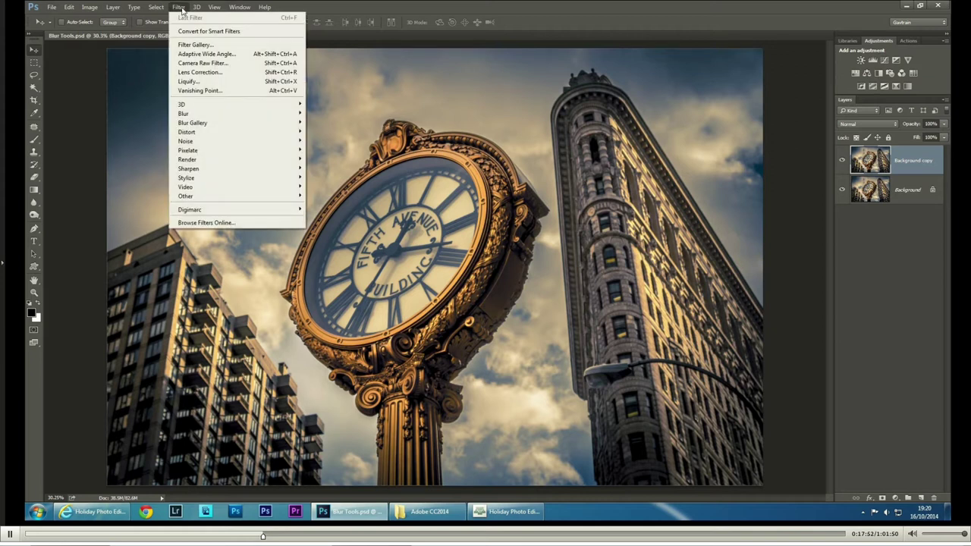
pyautogui.moveTo(218, 129)
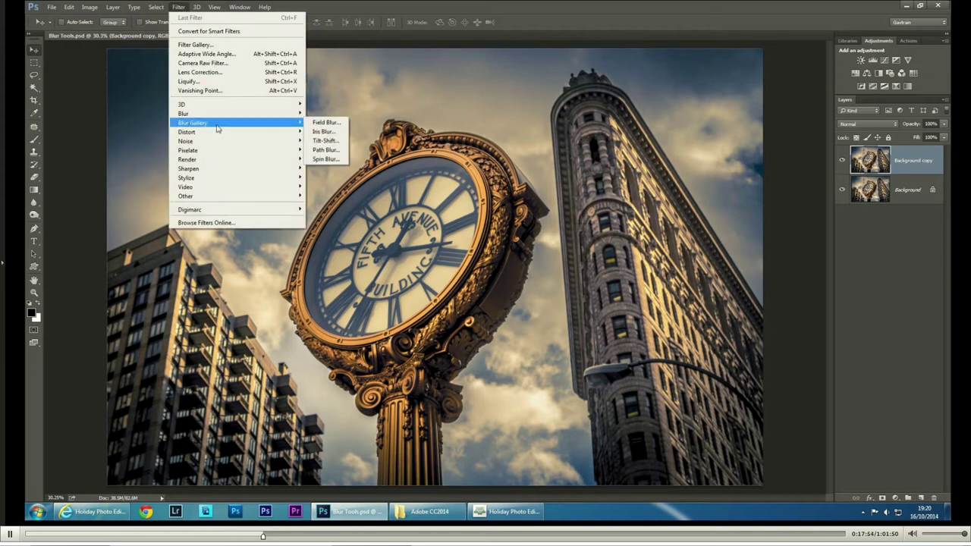
pyautogui.click(337, 162)
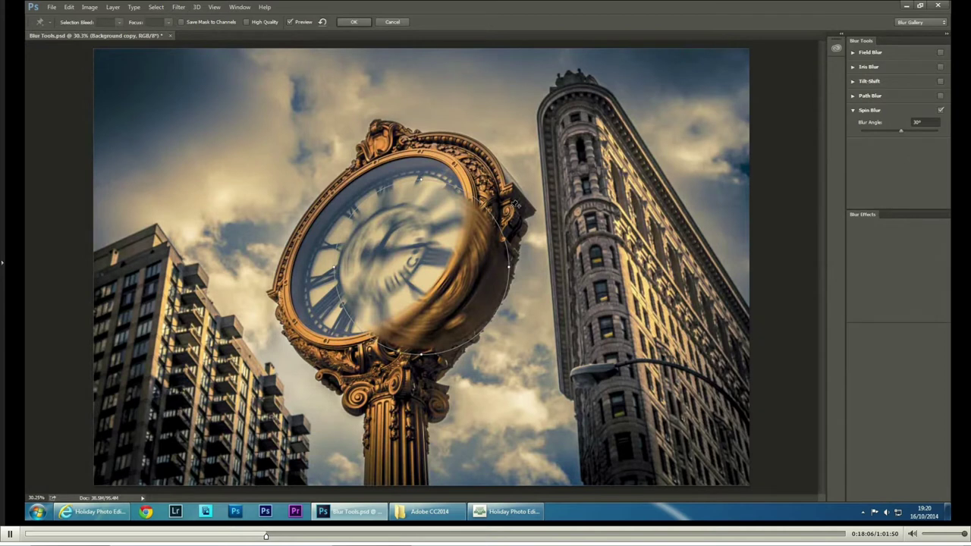
# Step: Move the spin blur centre onto the clock hub and pull its feather inward
pyautogui.moveTo(451, 251)
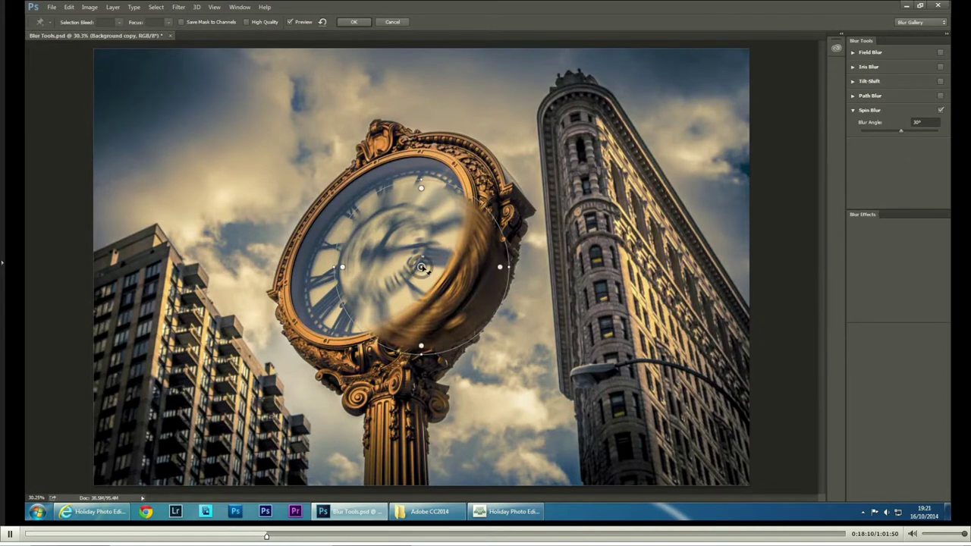
pyautogui.moveTo(421, 267); pyautogui.dragTo(395, 256)
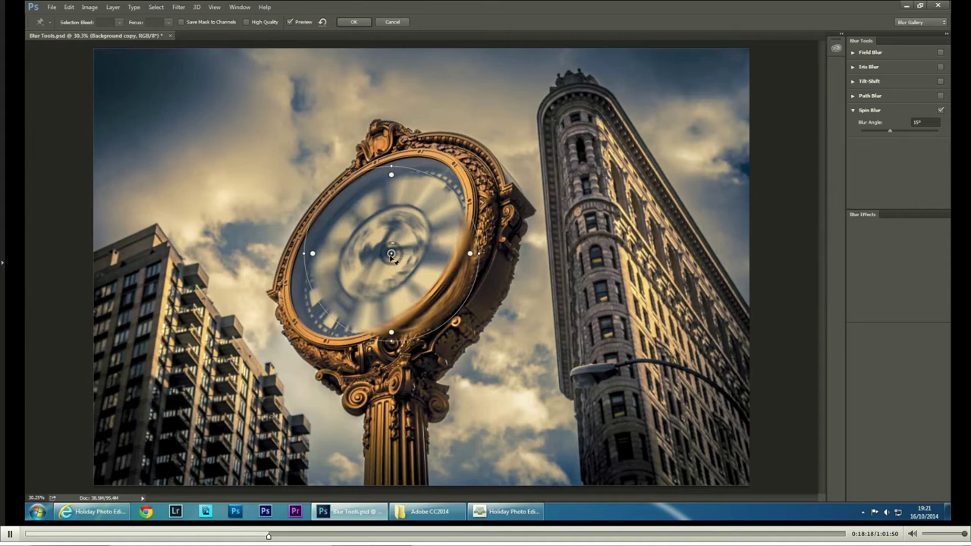
pyautogui.moveTo(391, 256)
pyautogui.mouseDown()
pyautogui.moveTo(380, 251)
pyautogui.moveTo(395, 244)
pyautogui.mouseUp()
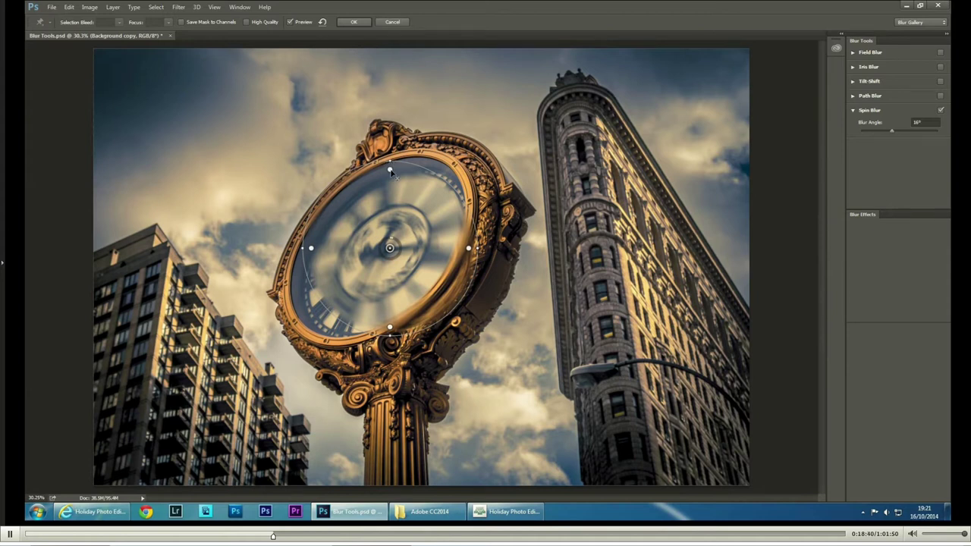
pyautogui.moveTo(389, 170); pyautogui.dragTo(390, 229)
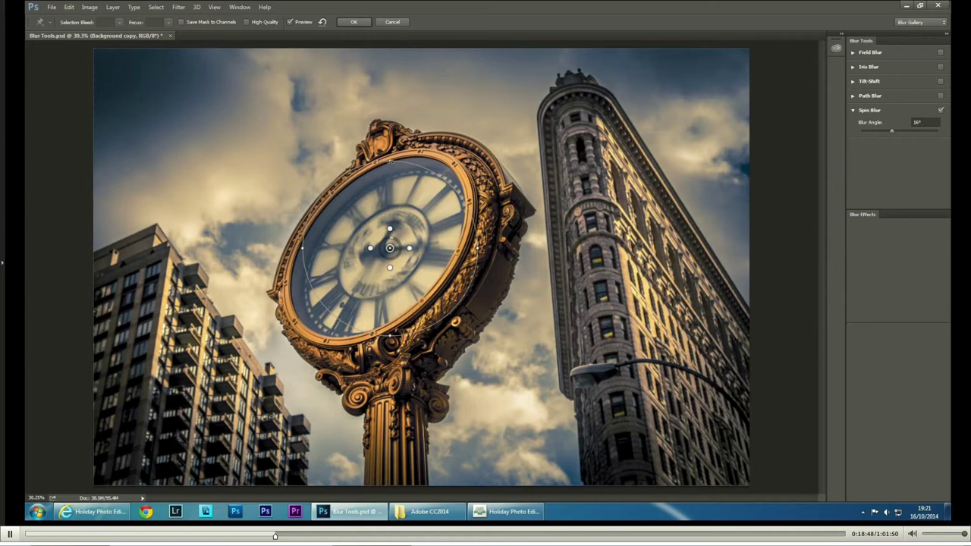
# Step: Rotate and reshape the spin blur ellipse to fit the tilted clock face, then apply it
pyautogui.moveTo(391, 160); pyautogui.dragTo(433, 161)
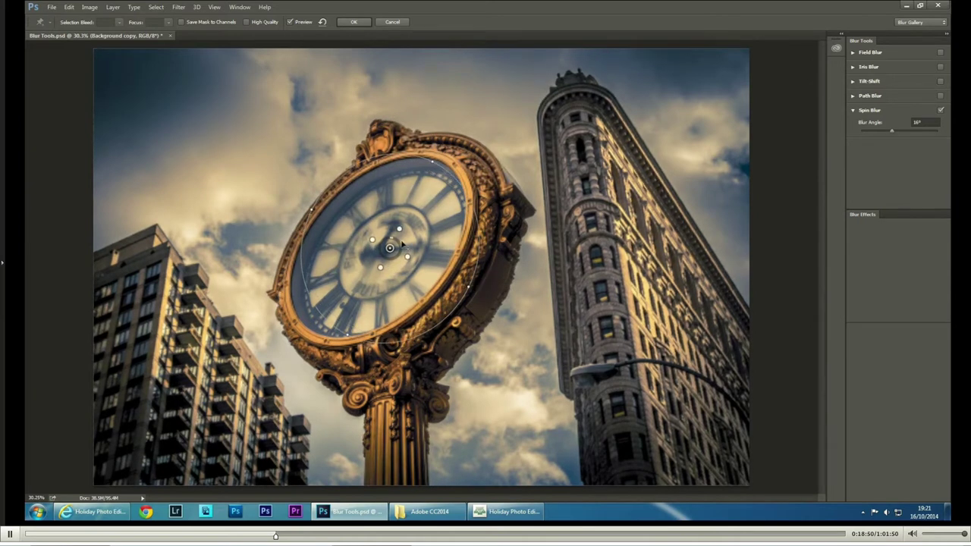
pyautogui.moveTo(312, 207); pyautogui.dragTo(331, 203)
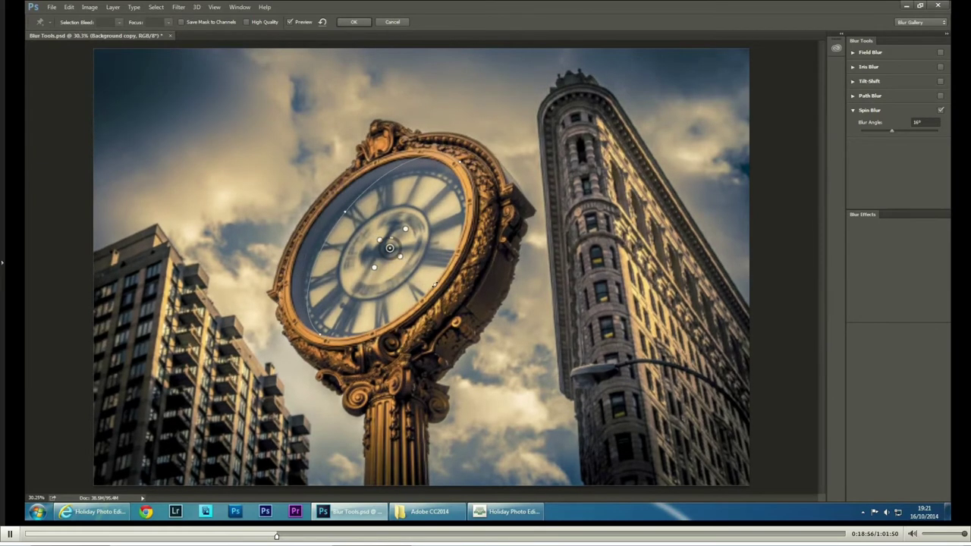
pyautogui.moveTo(402, 257)
pyautogui.mouseDown()
pyautogui.moveTo(386, 244)
pyautogui.moveTo(402, 262)
pyautogui.moveTo(406, 248)
pyautogui.moveTo(387, 248)
pyautogui.mouseUp()
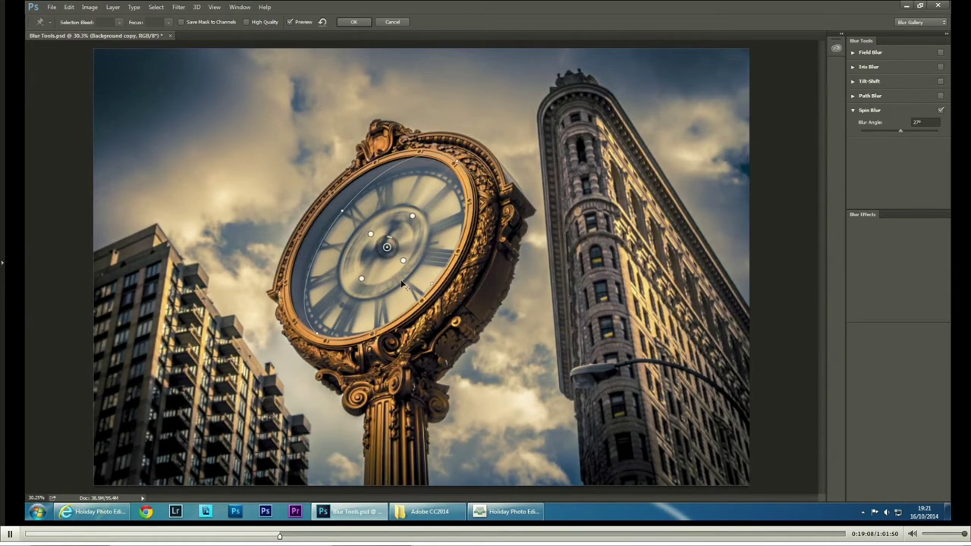
pyautogui.moveTo(387, 246); pyautogui.dragTo(389, 244)
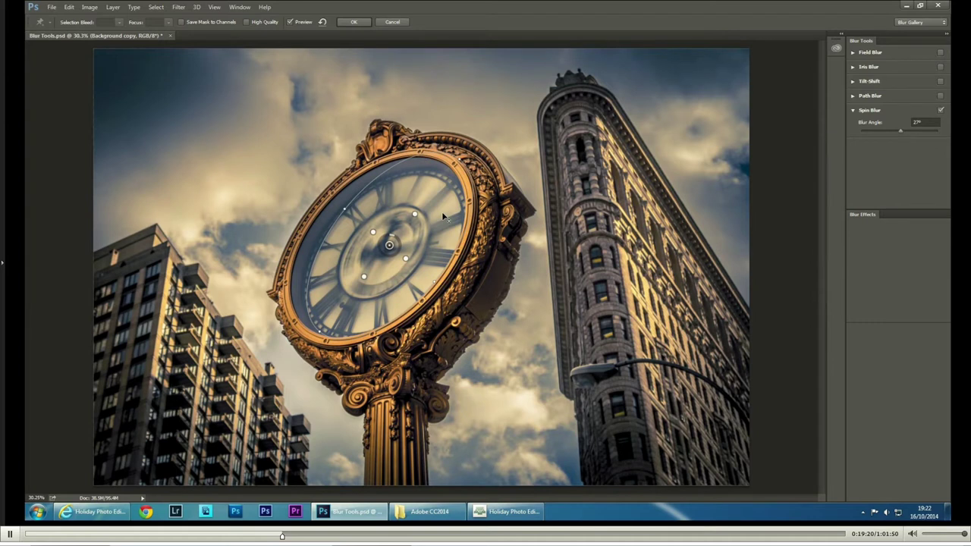
pyautogui.click(355, 22)
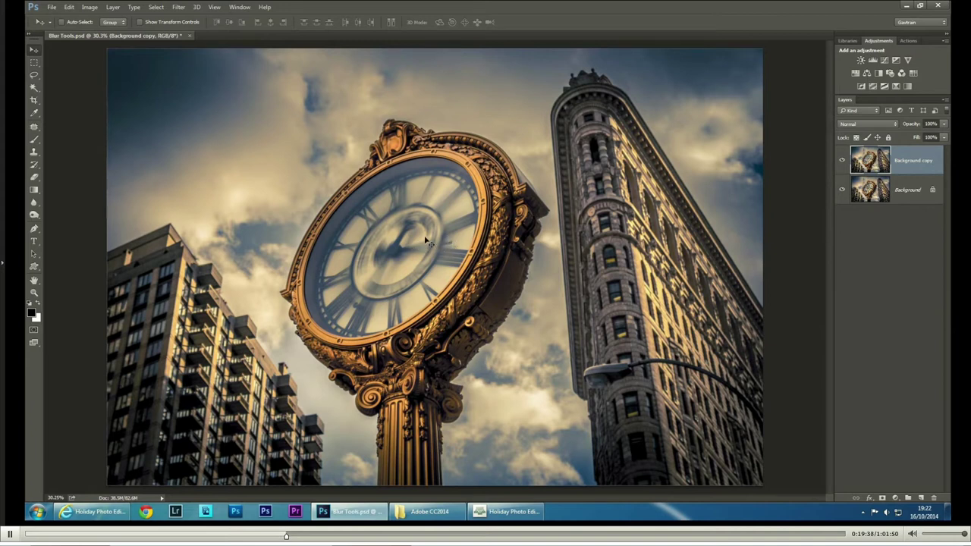
# Step: Zoom in and back out on the clock to inspect the swirled spin blur
pyautogui.scroll(3, 418, 246)
pyautogui.scroll(2, 416, 256)
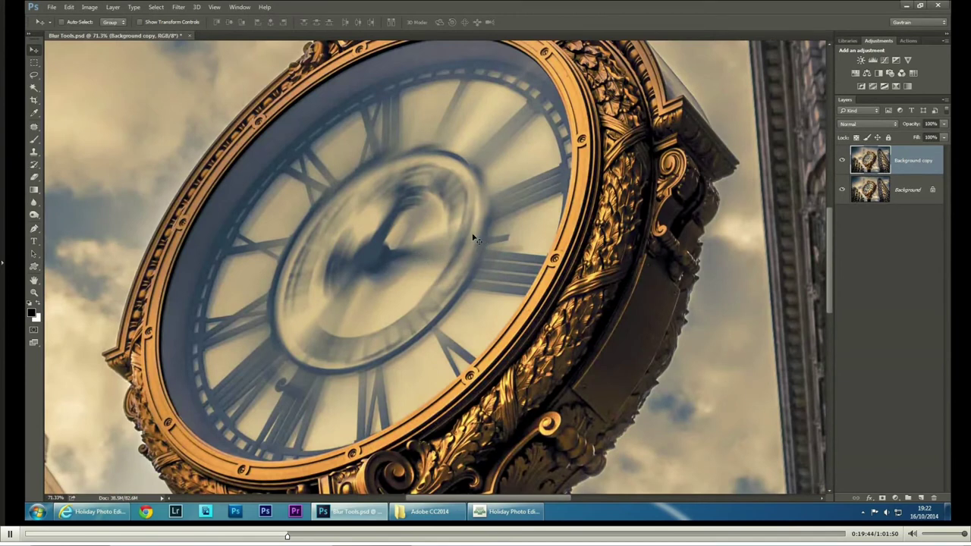
pyautogui.scroll(-3, 473, 235)
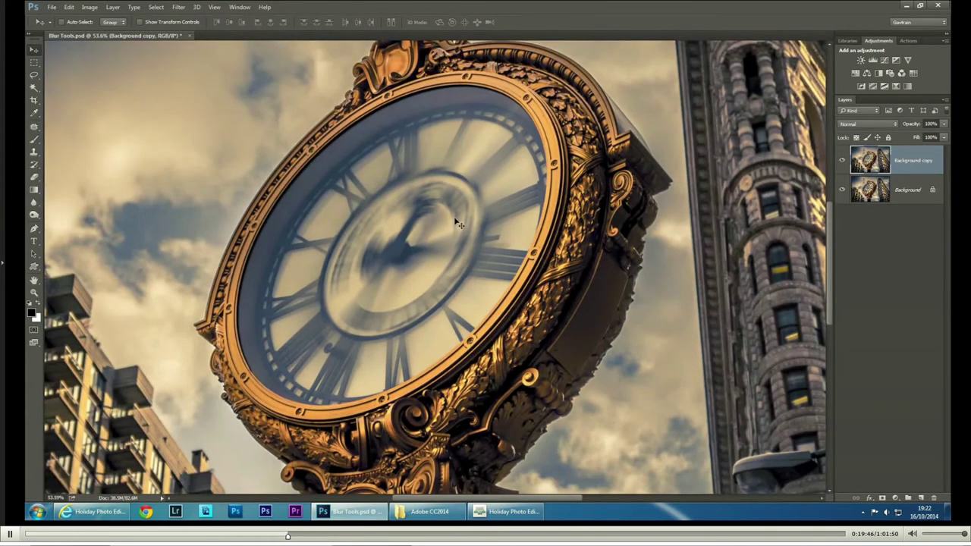
# Step: Add a white reveal-all layer mask to the Background copy
pyautogui.click(117, 9)
pyautogui.moveTo(128, 100)
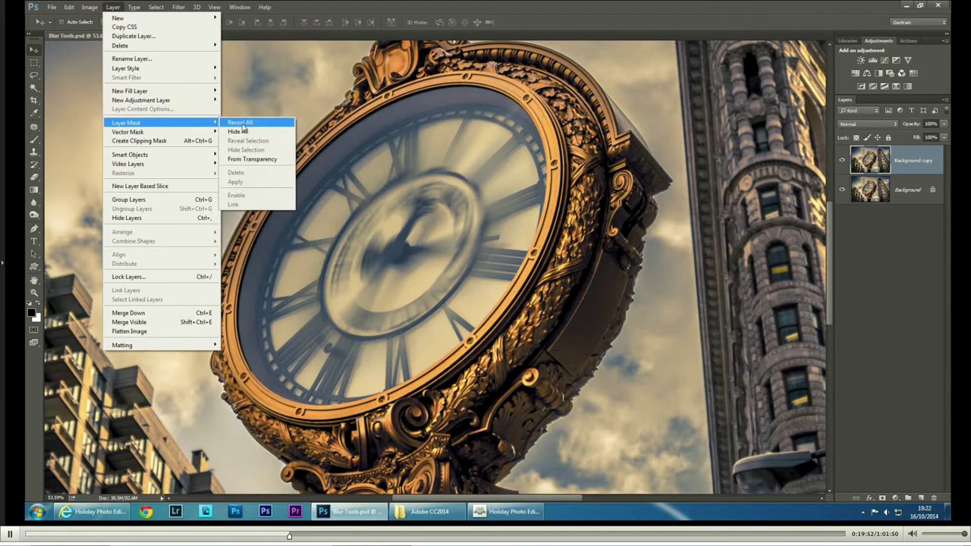
pyautogui.click(244, 124)
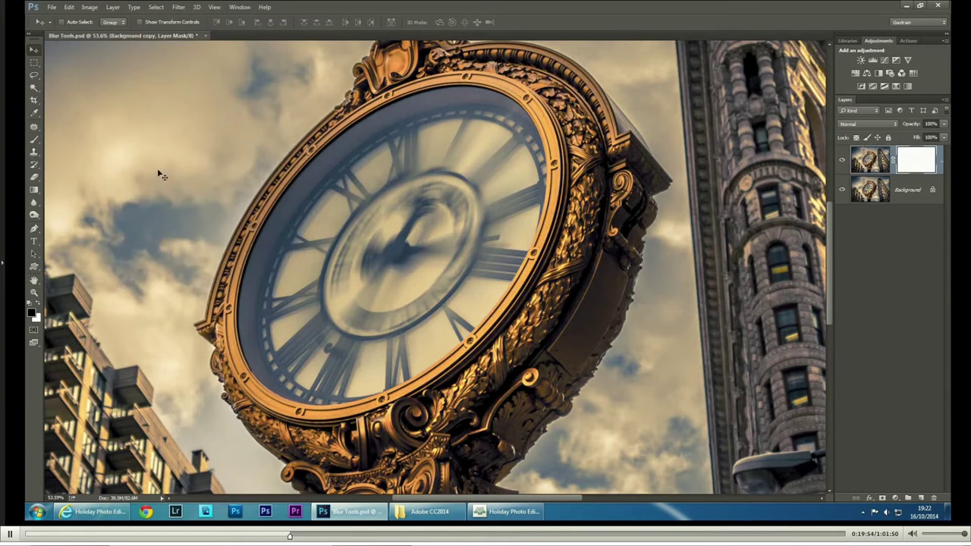
# Step: With a size-125 brush, paint back the sharp FIFTH, AVENUE and BUILDING lettering on the clock
pyautogui.click(35, 141)
pyautogui.press(']')
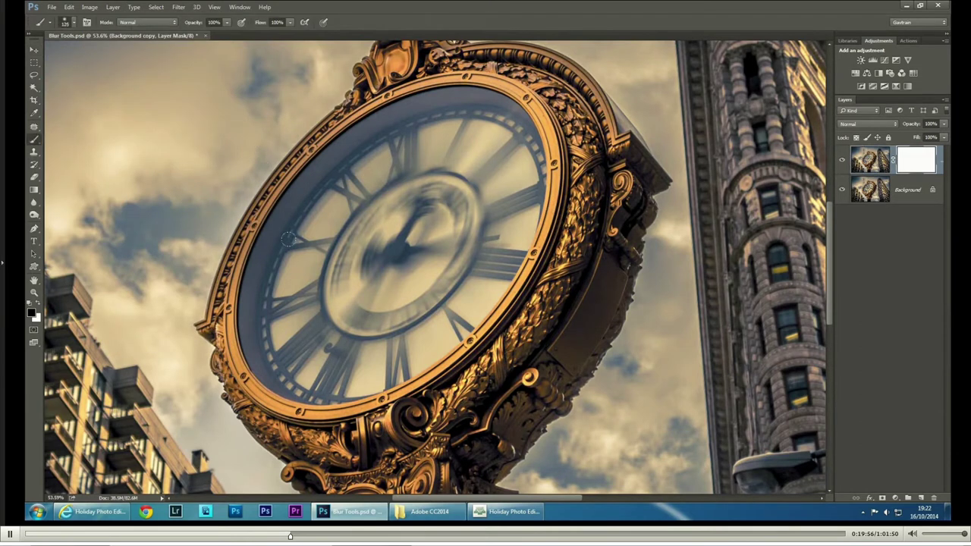
pyautogui.moveTo(343, 228); pyautogui.dragTo(326, 274)
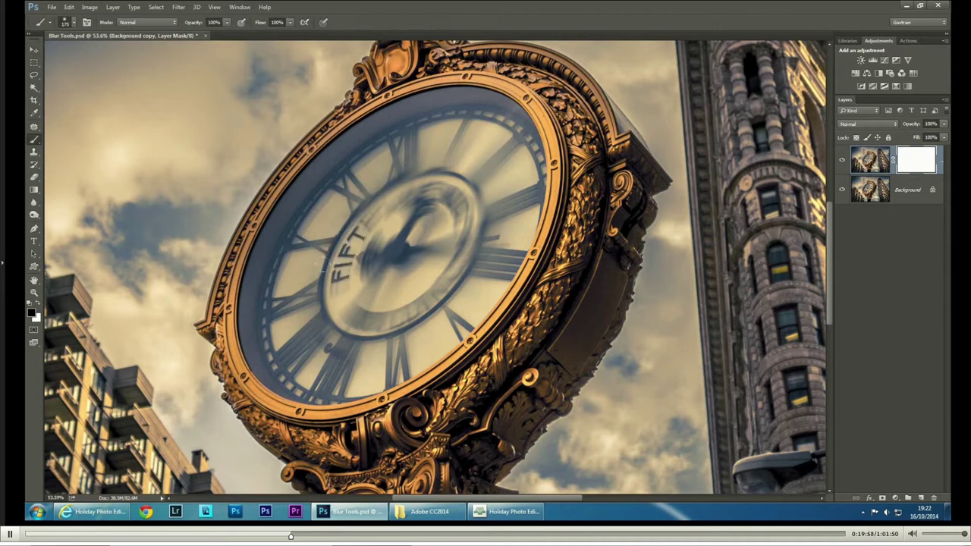
pyautogui.moveTo(368, 190)
pyautogui.mouseDown()
pyautogui.moveTo(466, 204)
pyautogui.moveTo(447, 194)
pyautogui.mouseUp()
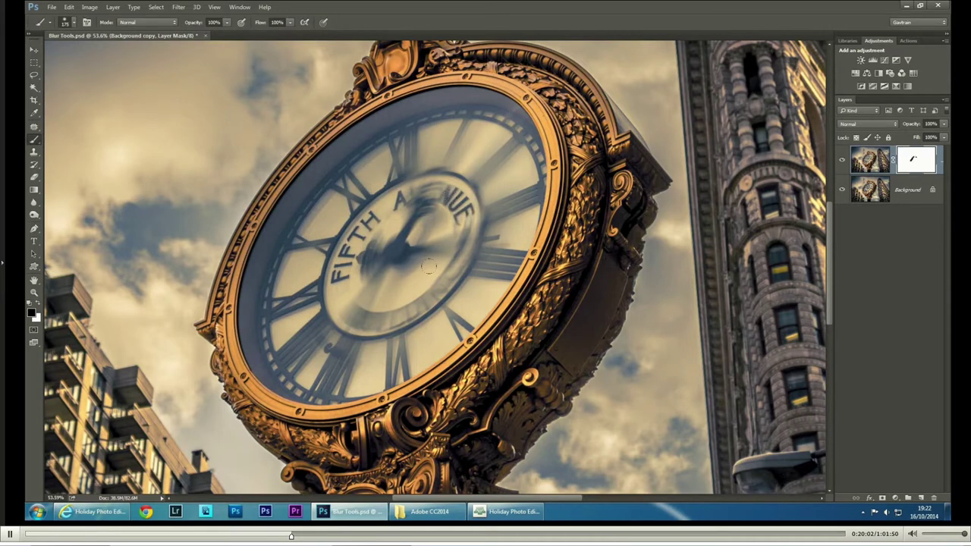
pyautogui.moveTo(429, 265)
pyautogui.mouseDown()
pyautogui.moveTo(415, 303)
pyautogui.moveTo(376, 326)
pyautogui.mouseUp()
pyautogui.moveTo(446, 307)
pyautogui.mouseDown()
pyautogui.moveTo(447, 275)
pyautogui.moveTo(461, 273)
pyautogui.mouseUp()
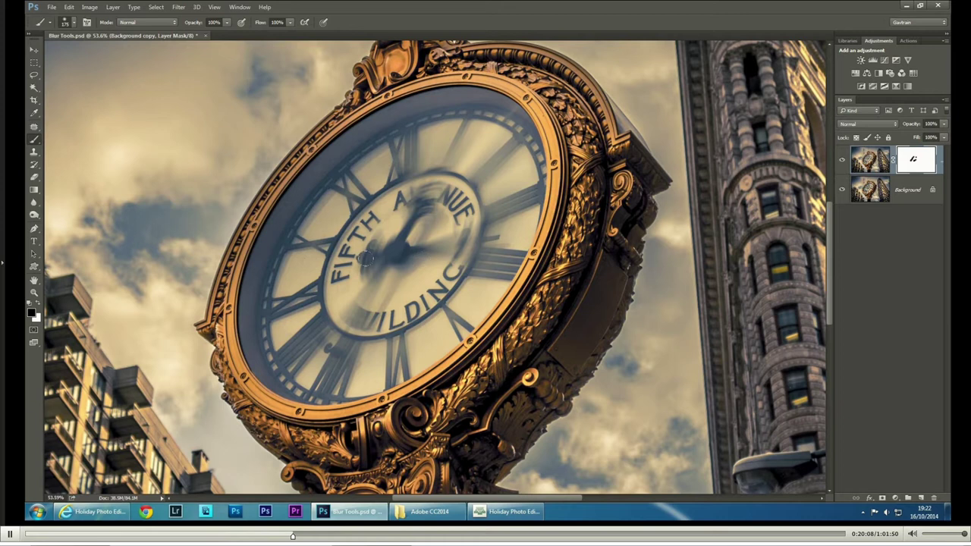
# Step: Set white as the painting colour, fit the photo in the window, and flatten the image
pyautogui.press('x')
pyautogui.hotkey('ctrl', '0')
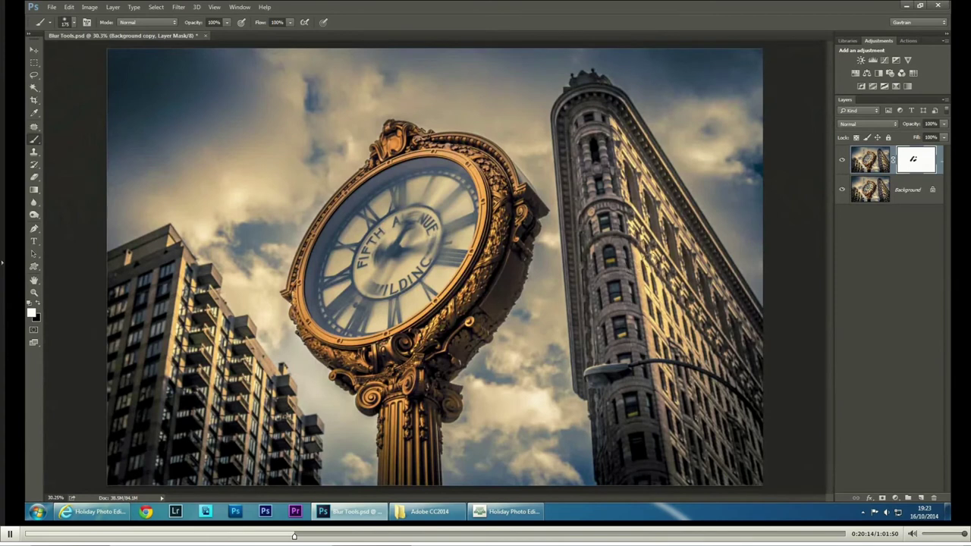
pyautogui.click(112, 7)
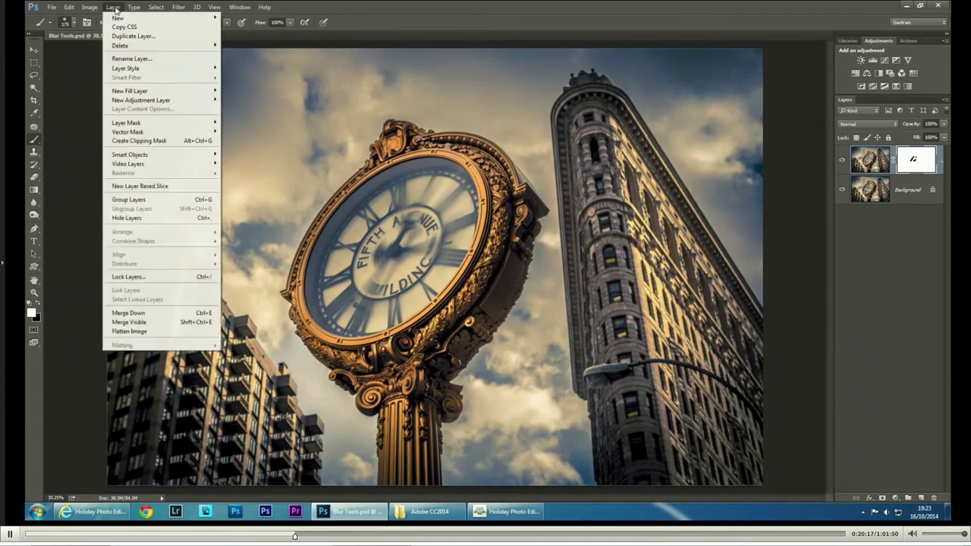
pyautogui.click(166, 332)
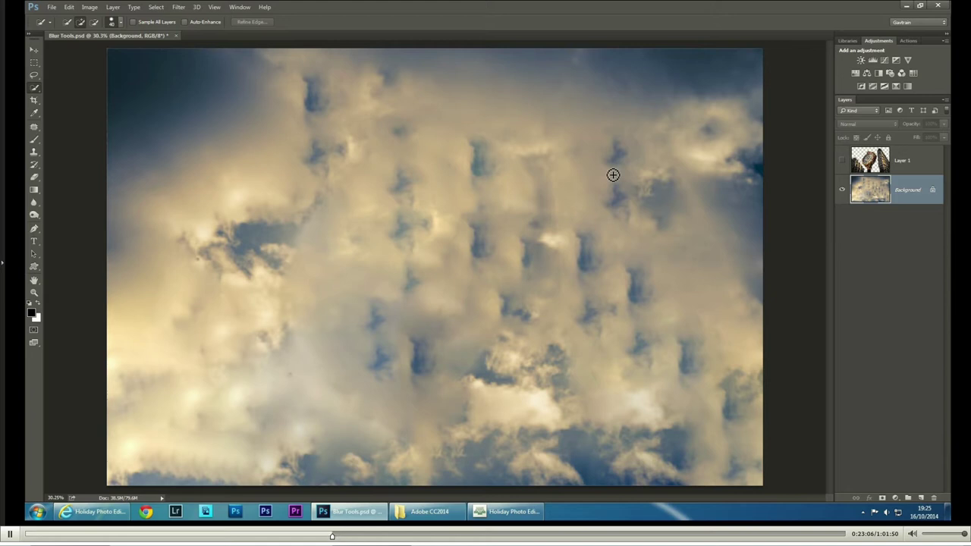
# Step: Make Layer 1 of the clock and buildings visible again and open the Filter > Blur Gallery submenu
pyautogui.click(842, 162)
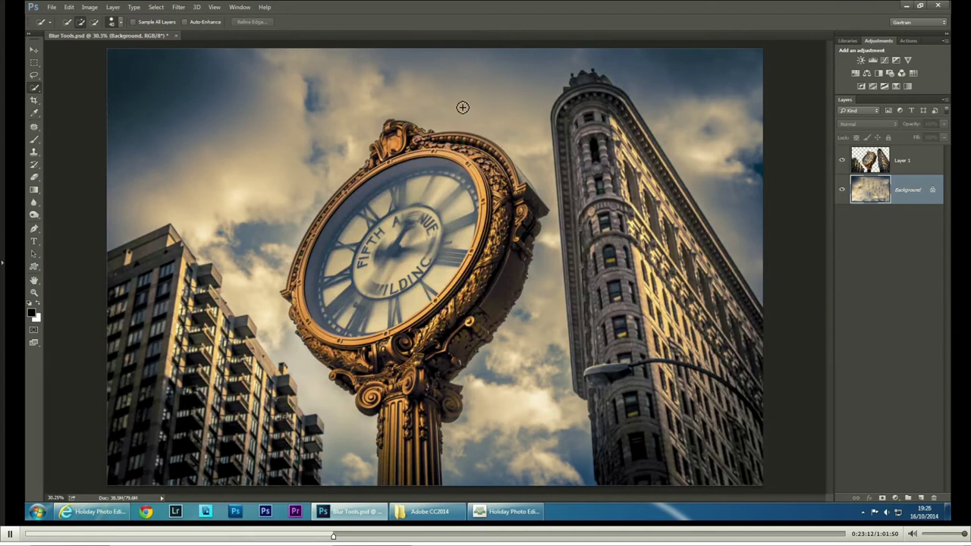
pyautogui.click(182, 11)
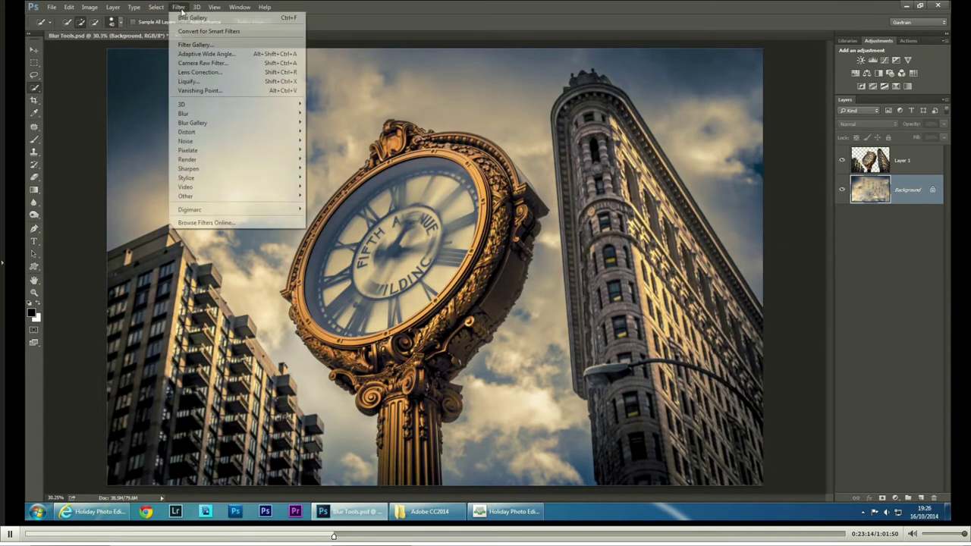
pyautogui.moveTo(216, 126)
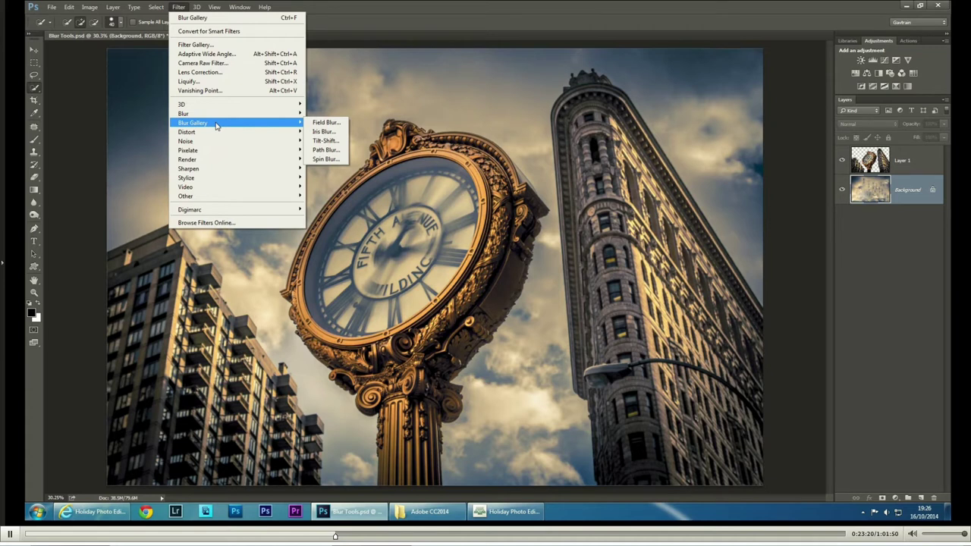
# Step: Add a Path Blur running down past the clock, set Speed to 116%, and bend it left of the clock
pyautogui.click(325, 149)
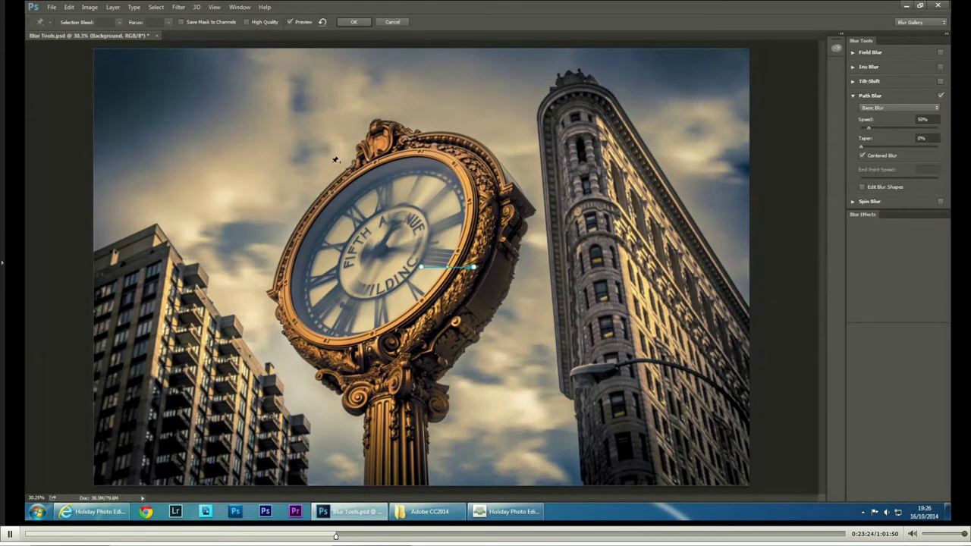
pyautogui.moveTo(420, 267); pyautogui.dragTo(327, 144)
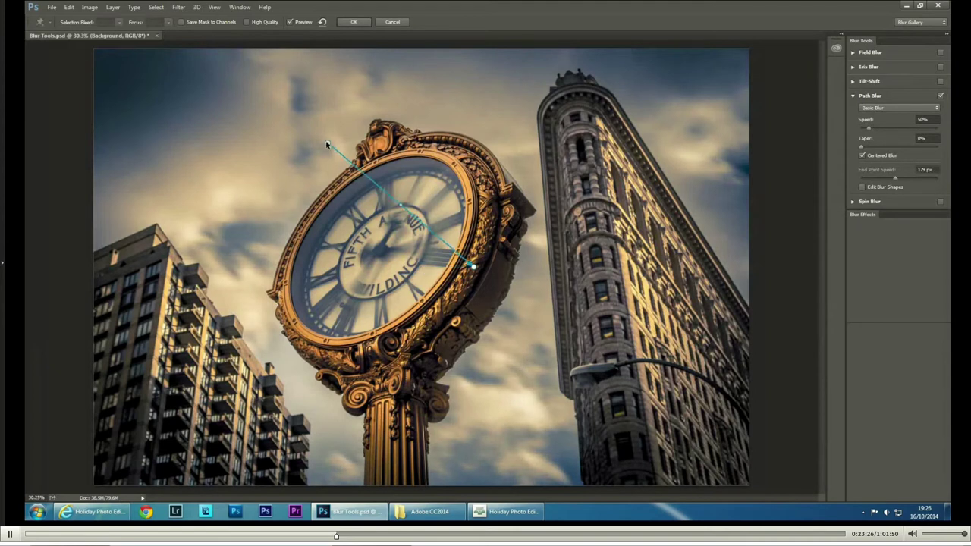
pyautogui.moveTo(473, 267); pyautogui.dragTo(517, 412)
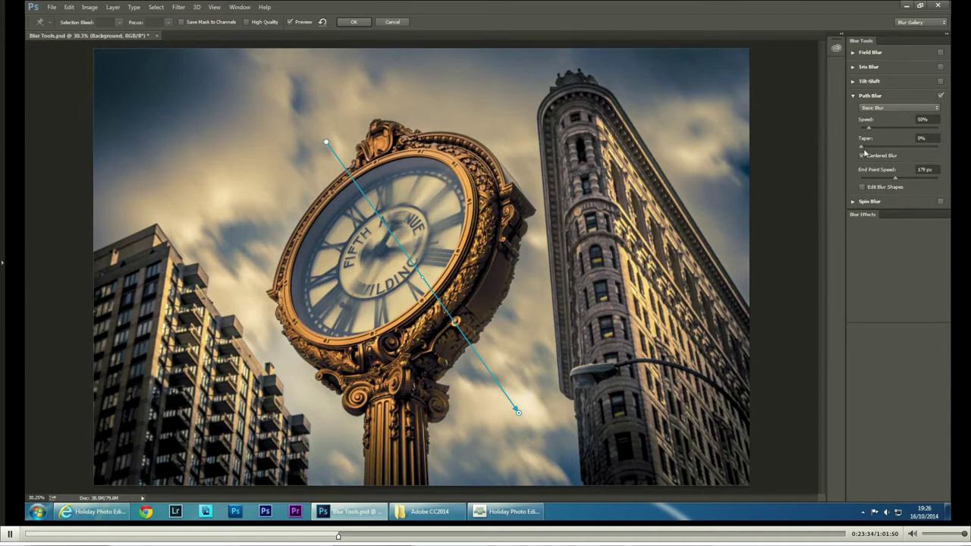
pyautogui.moveTo(875, 131); pyautogui.dragTo(877, 132)
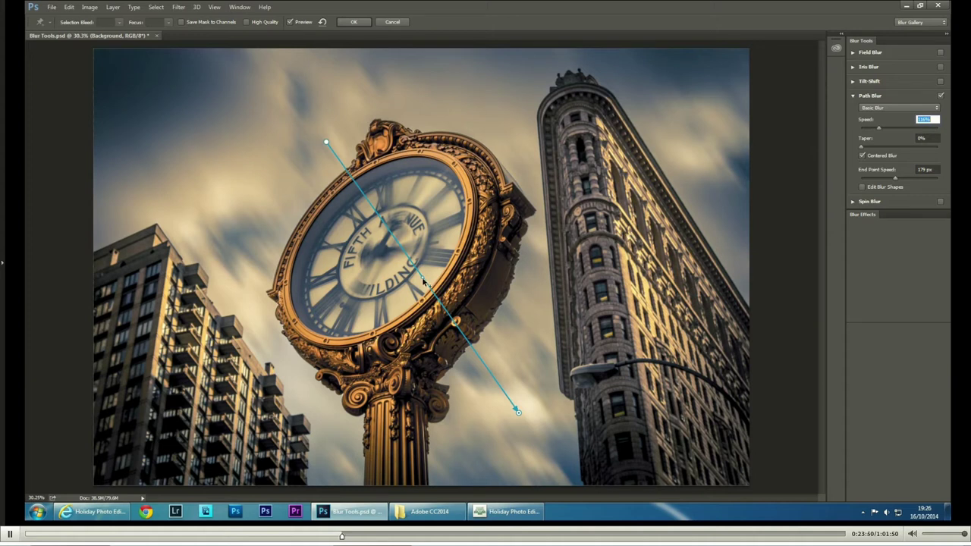
pyautogui.moveTo(424, 281); pyautogui.dragTo(269, 327)
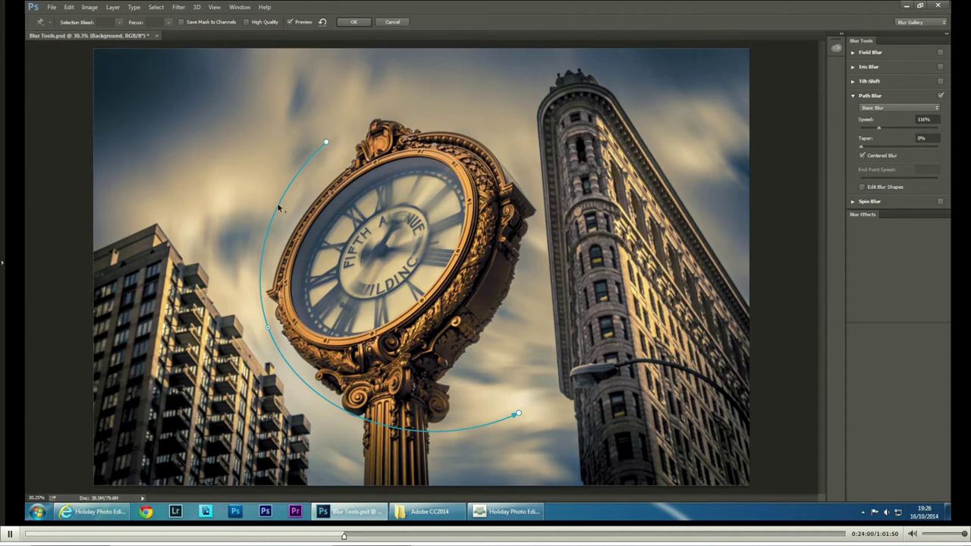
# Step: Reshape the blur path with a curve point over the clock and adjusted upper and lower endpoints
pyautogui.moveTo(273, 212); pyautogui.dragTo(361, 192)
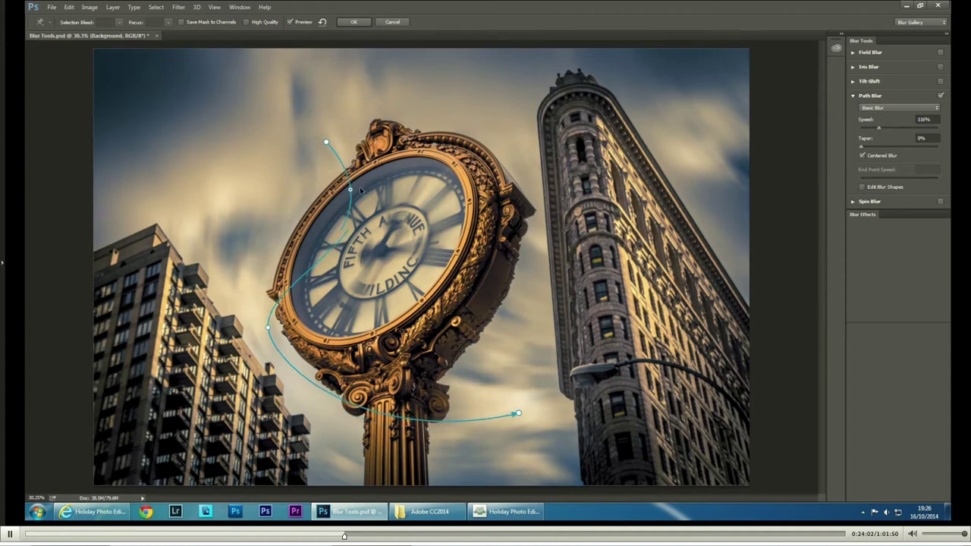
pyautogui.moveTo(320, 141); pyautogui.dragTo(252, 106)
pyautogui.click(516, 414)
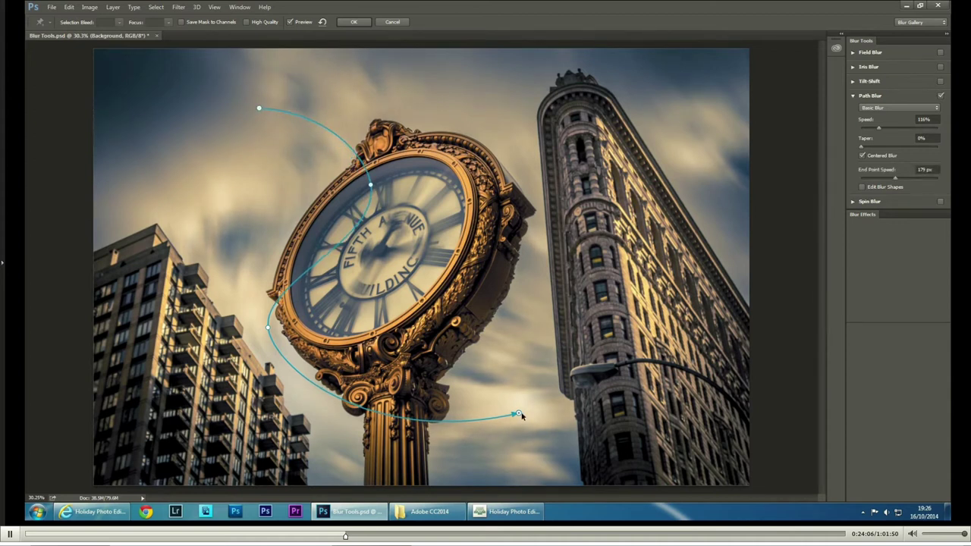
pyautogui.moveTo(520, 414); pyautogui.dragTo(566, 413)
pyautogui.moveTo(502, 417); pyautogui.dragTo(445, 461)
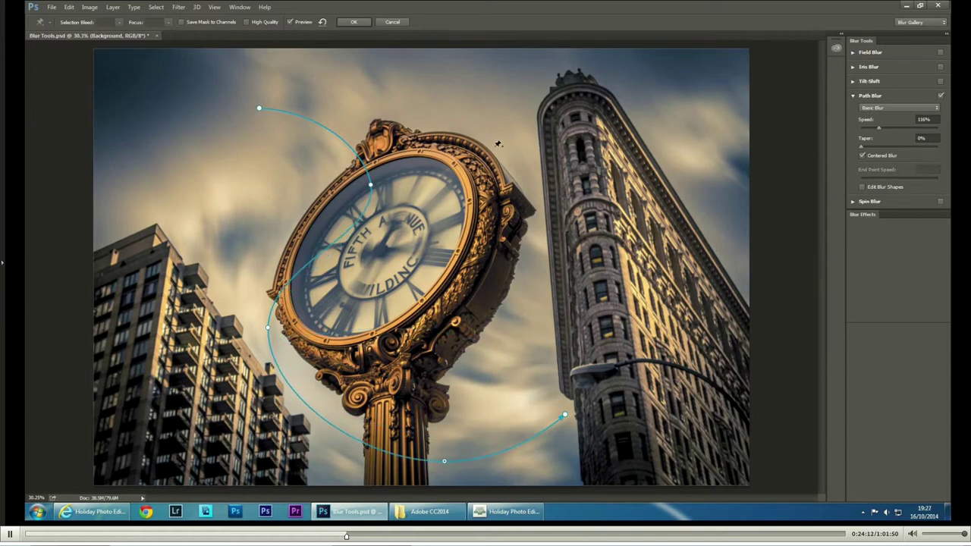
# Step: Apply the Path Blur, then close Blur Tools.psd without saving
pyautogui.click(355, 23)
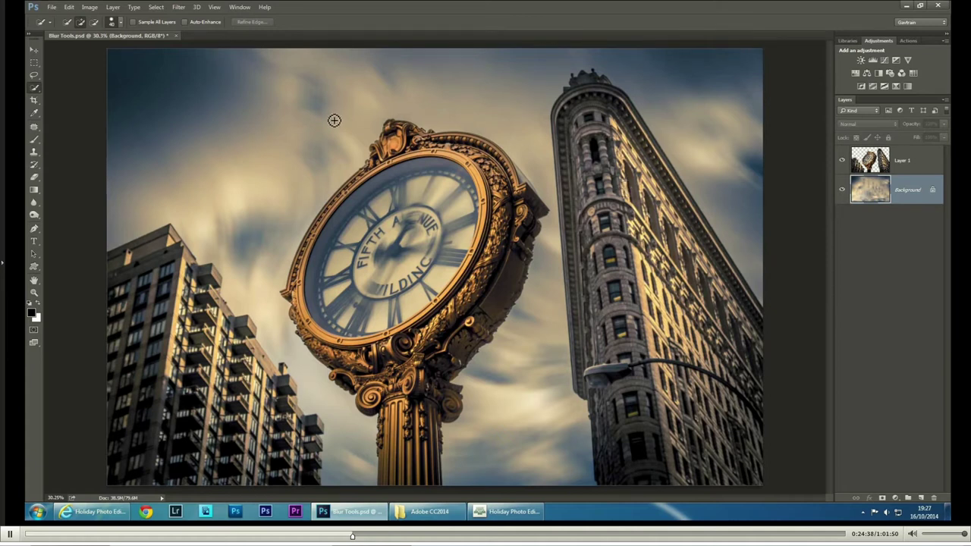
pyautogui.click(176, 36)
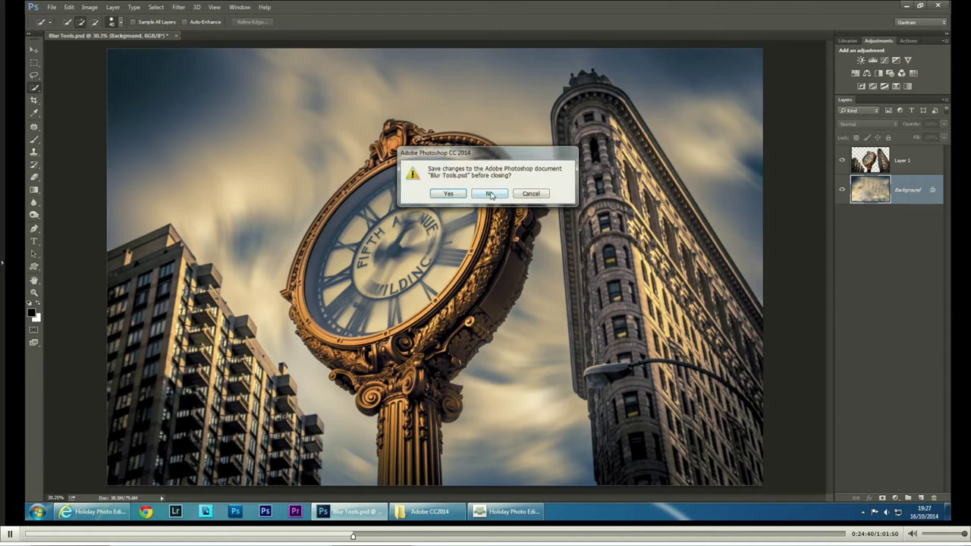
pyautogui.click(491, 195)
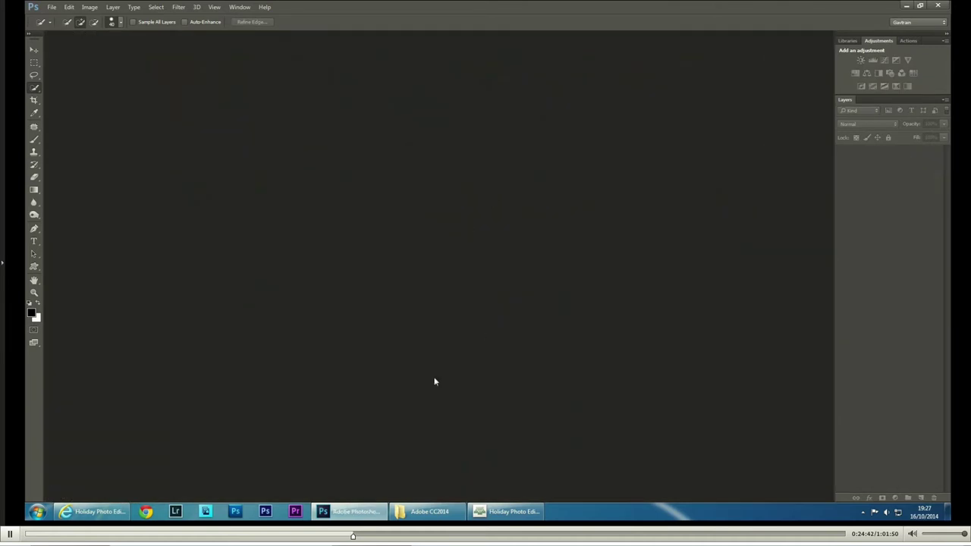
# Step: Open IMG_0706.CR2 from the Adobe CC2014 folder into Camera Raw
pyautogui.click(427, 512)
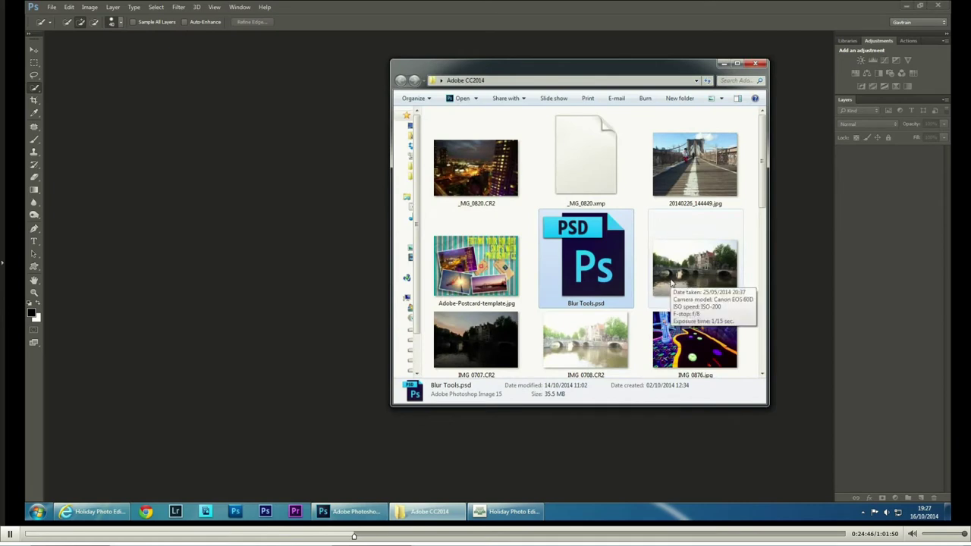
pyautogui.moveTo(696, 265); pyautogui.dragTo(242, 162)
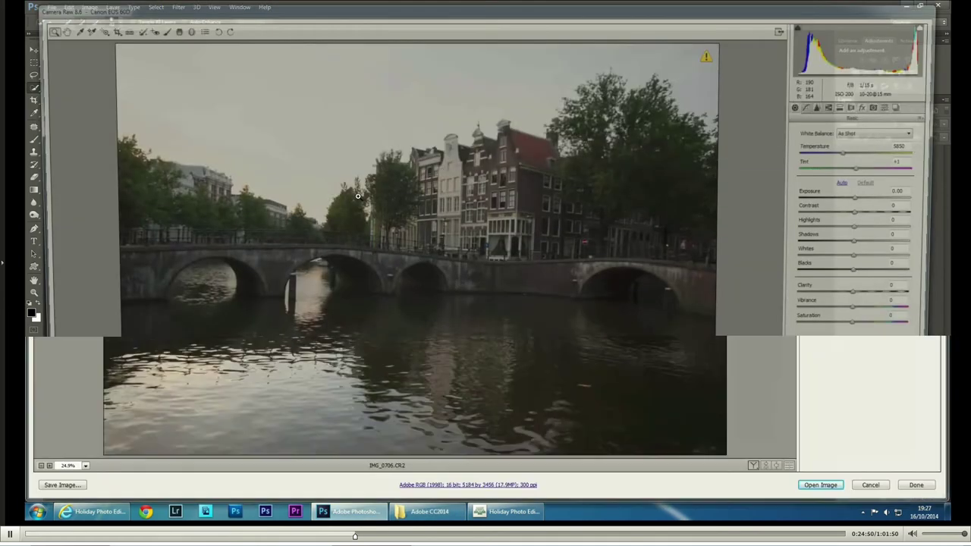
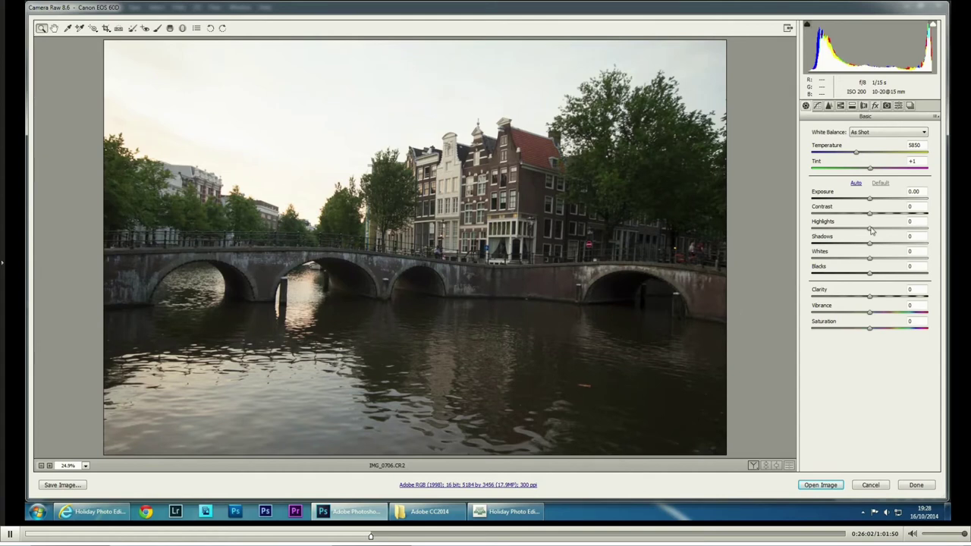
# Step: Try lowering Highlights on IMG_0706.CR2, then cancel Camera Raw without applying anything
pyautogui.moveTo(869, 229); pyautogui.dragTo(790, 235)
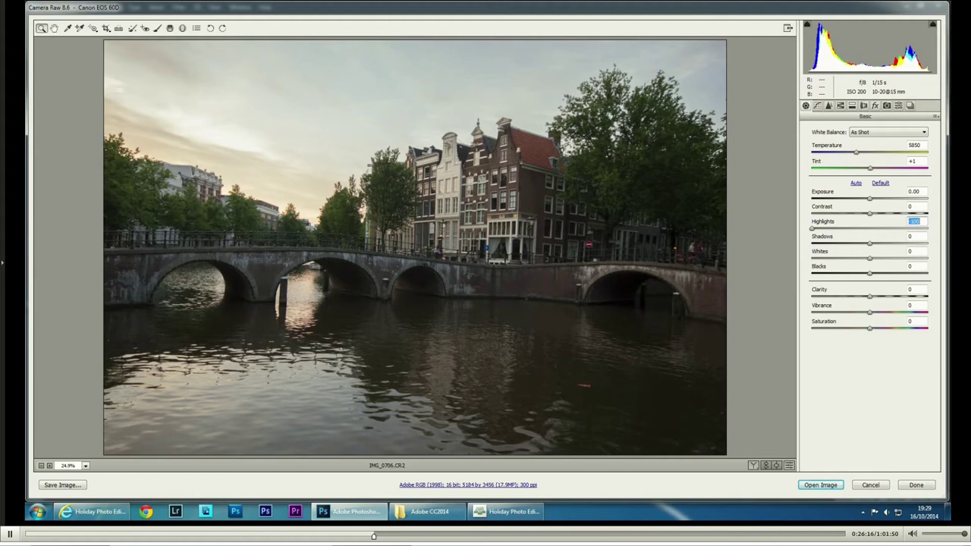
pyautogui.click(874, 485)
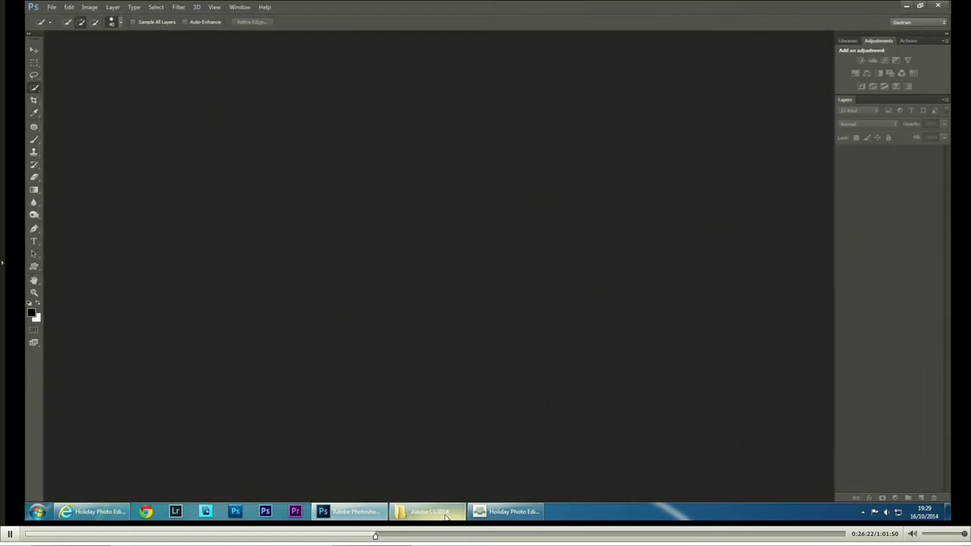
# Step: Bring up the Adobe CC2014 folder and inspect the IMG_0707.CR2 and IMG_0708.CR2 exposures
pyautogui.click(446, 515)
pyautogui.scroll(-2, 761, 216)
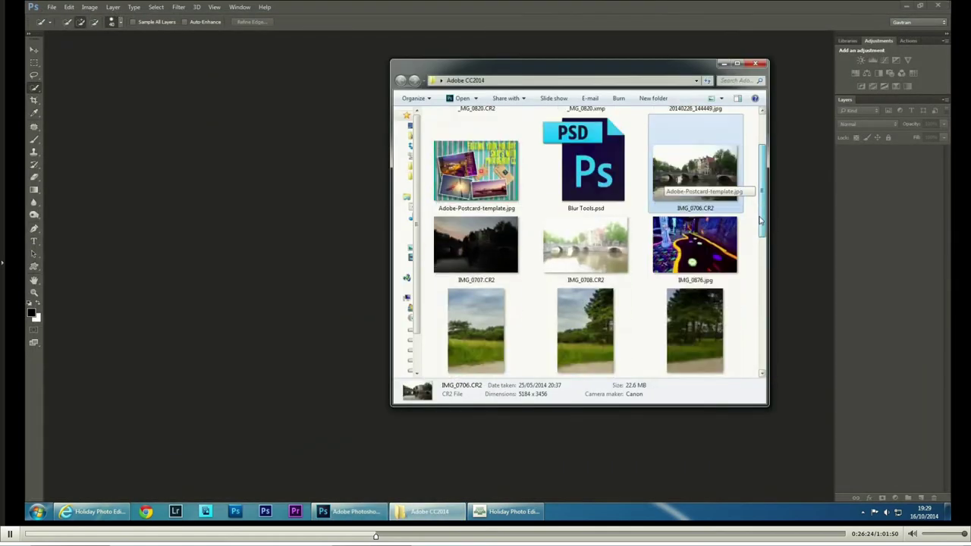
pyautogui.scroll(-1, 760, 220)
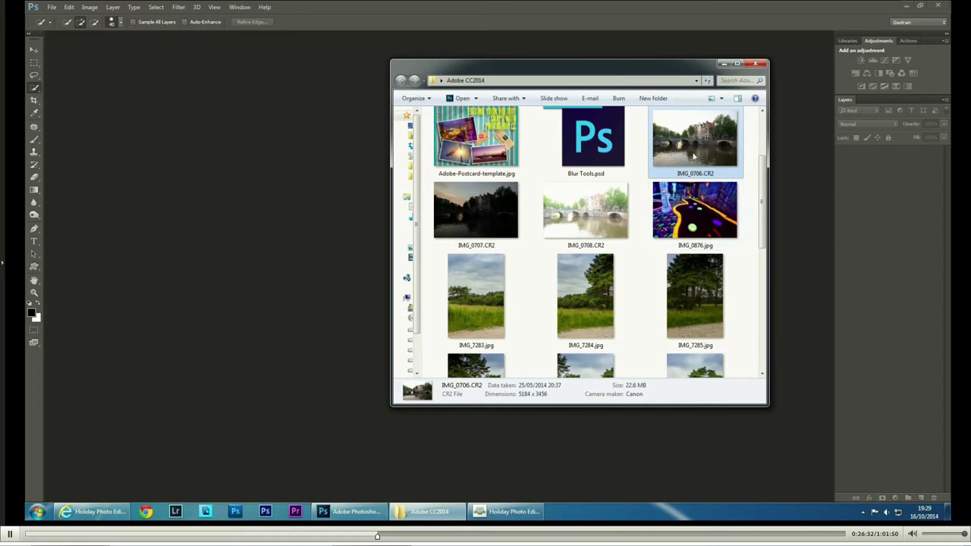
pyautogui.click(485, 215)
pyautogui.click(561, 220)
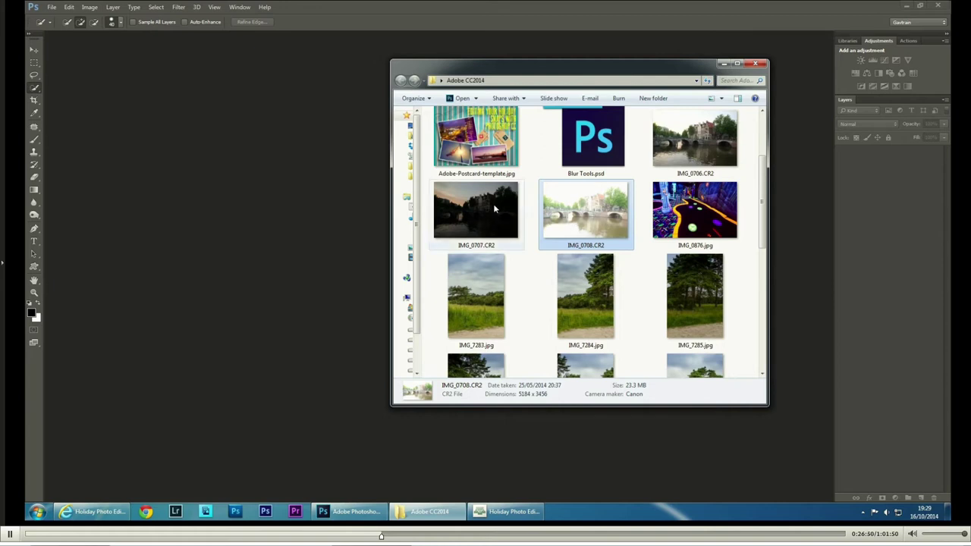
# Step: Start File > Automate > Merge to HDR Pro
pyautogui.click(52, 7)
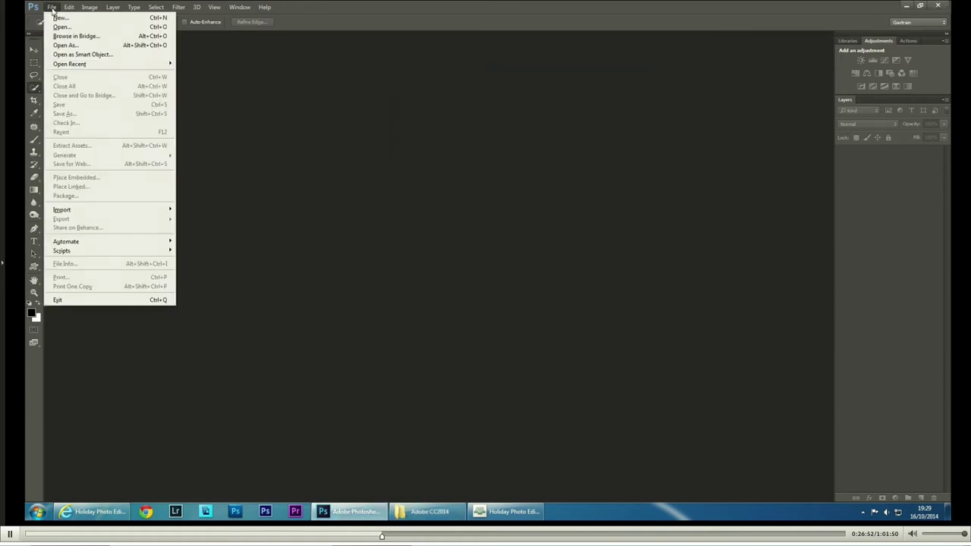
pyautogui.moveTo(102, 242)
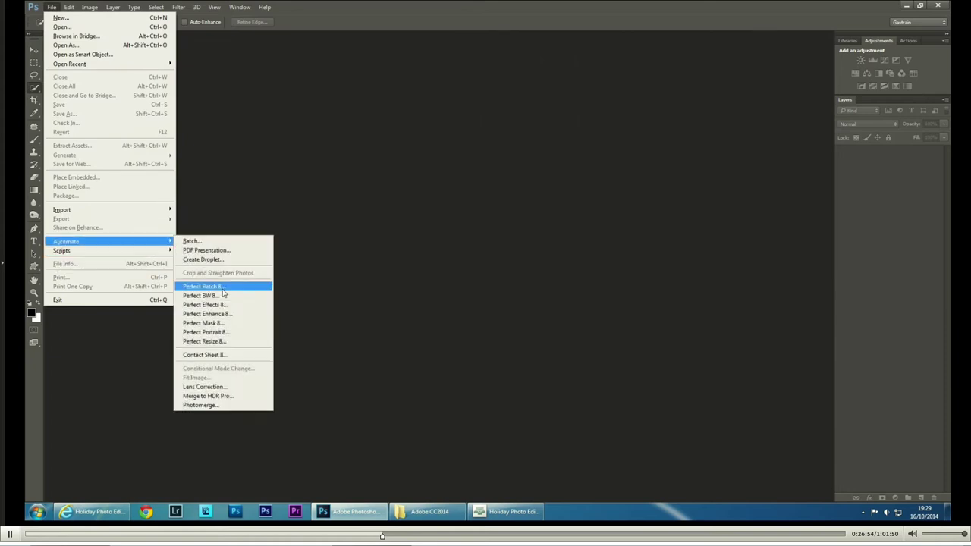
pyautogui.click(236, 399)
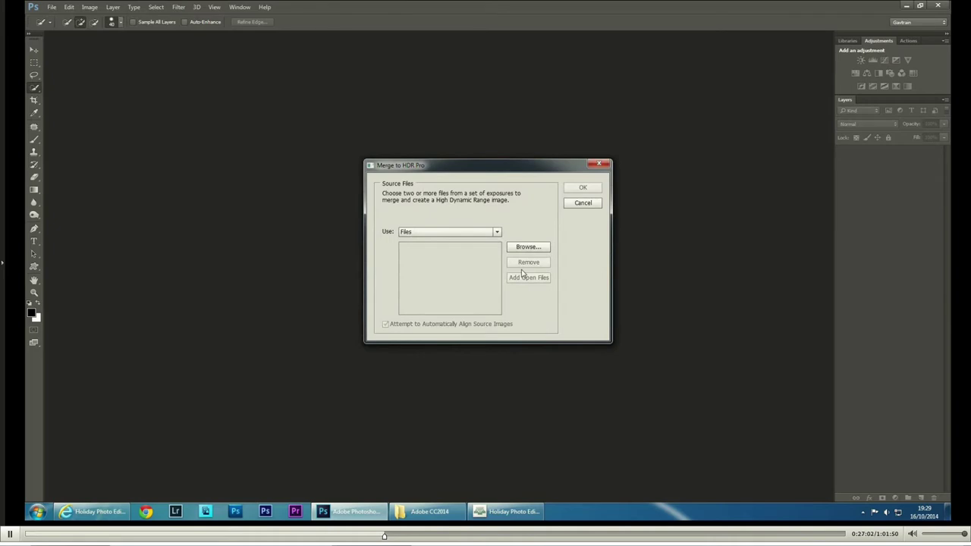
# Step: Browse to Desktop > Adobe CC2014 and choose IMG_0706, IMG_0707 and IMG_0708.CR2 as sources
pyautogui.click(528, 247)
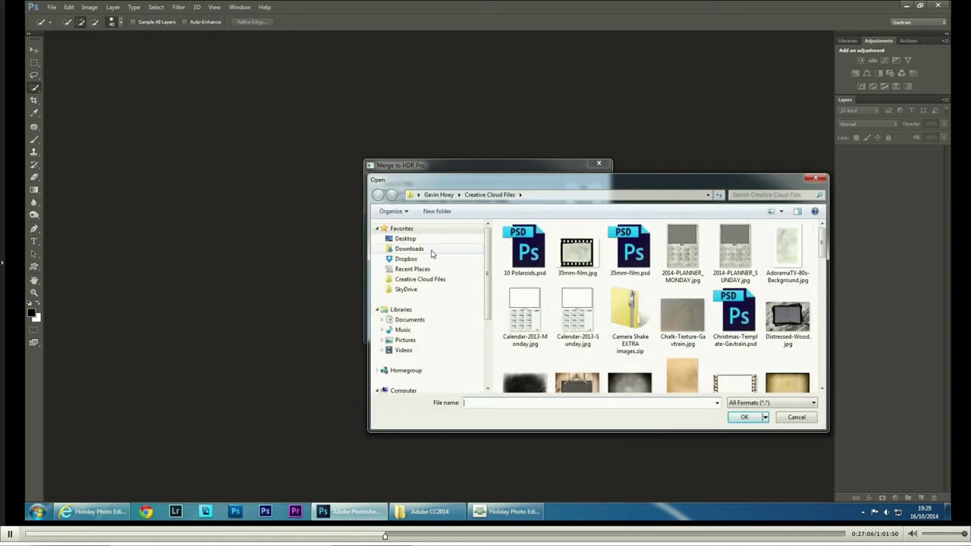
pyautogui.click(405, 239)
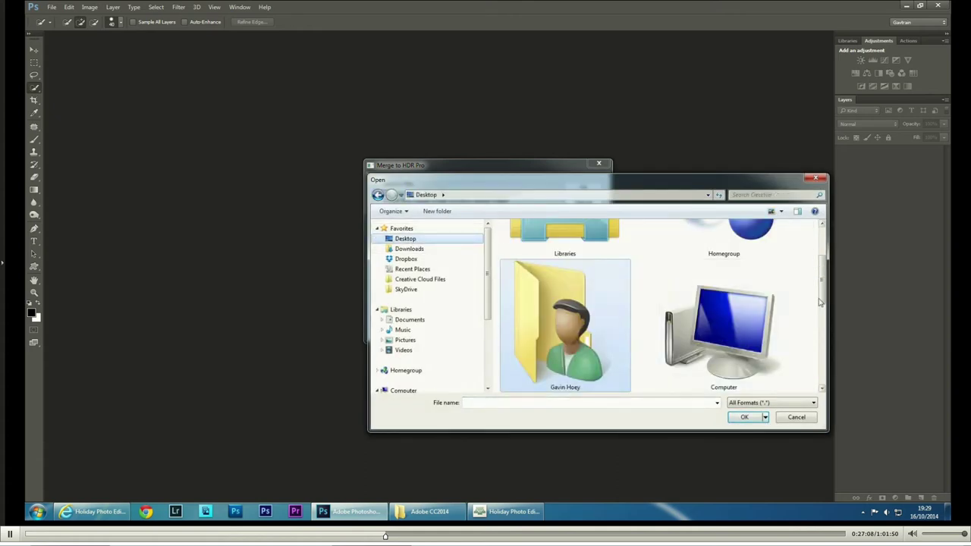
pyautogui.moveTo(823, 296); pyautogui.dragTo(823, 265)
pyautogui.scroll(-10, 823, 266)
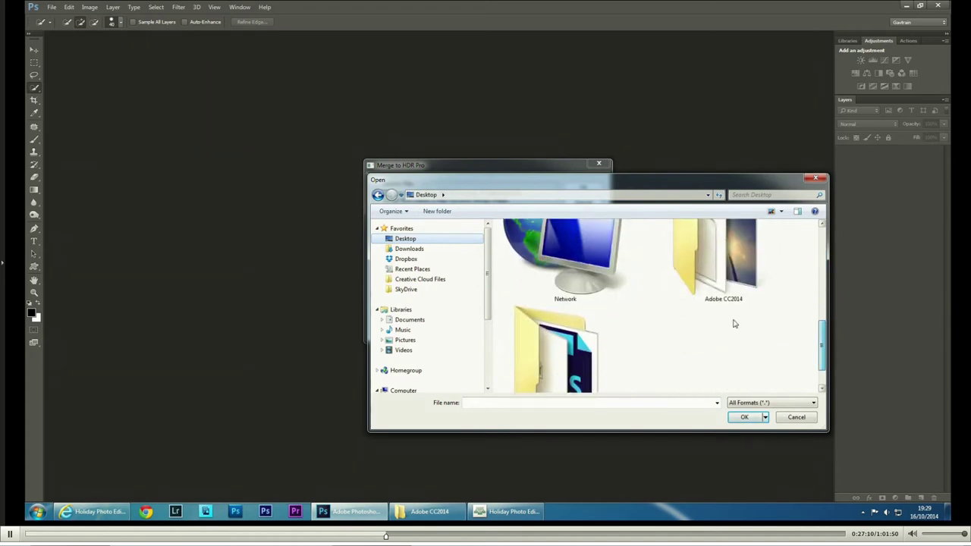
pyautogui.doubleClick(730, 307)
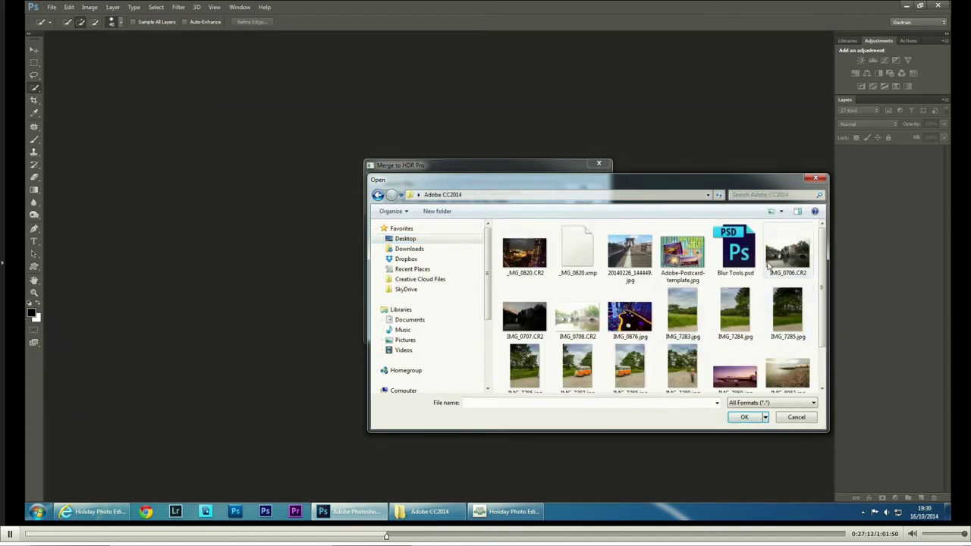
pyautogui.click(790, 253)
pyautogui.keyDown('ctrl'); pyautogui.click(524, 317); pyautogui.keyUp('ctrl')
pyautogui.keyDown('ctrl'); pyautogui.click(577, 317); pyautogui.keyUp('ctrl')
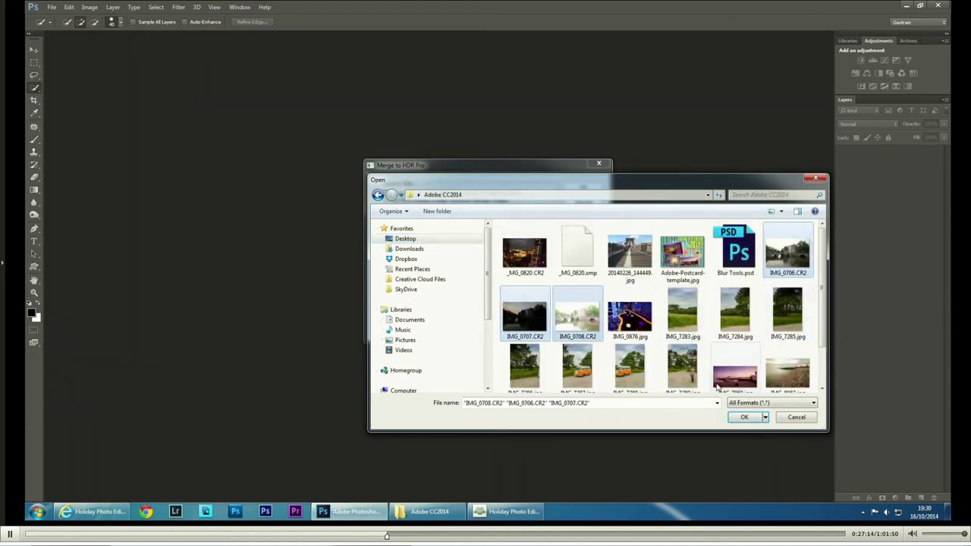
pyautogui.click(745, 418)
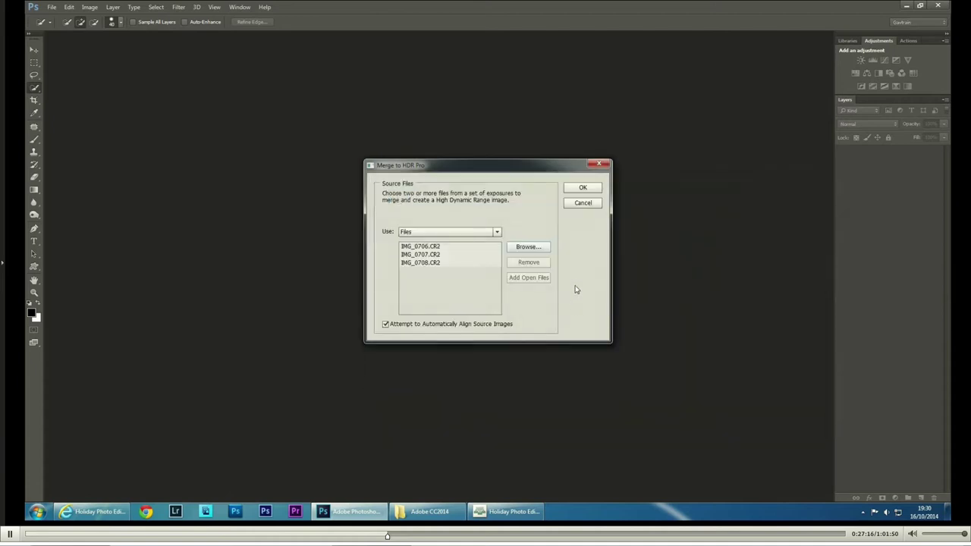
# Step: Run the merge, dismiss the antivirus popup, and switch the HDR mode to 16 Bit
pyautogui.click(584, 189)
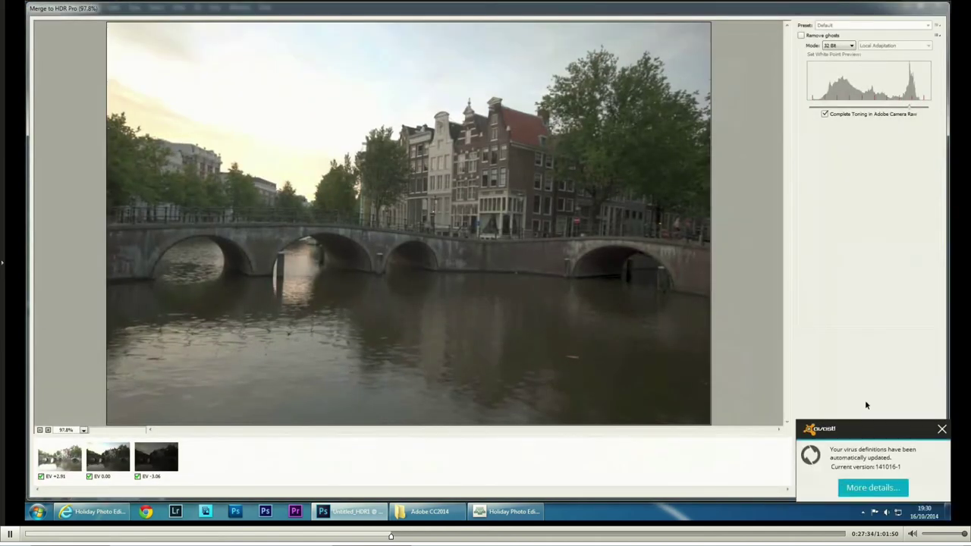
pyautogui.click(941, 429)
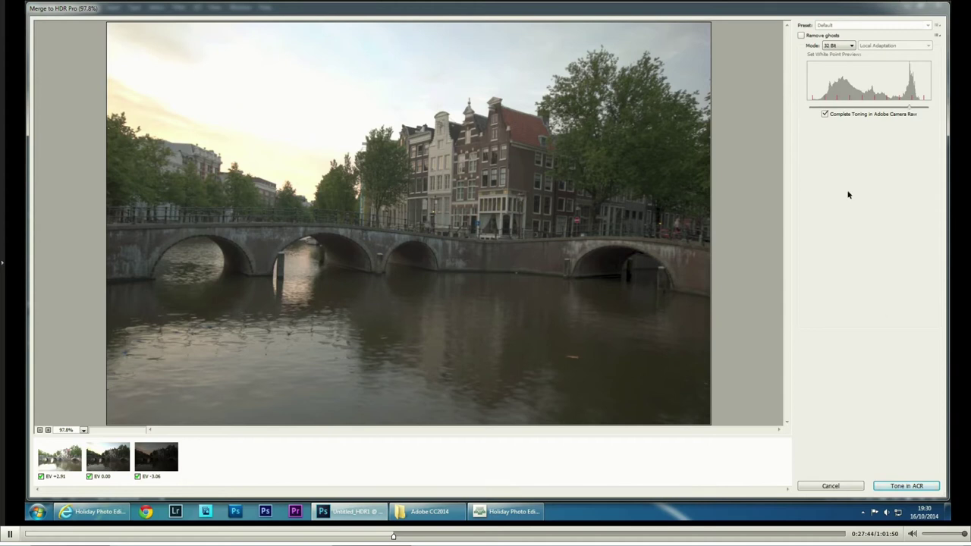
pyautogui.click(841, 47)
pyautogui.click(831, 61)
pyautogui.click(845, 26)
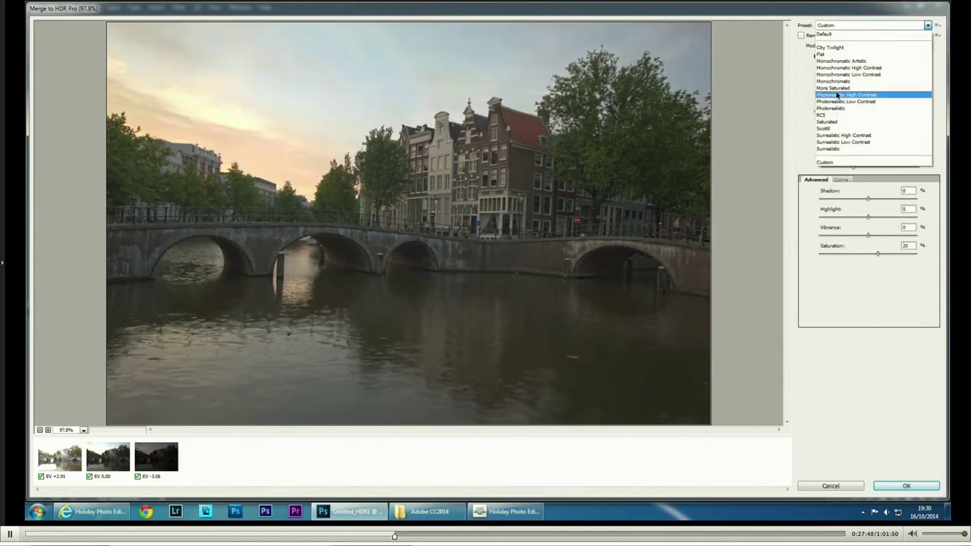
# Step: Apply the Scott5 toning preset, then set the mode back to 32 Bit
pyautogui.click(838, 129)
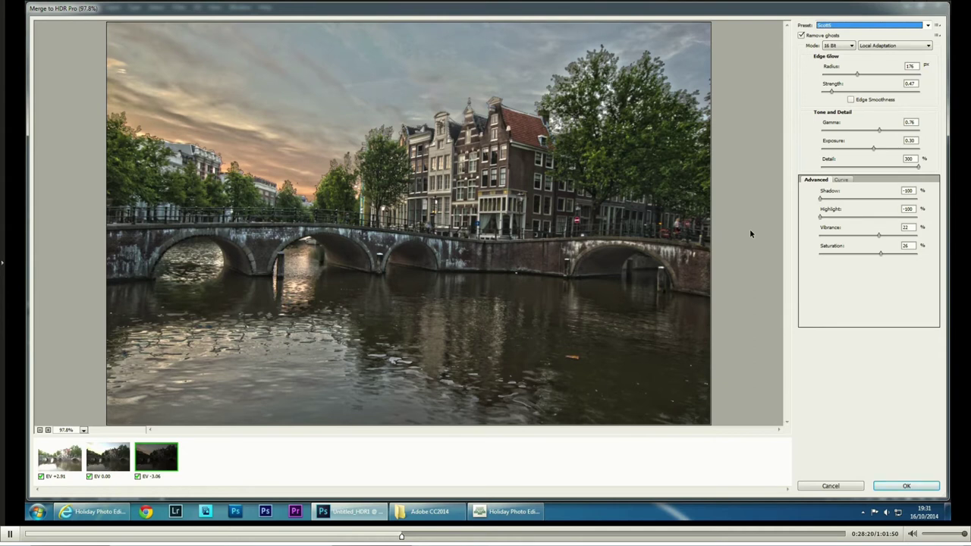
pyautogui.click(841, 46)
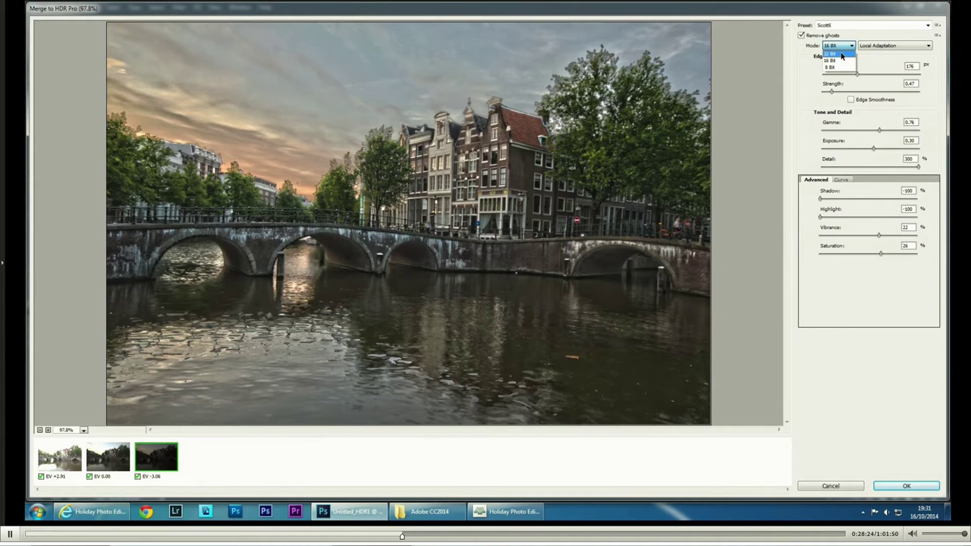
pyautogui.click(840, 55)
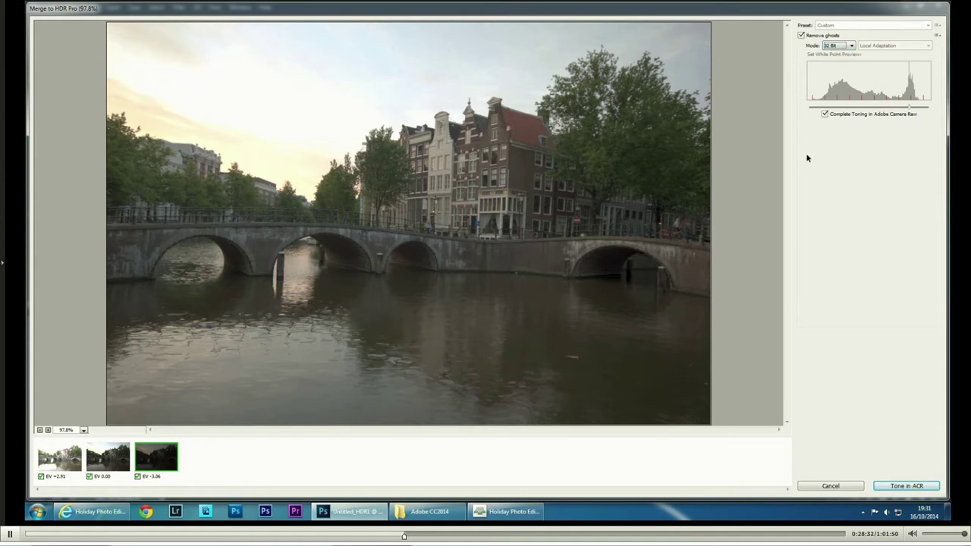
# Step: Leave Complete Toning in Adobe Camera Raw checked and finish the merge with Tone in ACR
pyautogui.click(824, 115)
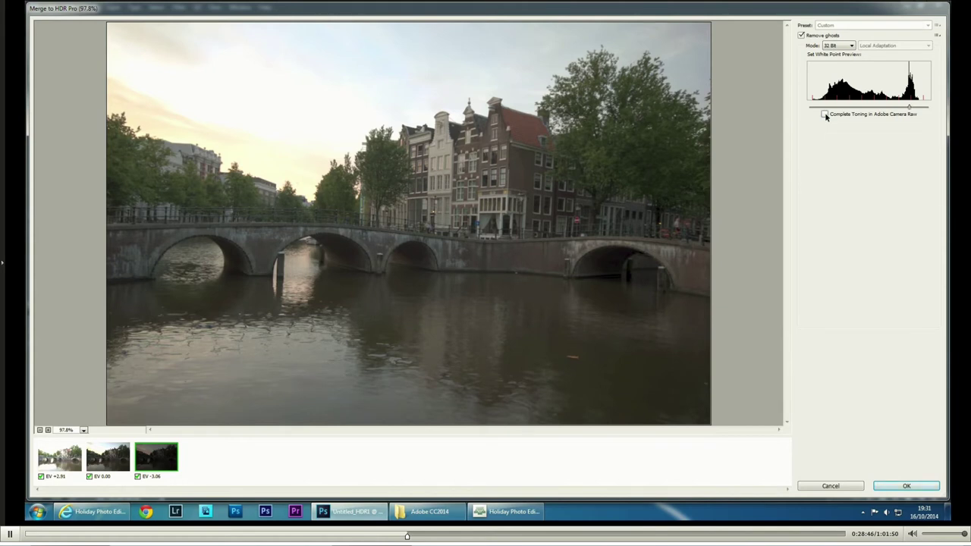
pyautogui.click(824, 113)
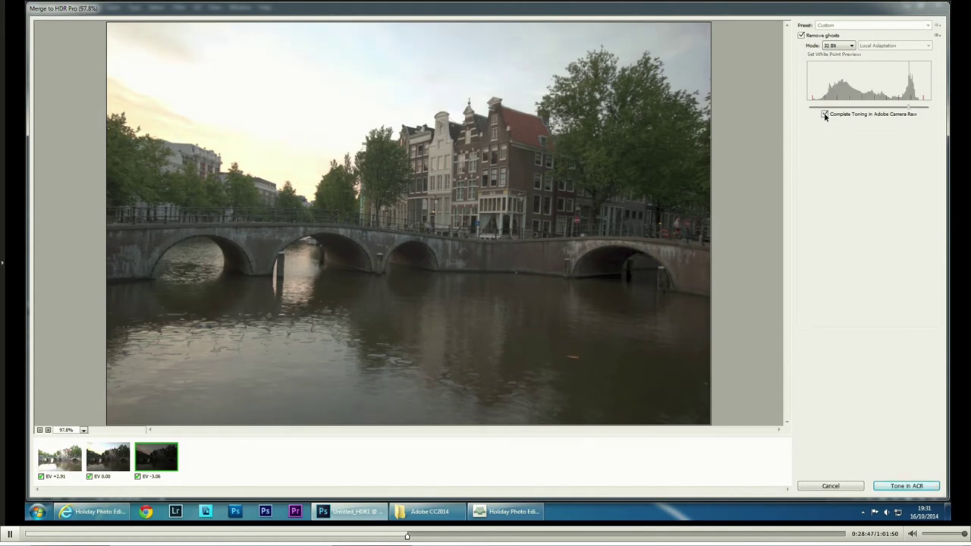
pyautogui.click(891, 487)
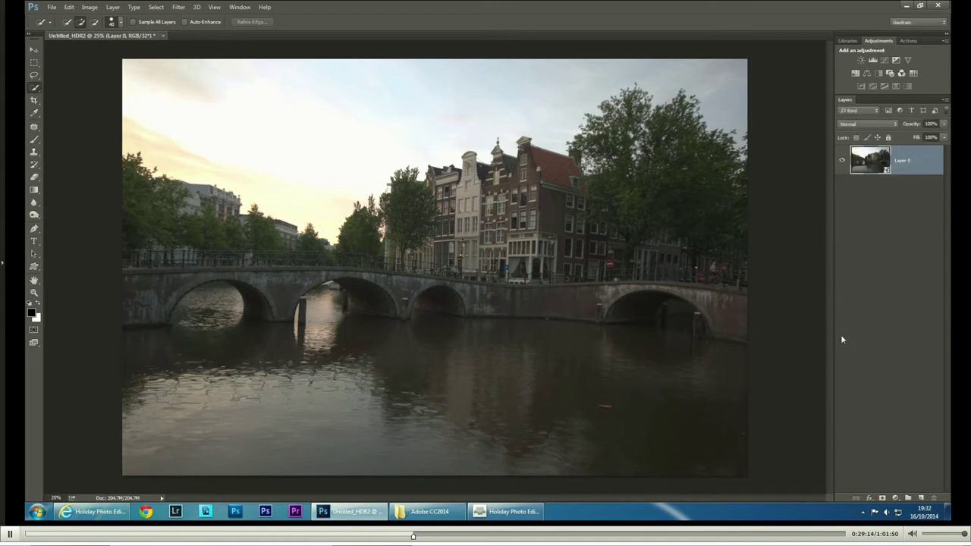
# Step: Open the Camera Raw Filter on Untitled_HDR2 with Shift+Ctrl+A
pyautogui.hotkey('ctrl', 'shift', 'a')
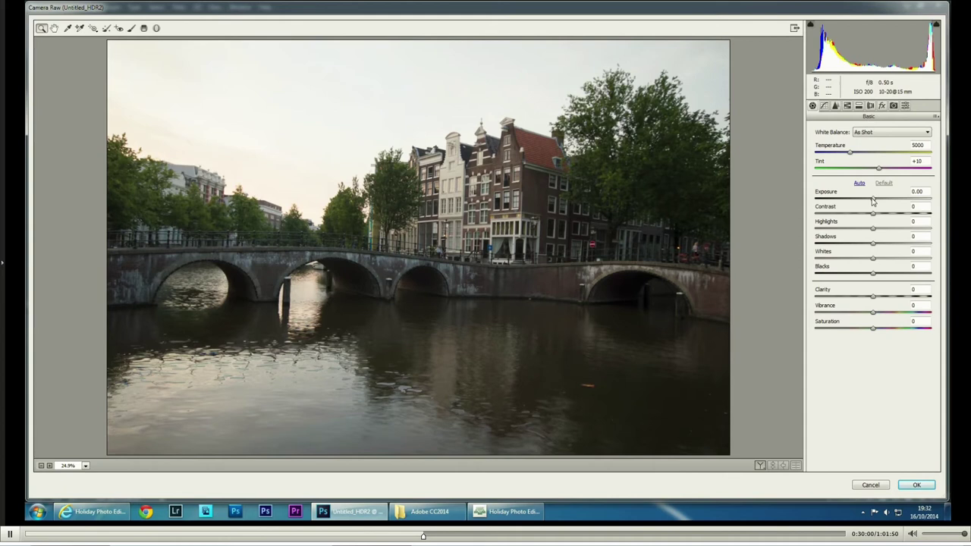
# Step: Nudge the Basic panel Exposure slider down slightly, in two small adjustments
pyautogui.moveTo(872, 200)
pyautogui.mouseDown()
pyautogui.moveTo(821, 210)
pyautogui.moveTo(813, 200)
pyautogui.moveTo(926, 203)
pyautogui.moveTo(873, 200)
pyautogui.mouseUp()
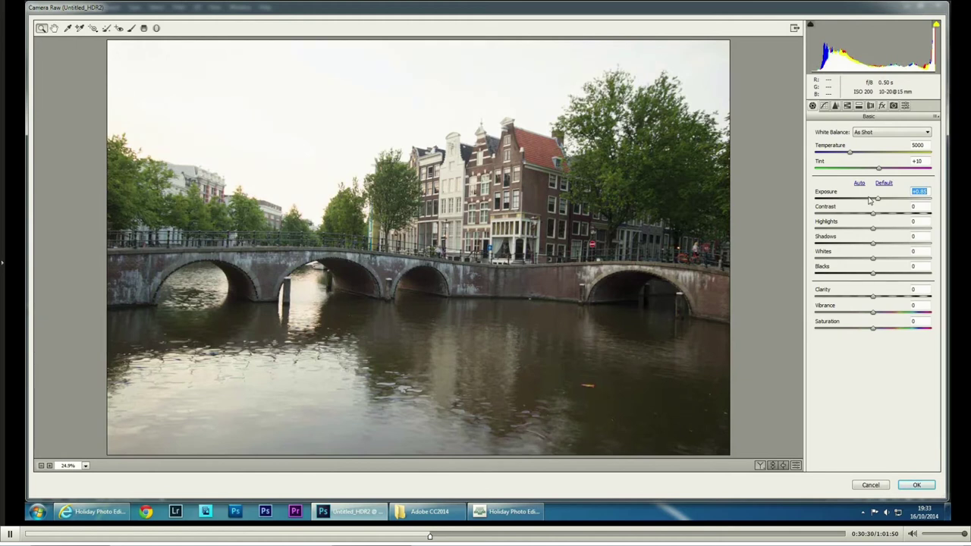
pyautogui.moveTo(877, 198)
pyautogui.mouseDown()
pyautogui.moveTo(857, 206)
pyautogui.moveTo(832, 196)
pyautogui.moveTo(872, 201)
pyautogui.mouseUp()
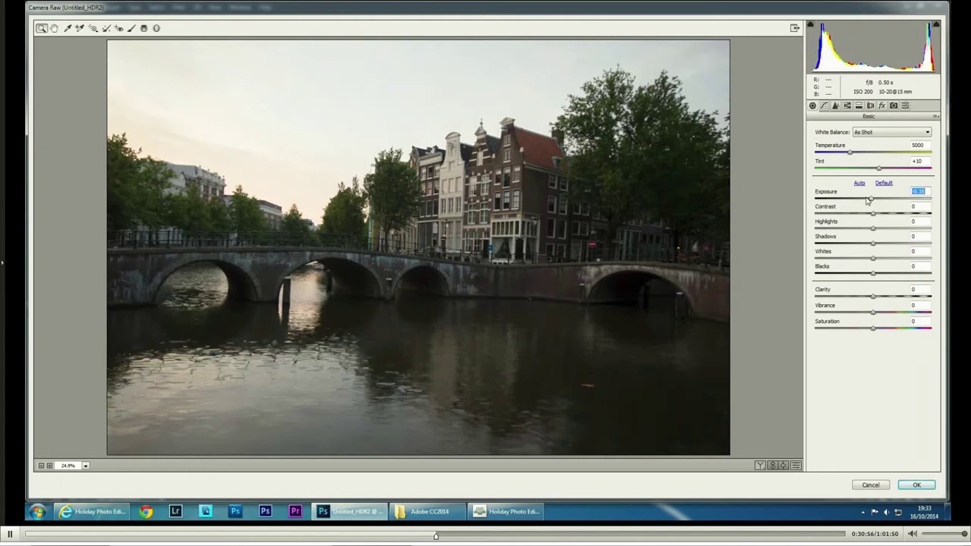
# Step: Warm the white balance to Temperature 5600 and Tint +24
pyautogui.click(854, 153)
pyautogui.moveTo(854, 153); pyautogui.dragTo(857, 154)
pyautogui.click(887, 169)
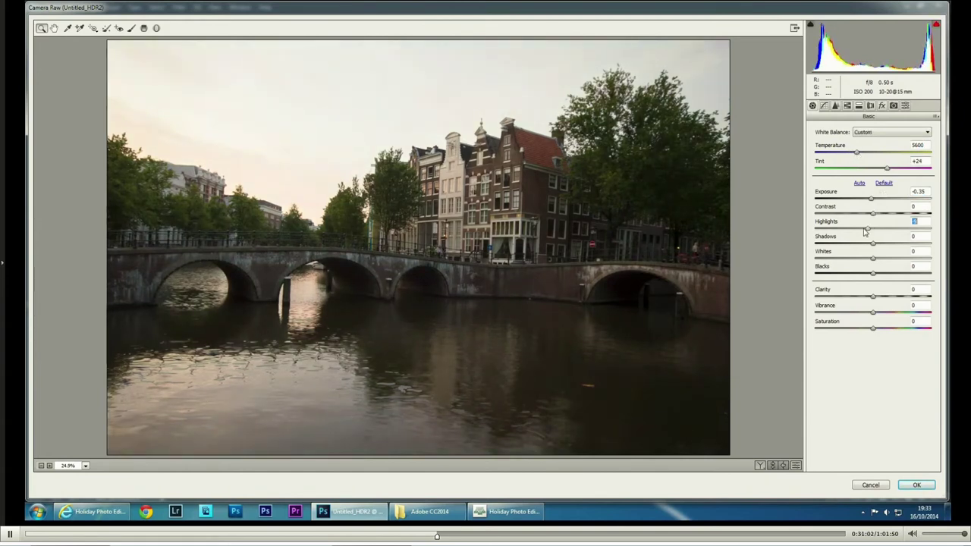
# Step: Set Highlights -99, Exposure -0.90, Shadows +72, Contrast +25 and raise Clarity
pyautogui.moveTo(872, 228); pyautogui.dragTo(816, 230)
pyautogui.moveTo(871, 200); pyautogui.dragTo(867, 199)
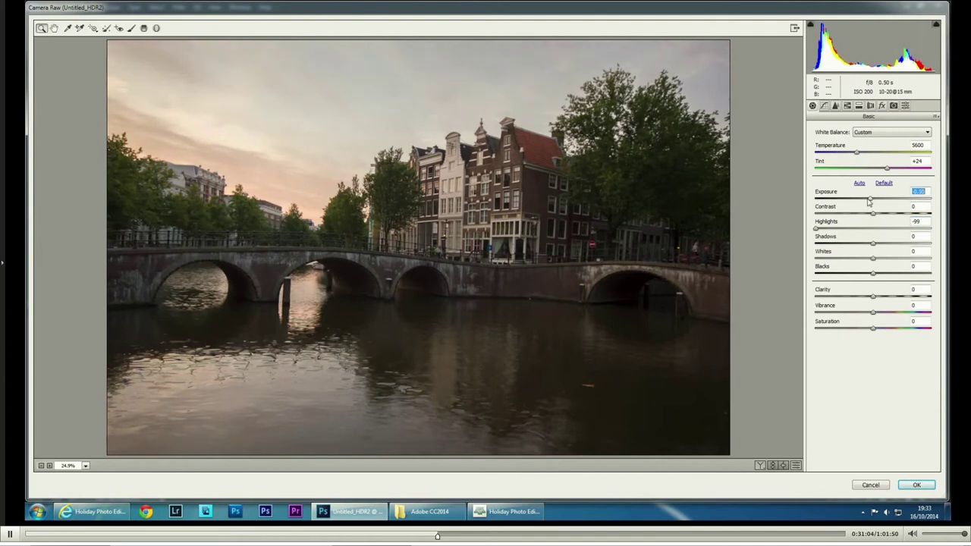
pyautogui.click(875, 243)
pyautogui.moveTo(876, 245); pyautogui.dragTo(916, 247)
pyautogui.moveTo(881, 217); pyautogui.dragTo(886, 218)
pyautogui.click(877, 298)
pyautogui.moveTo(879, 301); pyautogui.dragTo(891, 301)
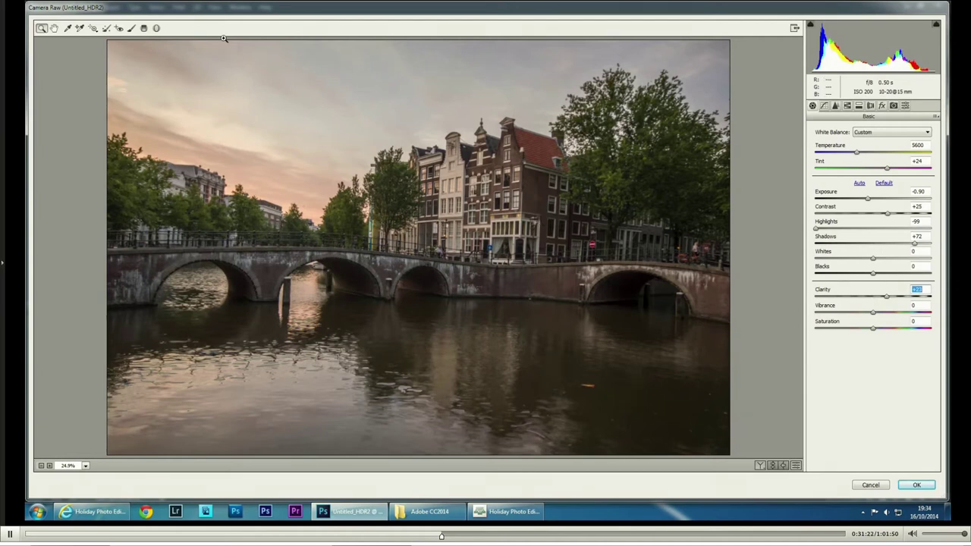
pyautogui.click(143, 28)
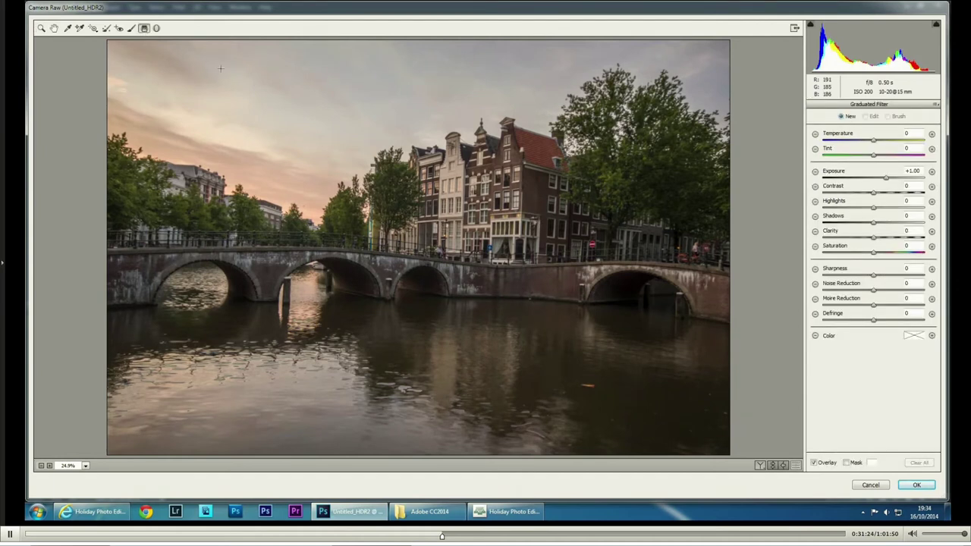
# Step: Drag a -1.00 Exposure, +25 Saturation graduated filter down over the sky
pyautogui.click(814, 174)
pyautogui.moveTo(323, 63); pyautogui.dragTo(331, 155)
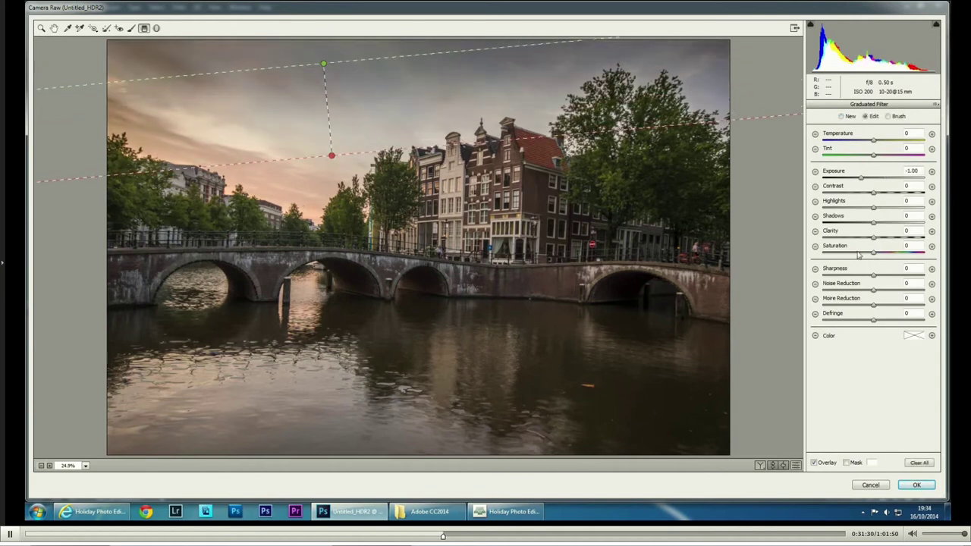
pyautogui.moveTo(873, 253); pyautogui.dragTo(886, 255)
# Step: Paint +1.00 Exposure over the bridge and buildings with the Adjustment Brush
pyautogui.click(131, 28)
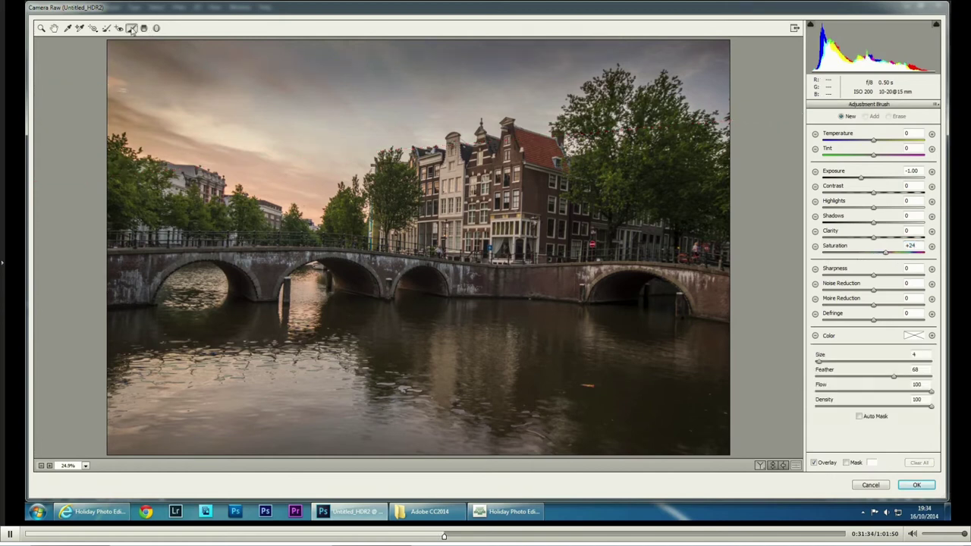
pyautogui.click(932, 172)
pyautogui.click(932, 172)
pyautogui.press(']')
pyautogui.press(']')
pyautogui.press(']')
pyautogui.press(']')
pyautogui.moveTo(652, 235)
pyautogui.mouseDown()
pyautogui.moveTo(531, 220)
pyautogui.moveTo(409, 228)
pyautogui.moveTo(341, 250)
pyautogui.moveTo(197, 250)
pyautogui.moveTo(288, 204)
pyautogui.moveTo(607, 145)
pyautogui.moveTo(682, 152)
pyautogui.moveTo(698, 281)
pyautogui.moveTo(644, 226)
pyautogui.mouseUp()
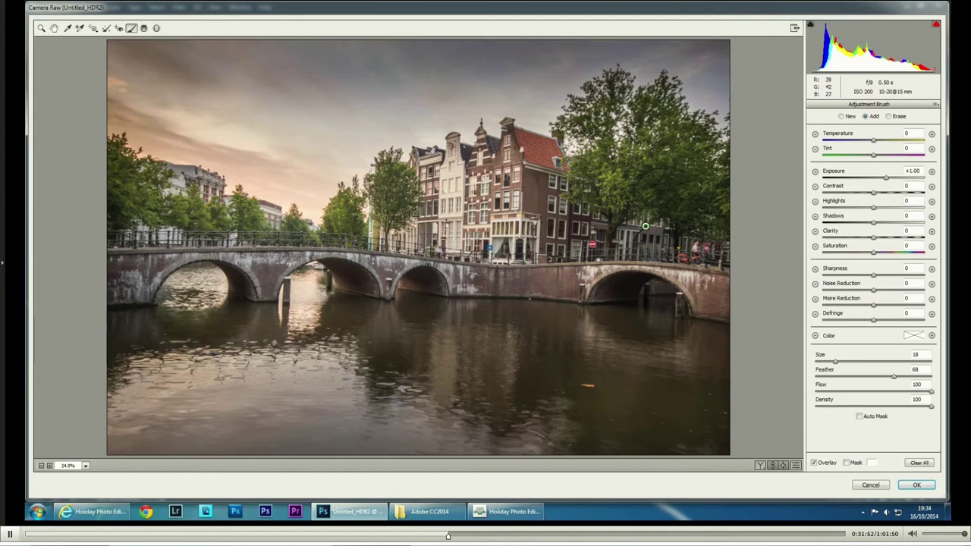
pyautogui.click(41, 28)
pyautogui.doubleClick(41, 29)
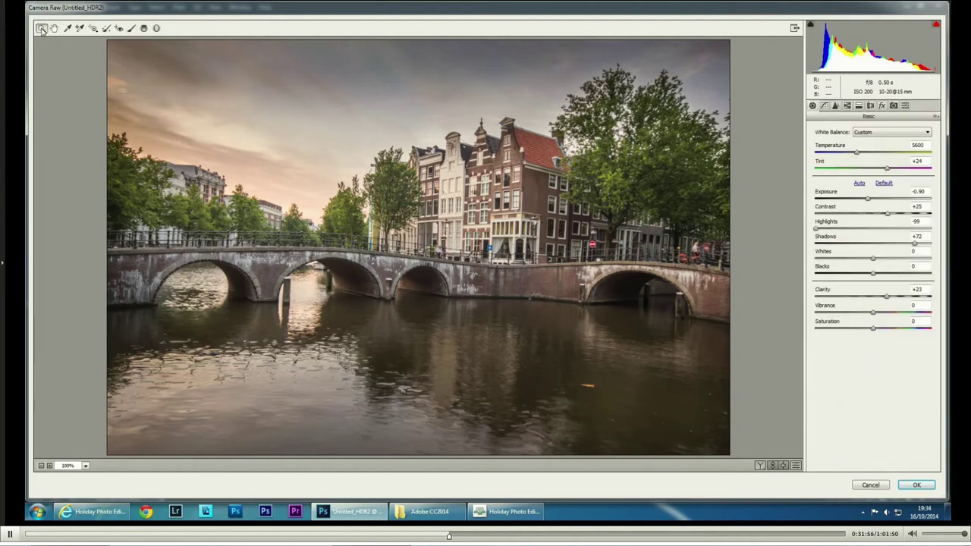
pyautogui.click(54, 28)
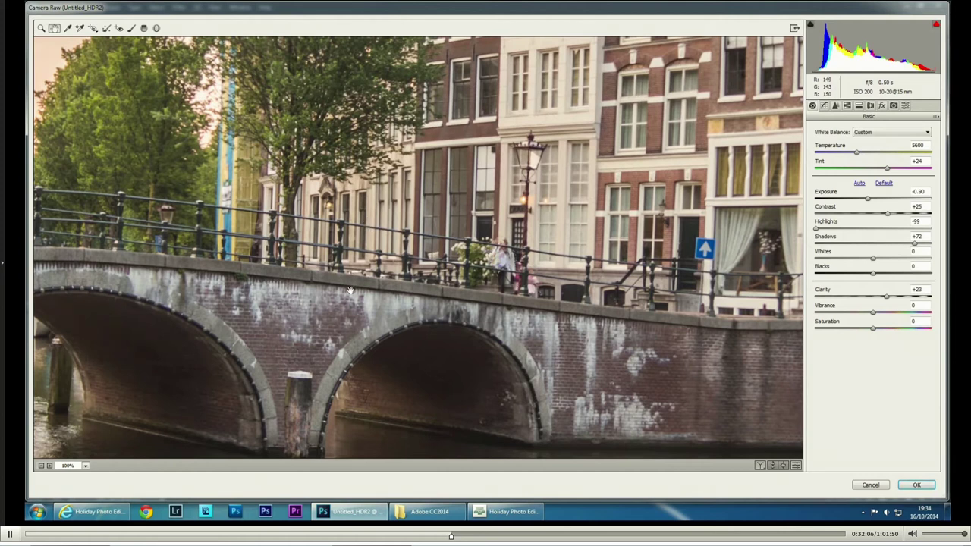
# Step: Pan the 100% Camera Raw preview to bring the tall canal houses into view
pyautogui.moveTo(231, 159); pyautogui.dragTo(245, 407)
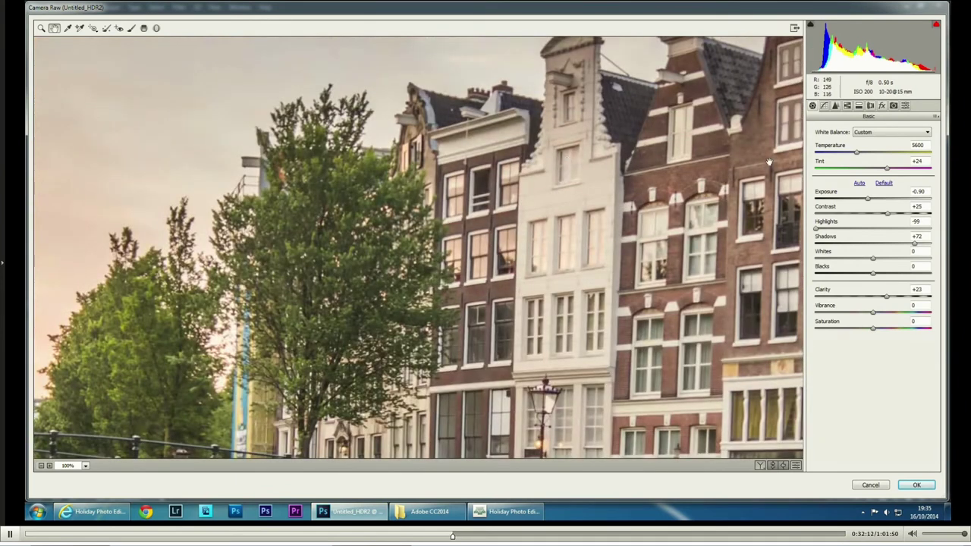
# Step: Enable Remove Chromatic Aberration under Lens Corrections' Color tab, then fit the canal scene to view
pyautogui.click(870, 106)
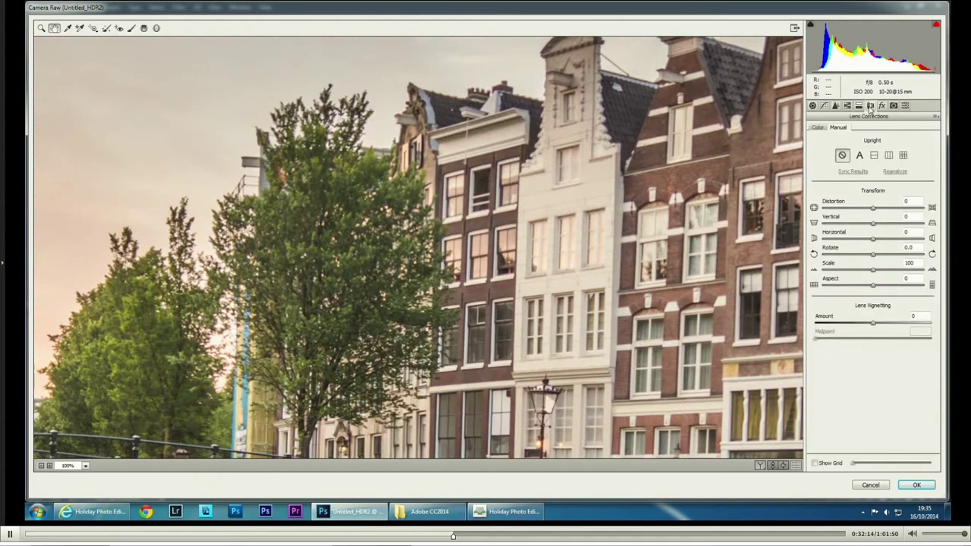
pyautogui.click(818, 128)
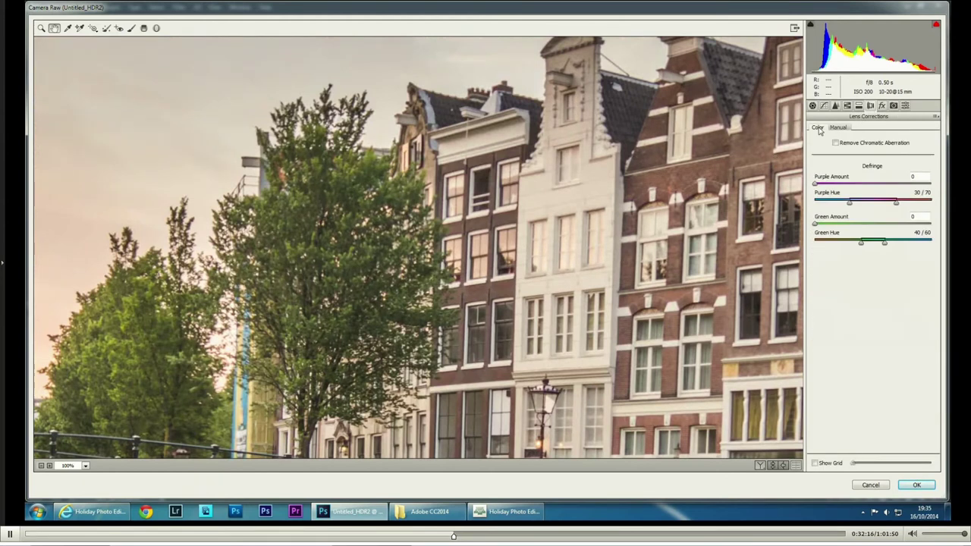
pyautogui.click(837, 143)
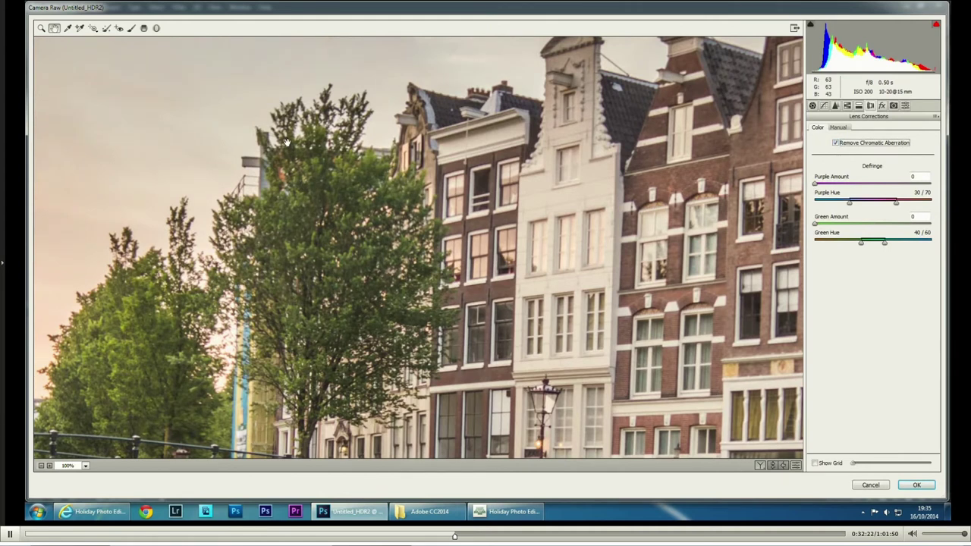
pyautogui.doubleClick(54, 29)
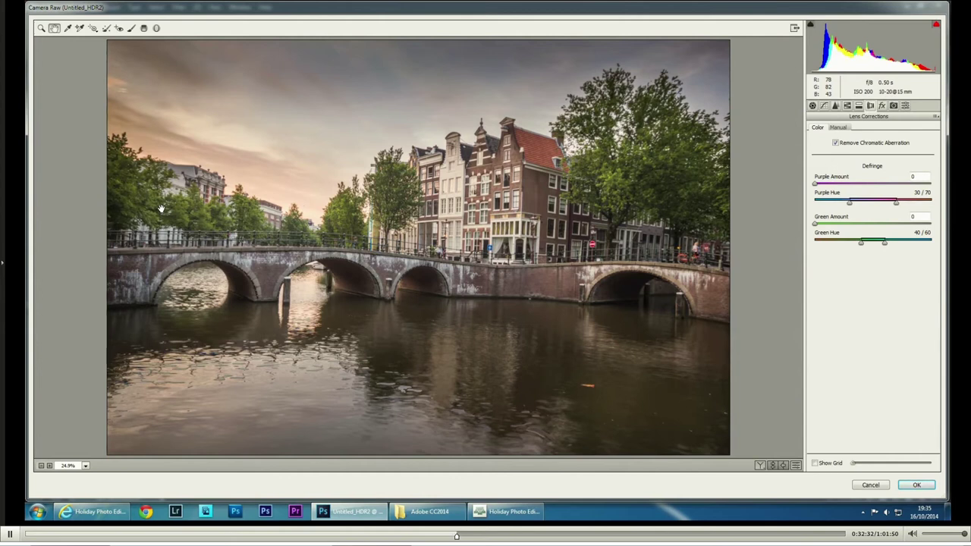
# Step: Cancel the Camera Raw edits, close the canal document unsaved, and open IMG_0876.jpg
pyautogui.click(872, 486)
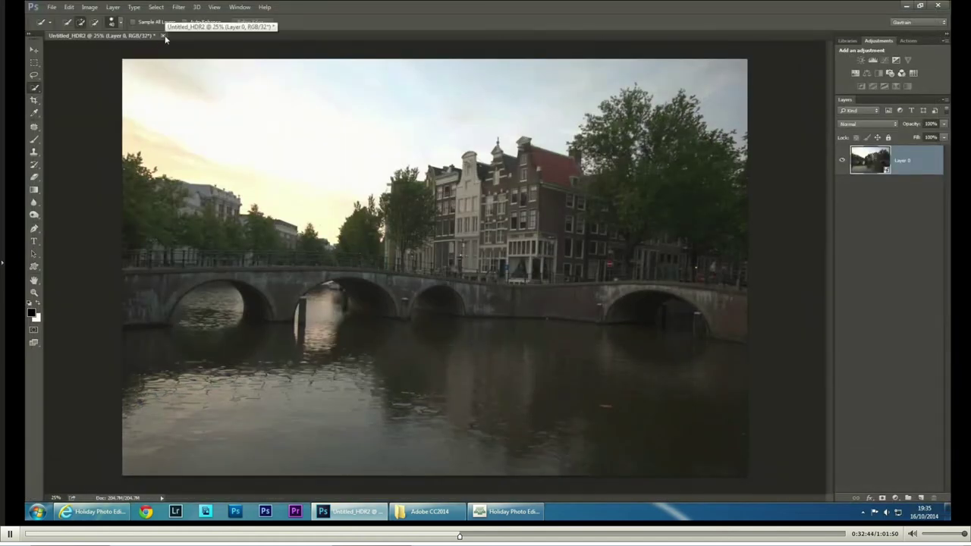
pyautogui.click(164, 37)
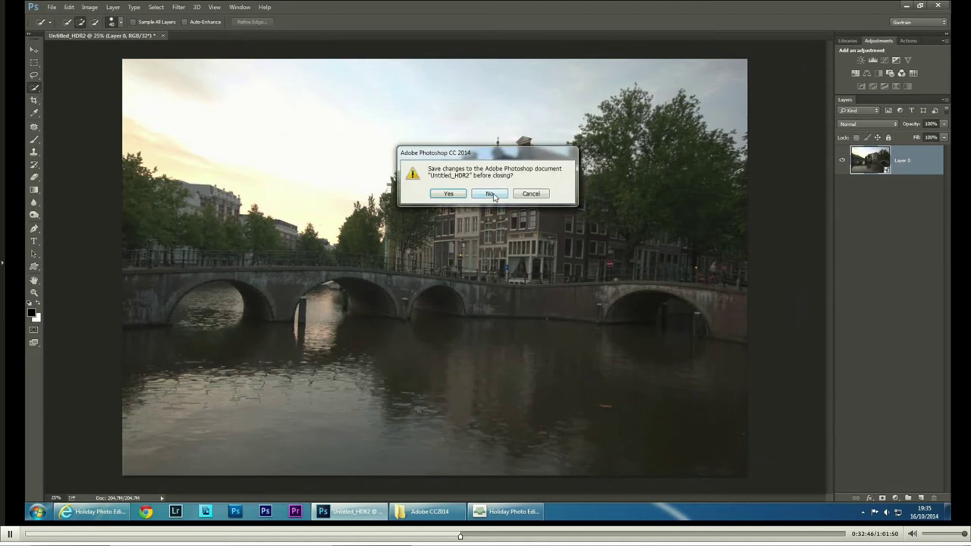
pyautogui.click(489, 193)
pyautogui.click(427, 511)
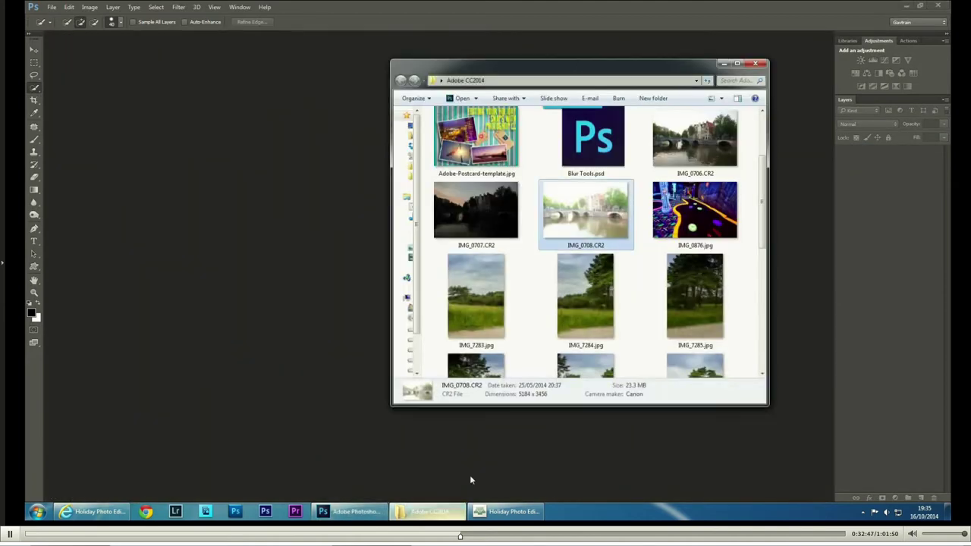
pyautogui.doubleClick(695, 207)
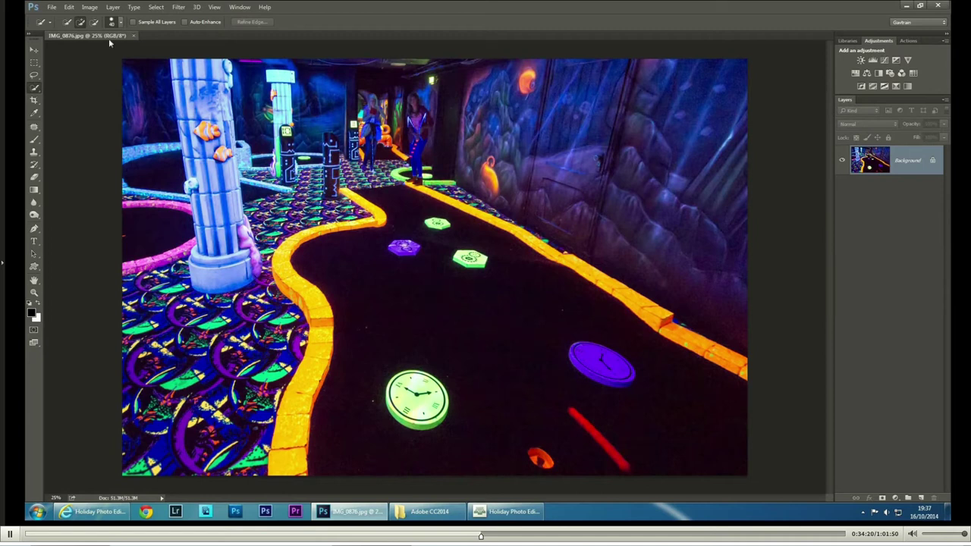
pyautogui.click(51, 9)
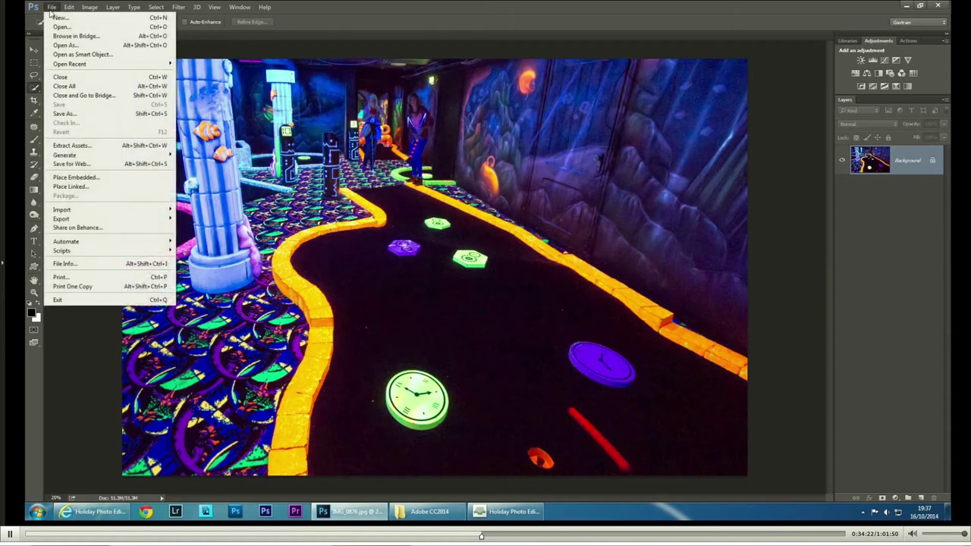
pyautogui.click(94, 229)
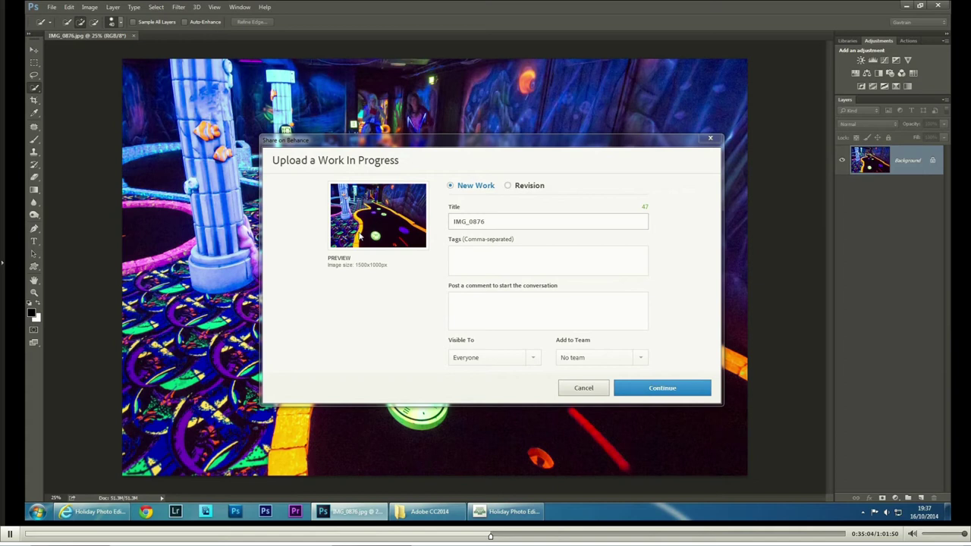
pyautogui.click(582, 392)
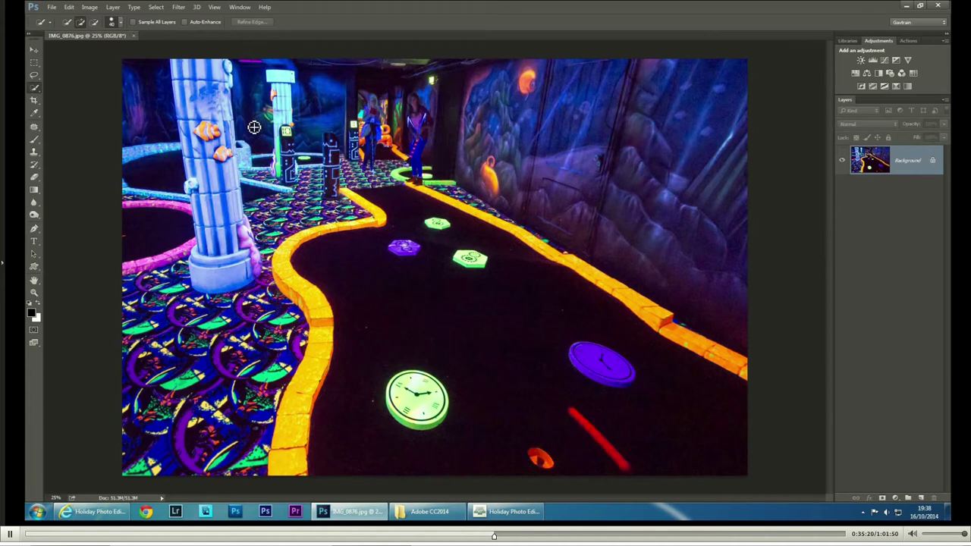
# Step: Save the photo as Glow golf.jpg in Creative Cloud Files with default JPEG options
pyautogui.click(52, 8)
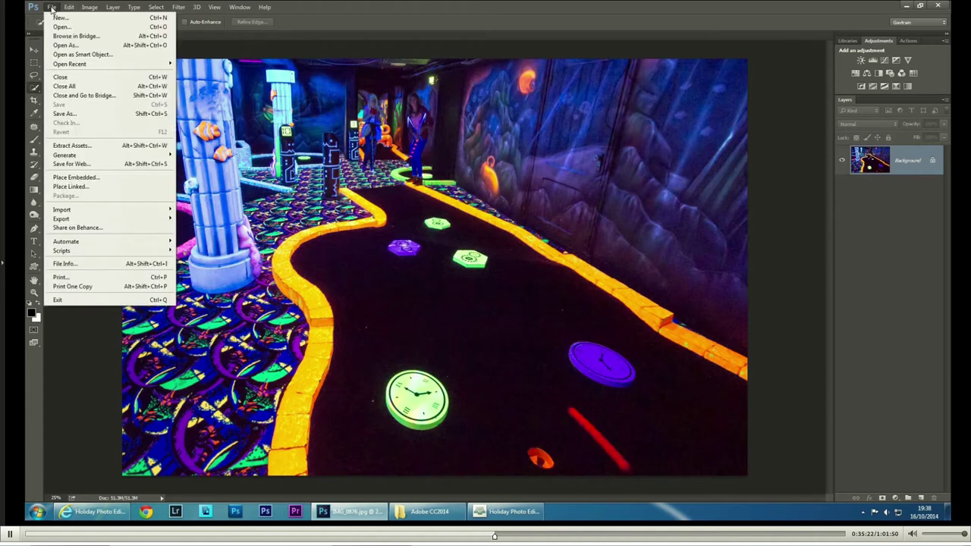
pyautogui.click(76, 113)
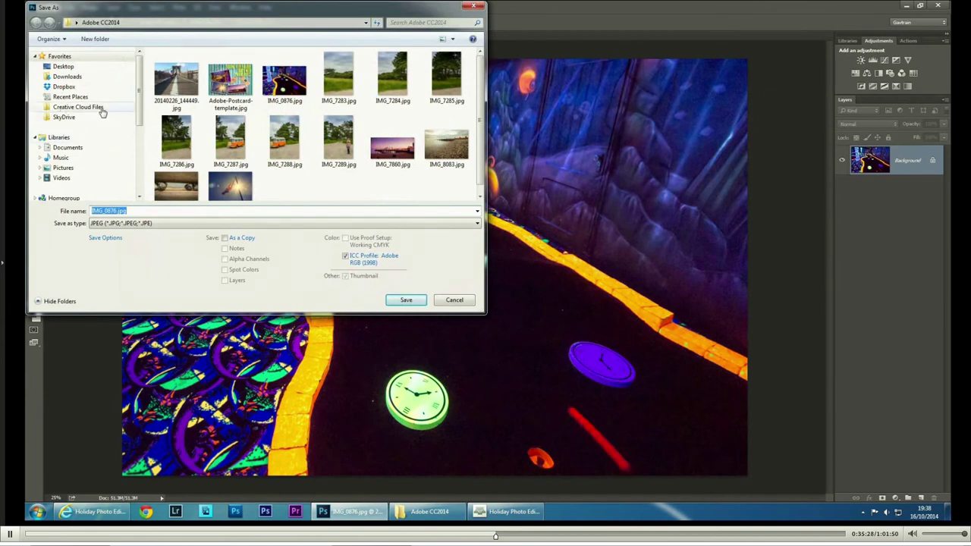
pyautogui.click(99, 108)
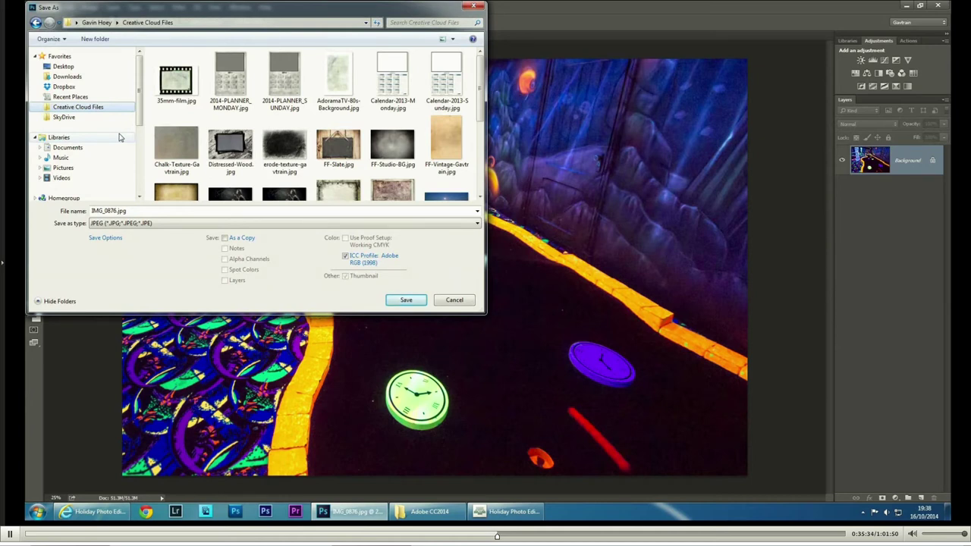
pyautogui.moveTo(137, 211); pyautogui.dragTo(90, 212)
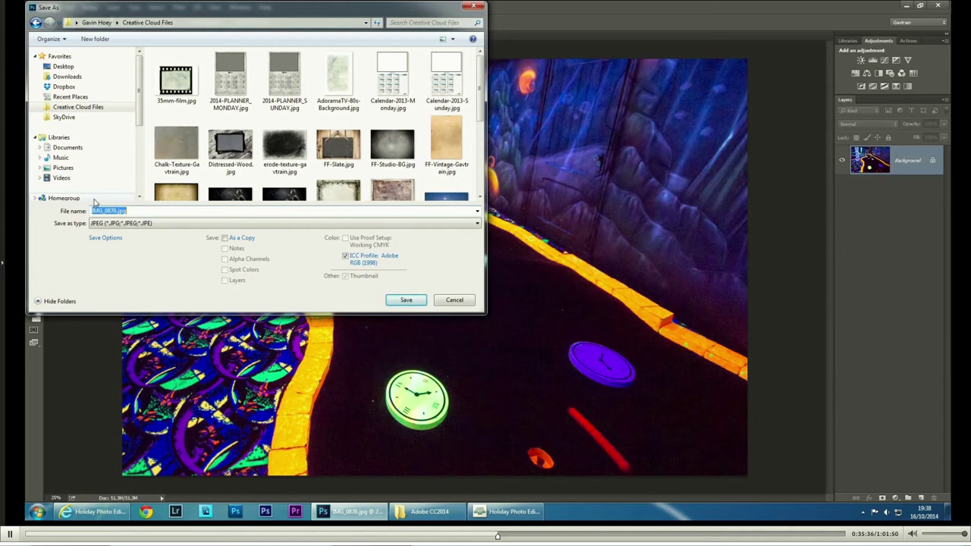
pyautogui.write('Glow golf')
pyautogui.click(407, 300)
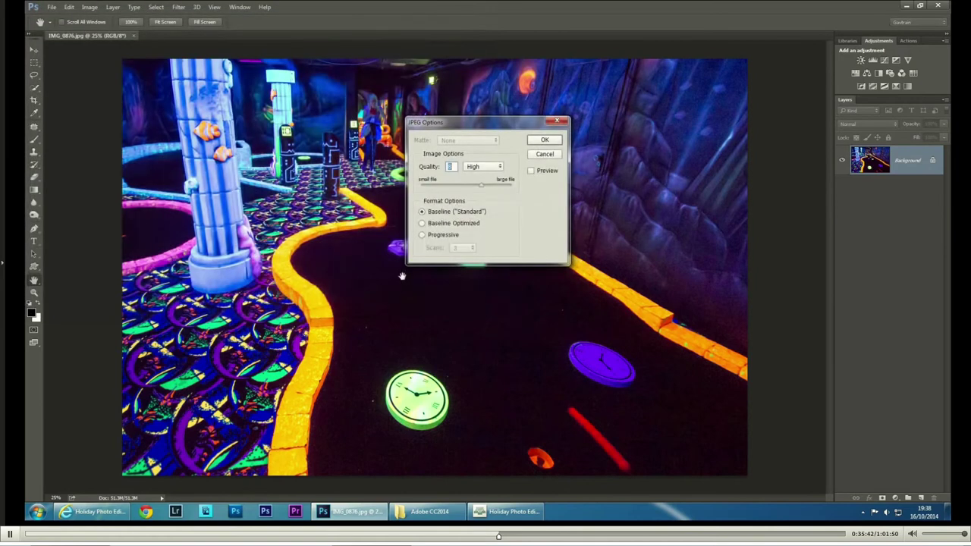
pyautogui.click(538, 140)
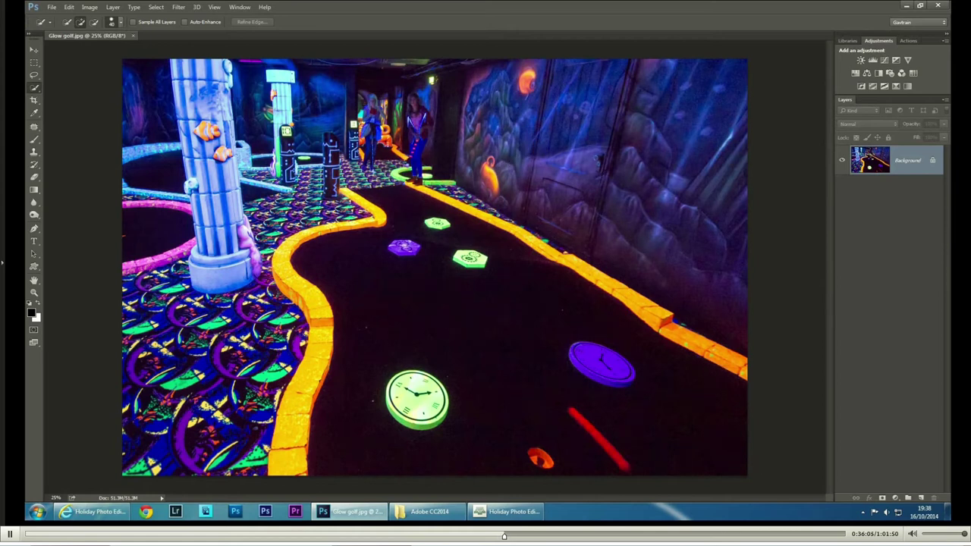
# Step: Launch Creative Cloud from the system tray and view the synced files on the web
pyautogui.click(862, 512)
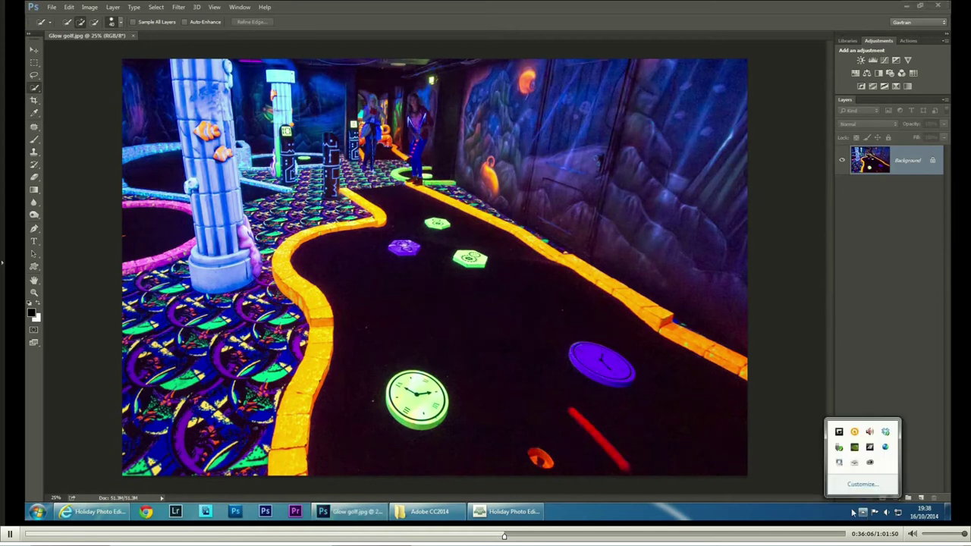
pyautogui.click(869, 462)
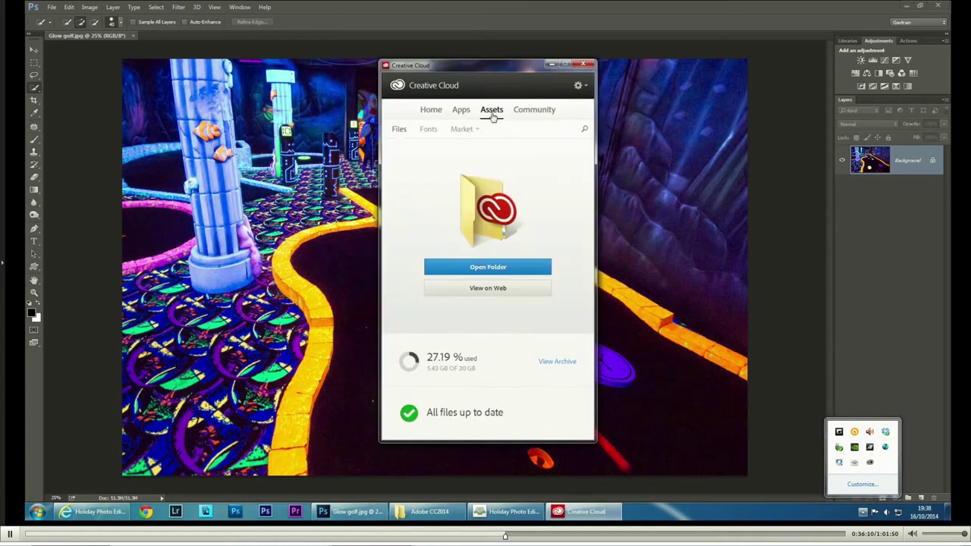
pyautogui.click(475, 289)
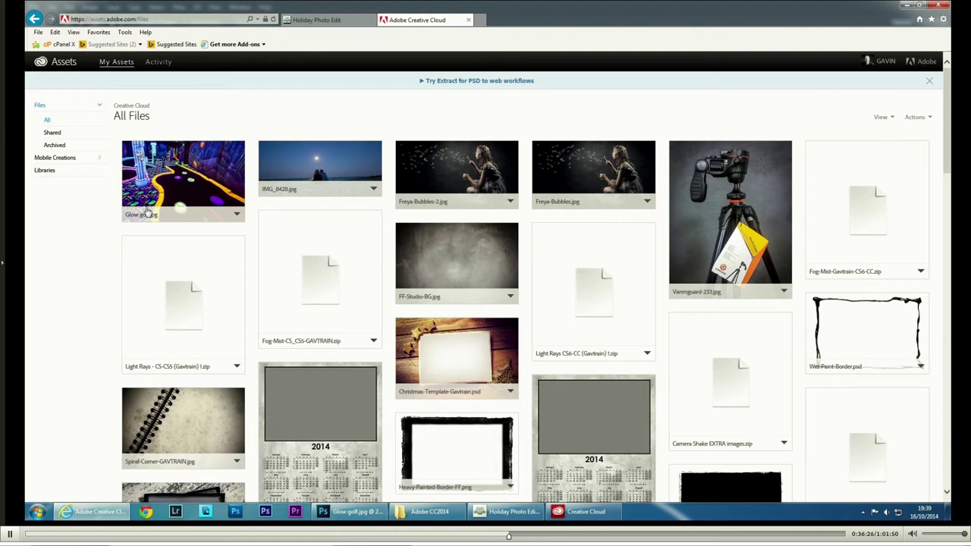
# Step: Create a public link for Glow golf.jpg with file download allowed, then close the sharing dialog
pyautogui.click(237, 217)
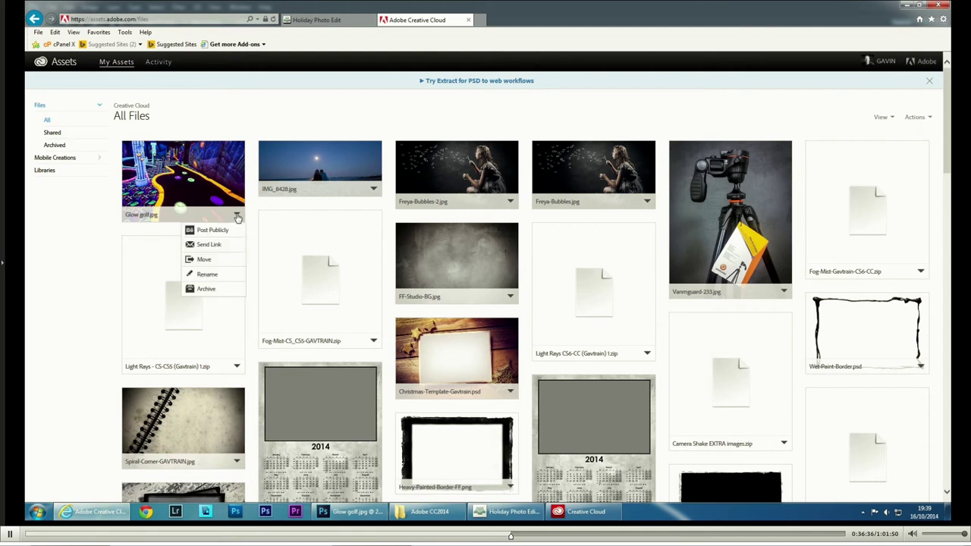
pyautogui.click(214, 247)
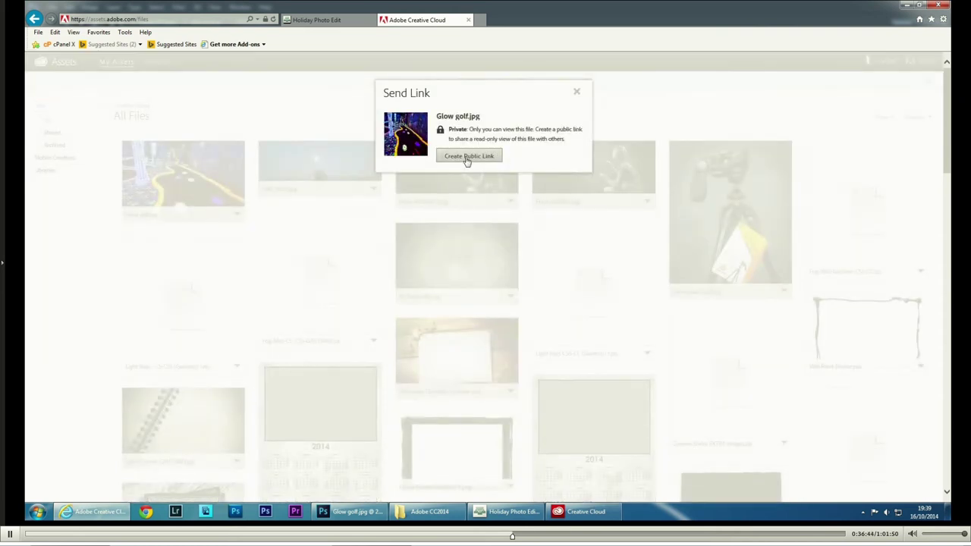
pyautogui.click(488, 157)
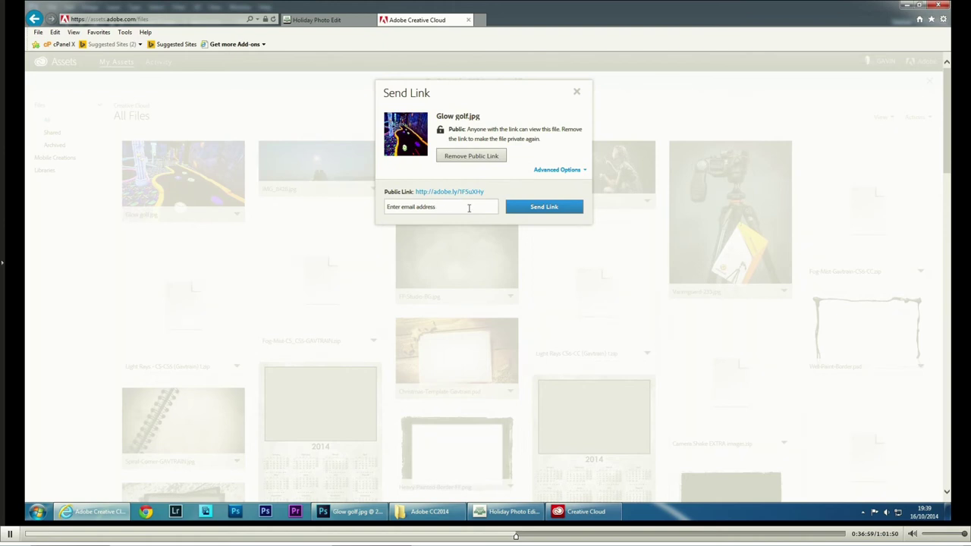
pyautogui.click(557, 170)
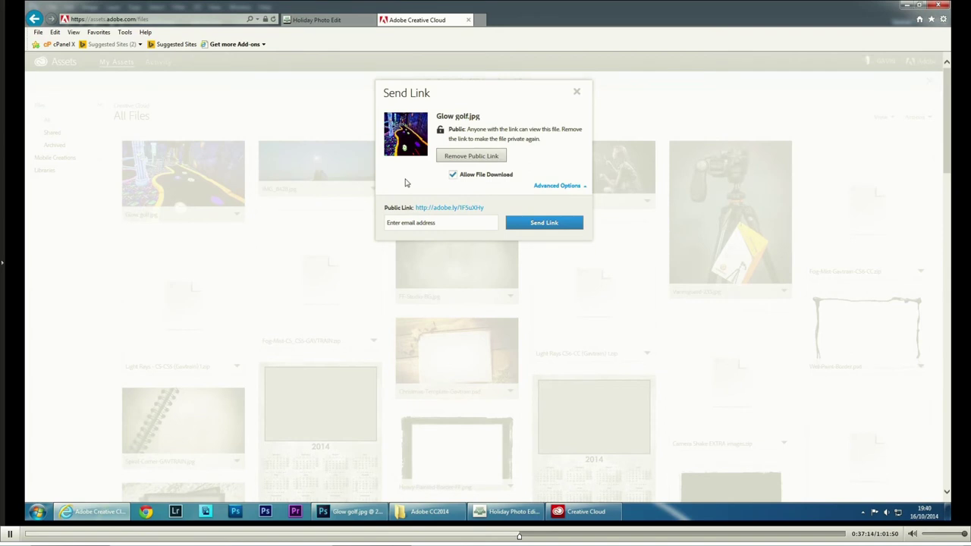
pyautogui.click(576, 92)
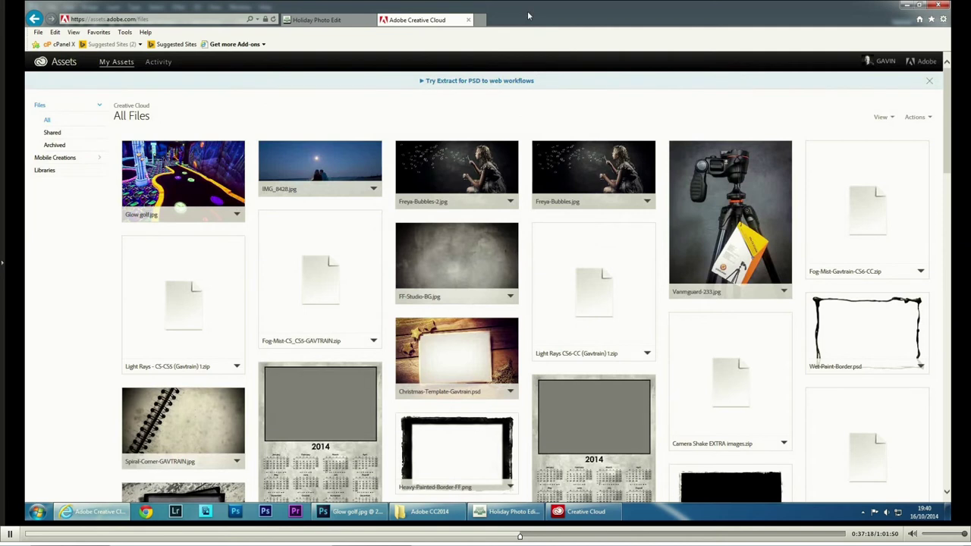
# Step: Close the Creative Cloud Assets browser tab and the Glow golf.jpg document in Photoshop
pyautogui.click(467, 20)
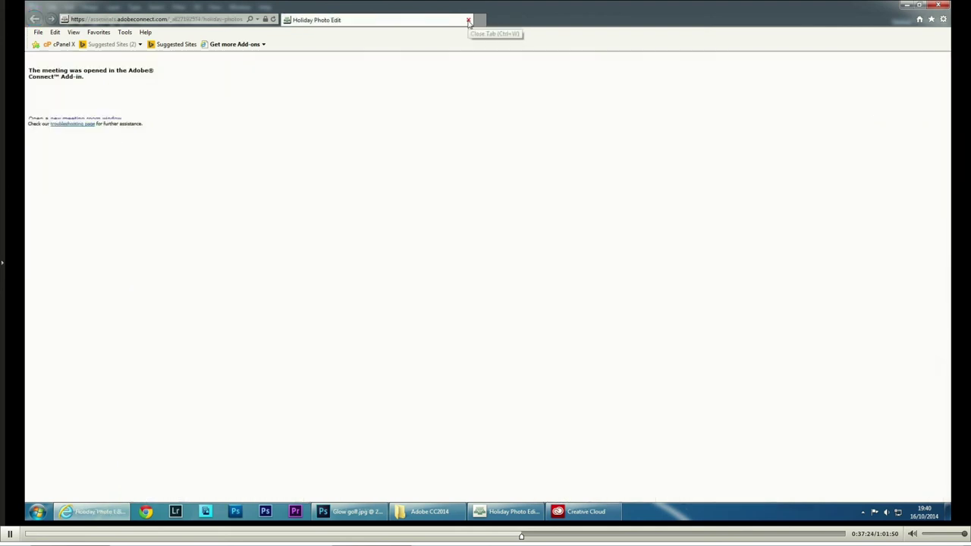
pyautogui.click(373, 511)
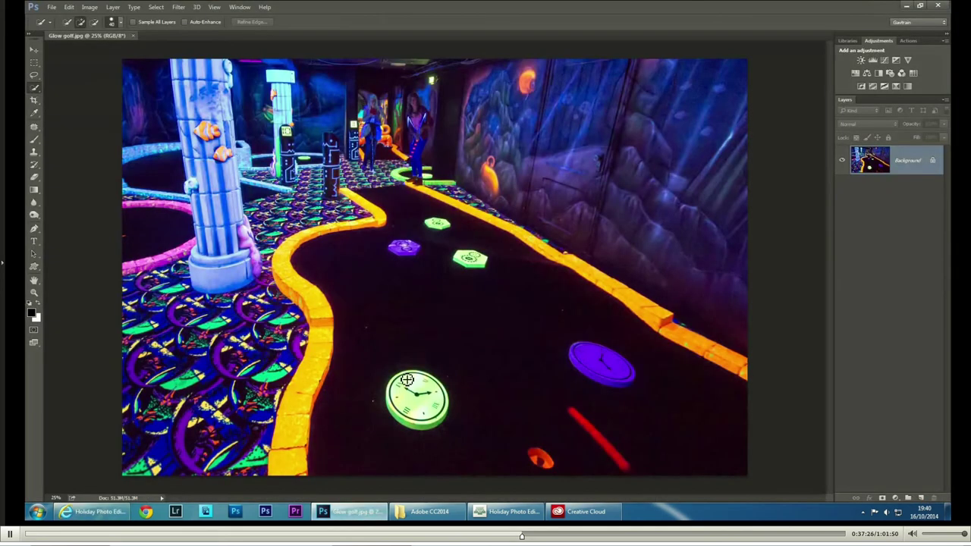
pyautogui.click(134, 36)
# Step: Select IMG_7283 through IMG_7289 in the Adobe CC2014 folder and drag them into Photoshop
pyautogui.click(427, 511)
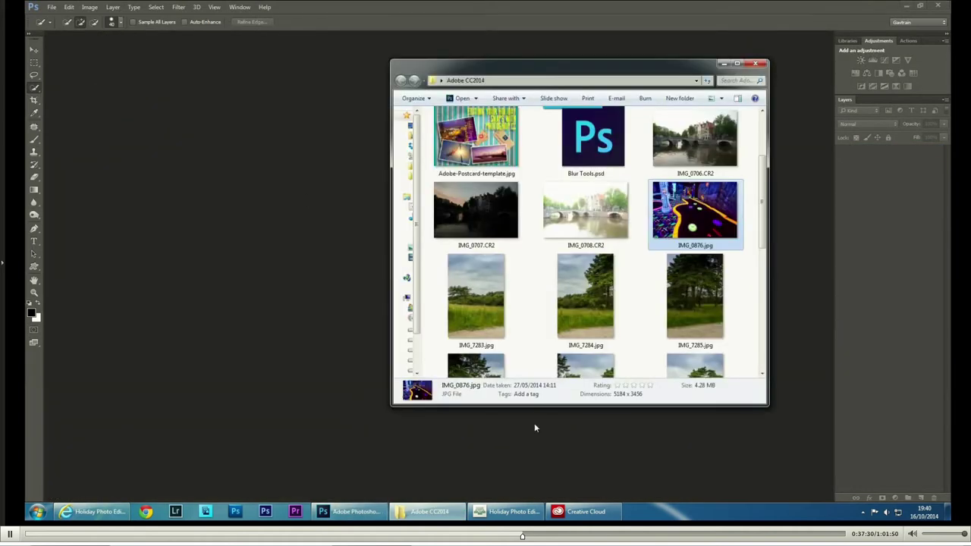
pyautogui.scroll(-3, 712, 228)
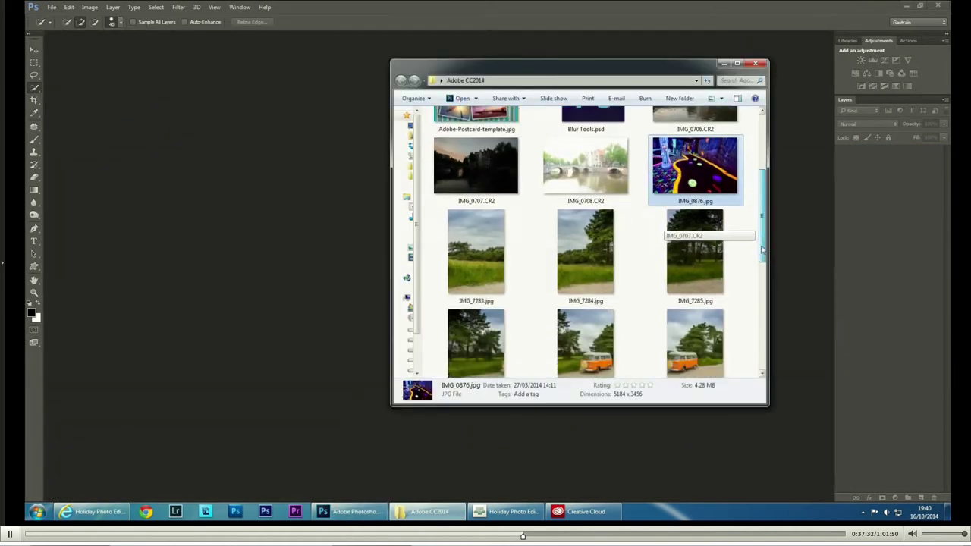
pyautogui.click(488, 196)
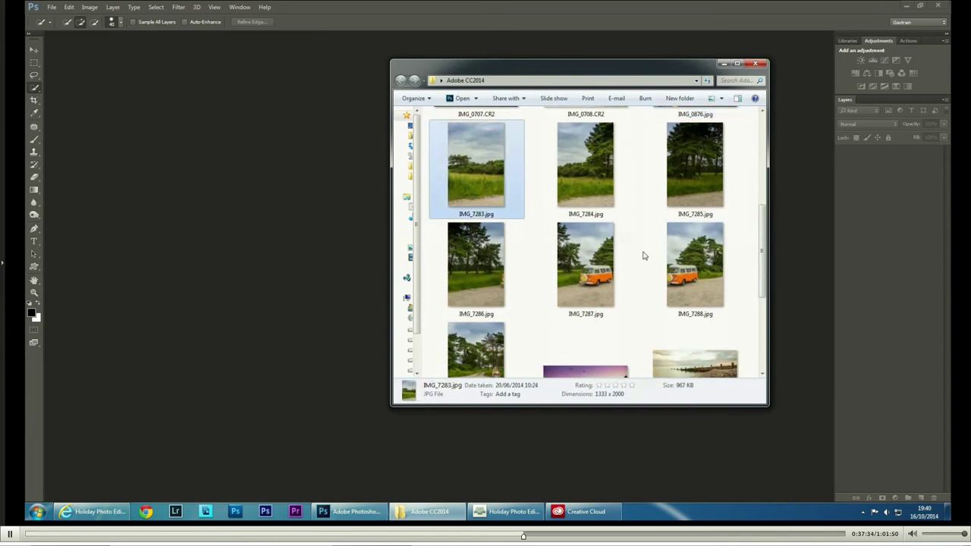
pyautogui.keyDown('shift'); pyautogui.click(485, 349); pyautogui.keyUp('shift')
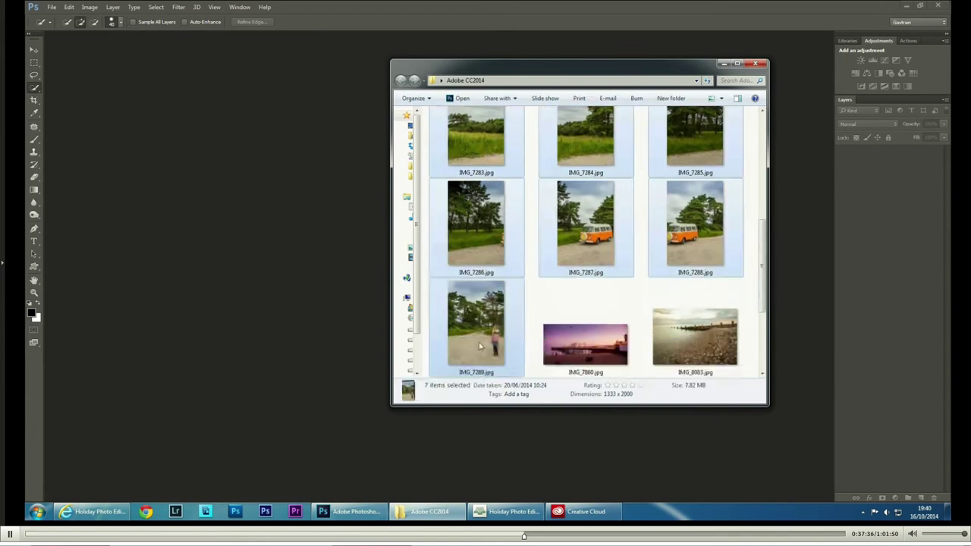
pyautogui.moveTo(482, 157); pyautogui.dragTo(258, 175)
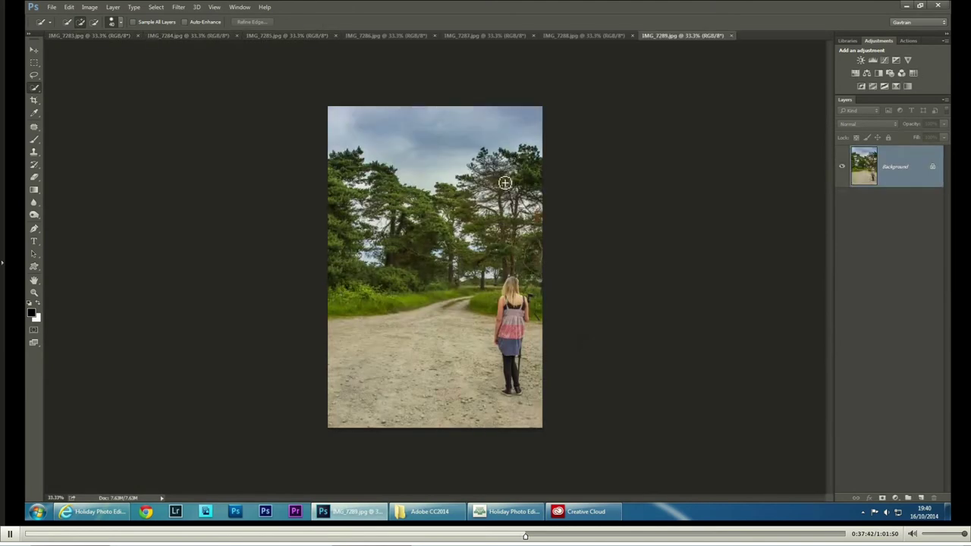
# Step: Show the IMG_7287.jpg camper van photo, briefly check IMG_7286, then return to IMG_7287
pyautogui.click(487, 35)
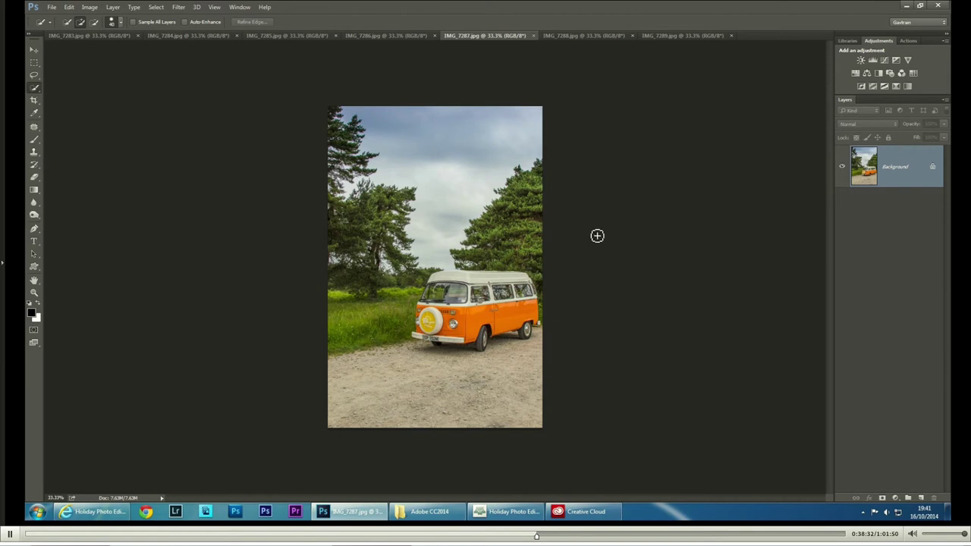
pyautogui.click(411, 36)
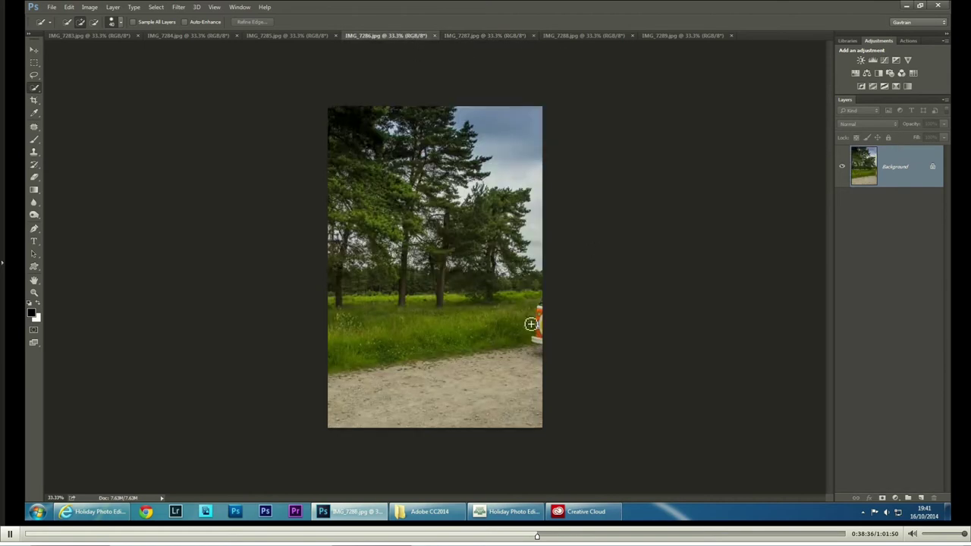
pyautogui.click(484, 38)
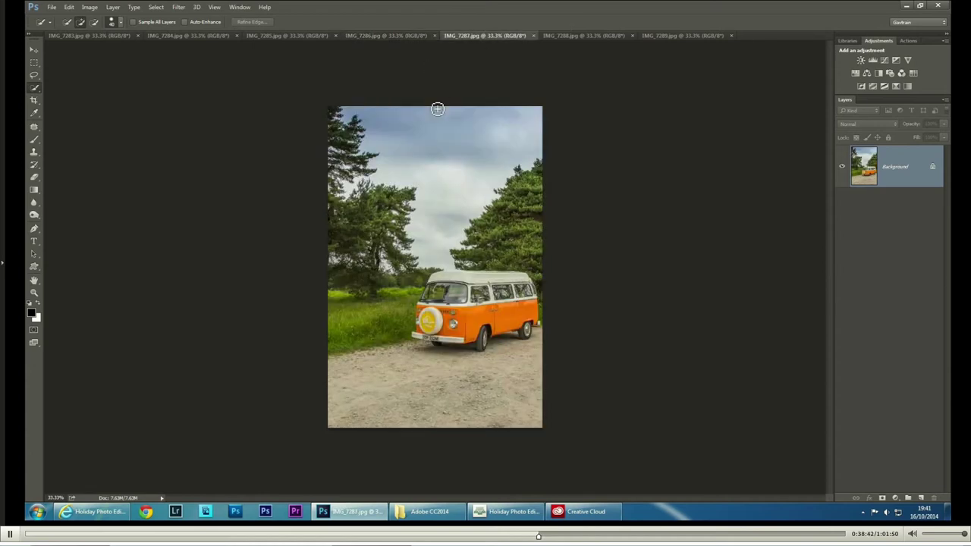
# Step: Run Photomerge with the Cylindrical layout on all open files to build the panorama
pyautogui.click(53, 9)
pyautogui.moveTo(103, 243)
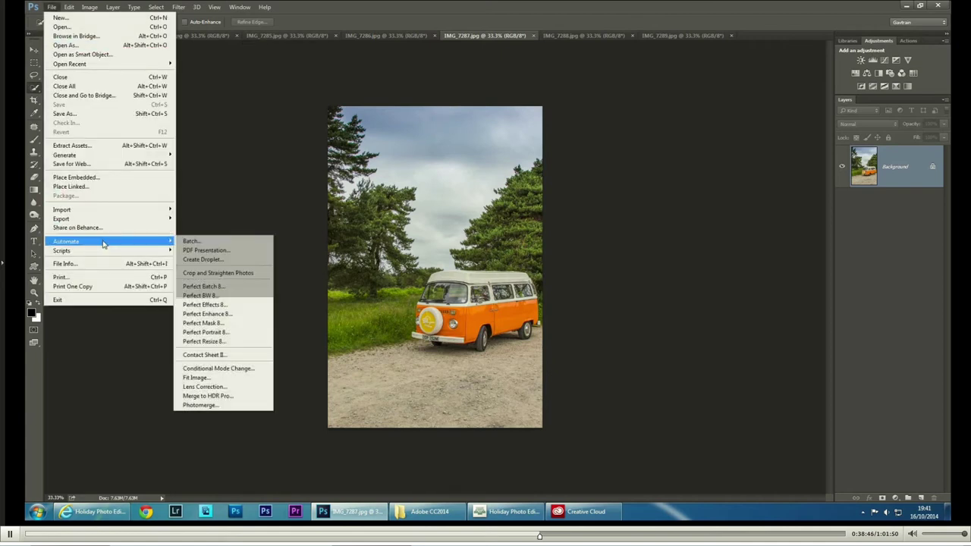
pyautogui.click(201, 405)
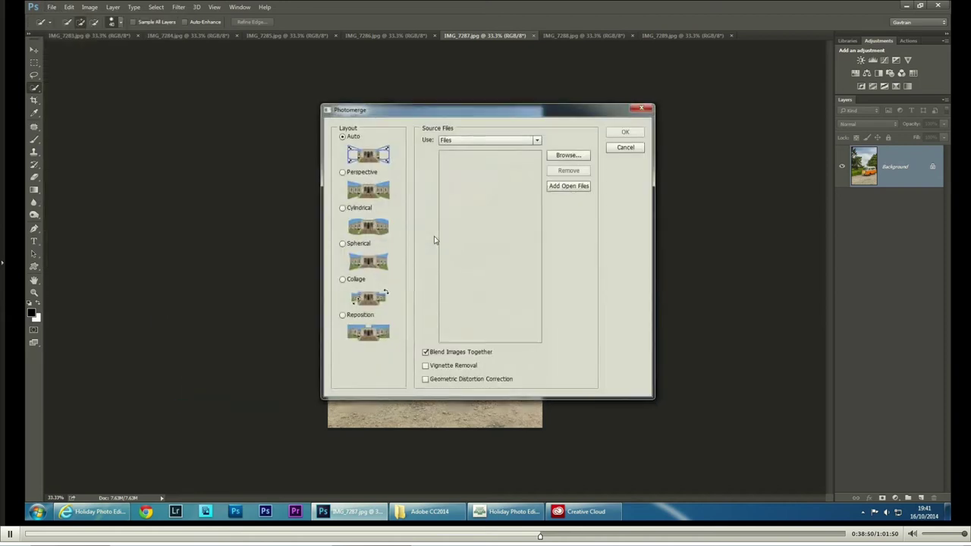
pyautogui.click(358, 211)
pyautogui.click(569, 190)
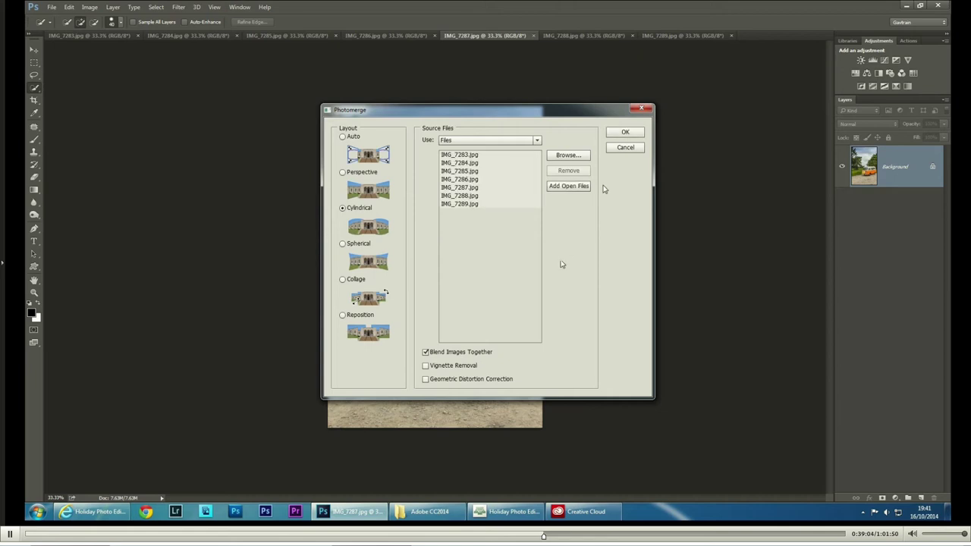
pyautogui.click(625, 132)
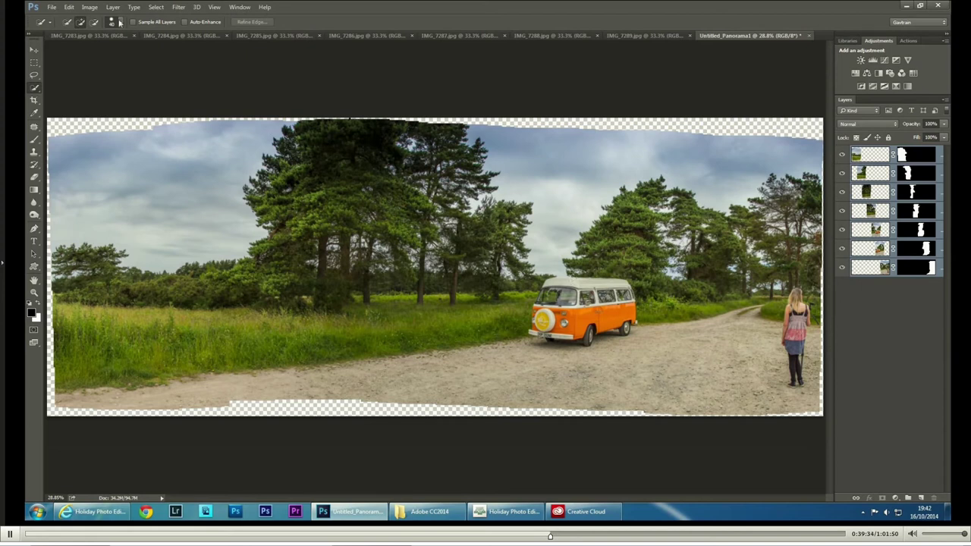
# Step: Merge the panorama layers into one, then Magic Wand-select the transparent border at the corner
pyautogui.click(113, 7)
pyautogui.click(164, 311)
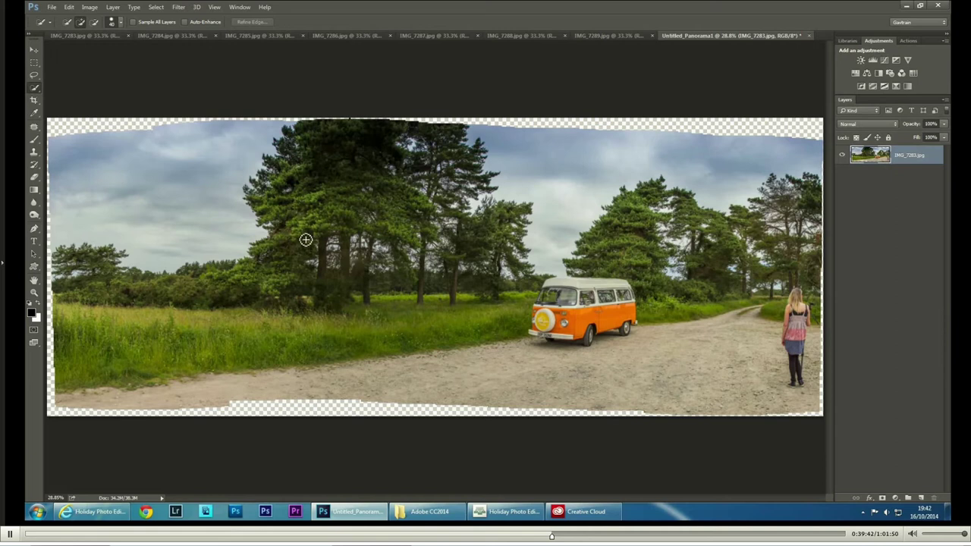
pyautogui.rightClick(37, 89)
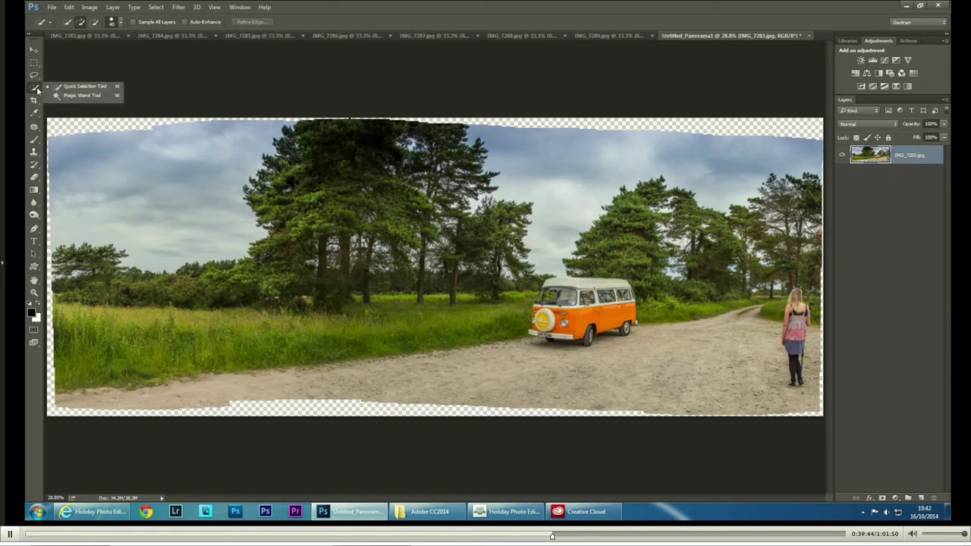
pyautogui.click(66, 97)
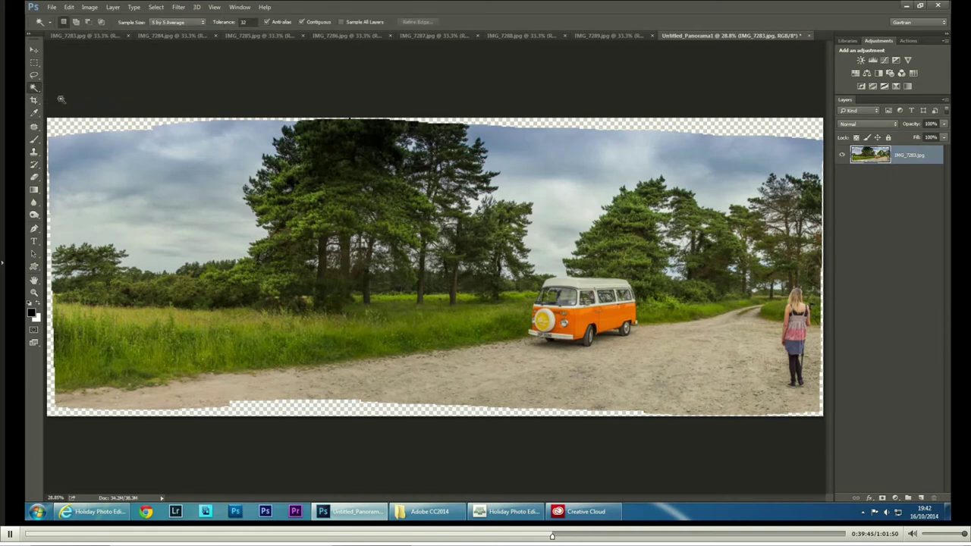
pyautogui.click(101, 126)
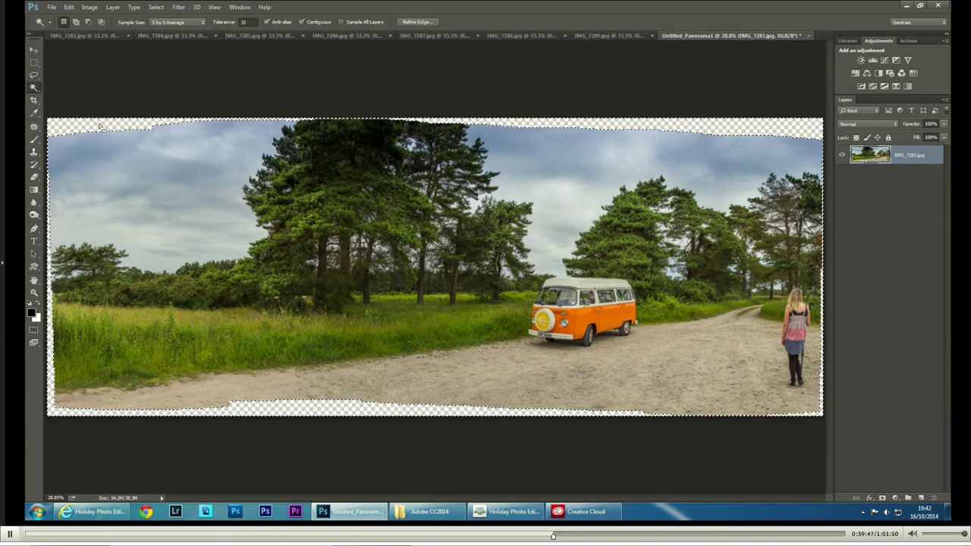
# Step: Fill the selected border gaps using Content-Aware fill at 100% opacity
pyautogui.click(70, 8)
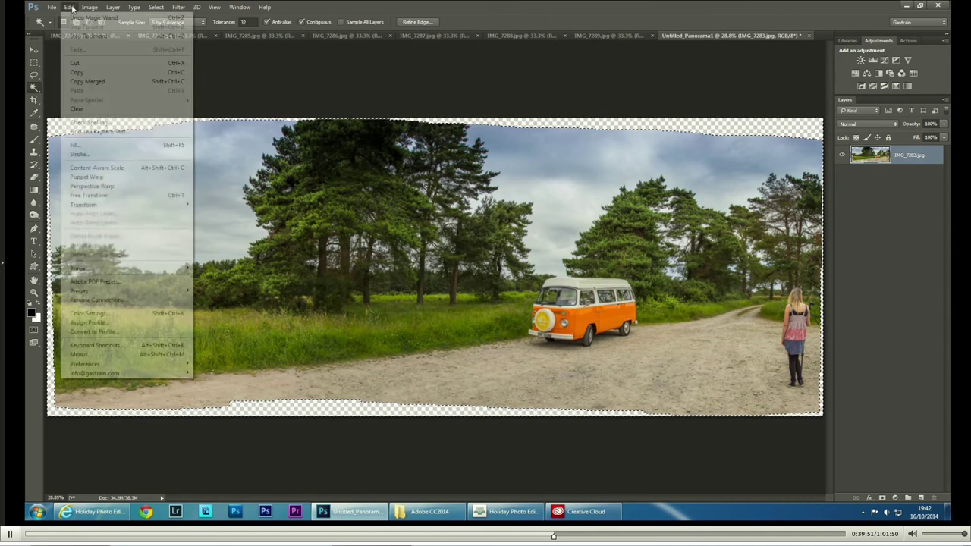
pyautogui.click(93, 145)
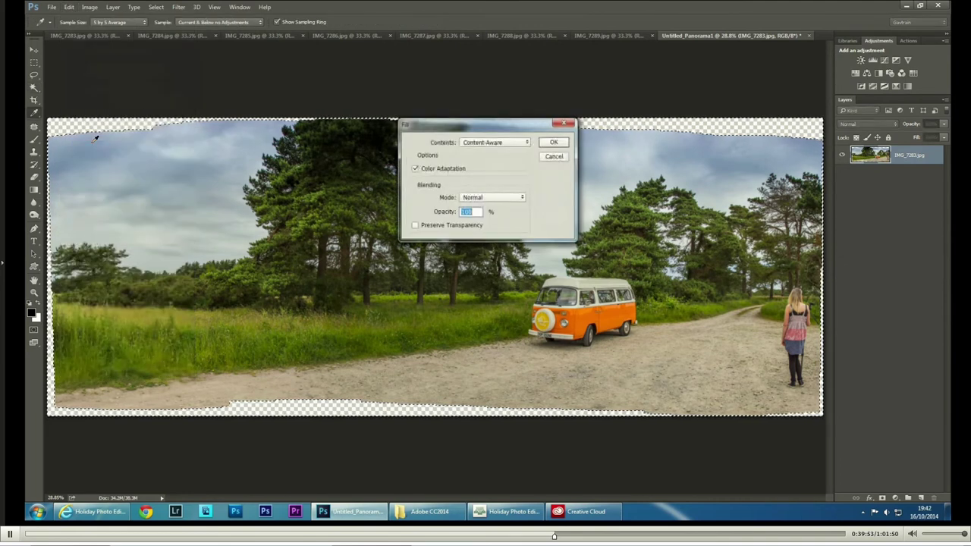
pyautogui.click(493, 142)
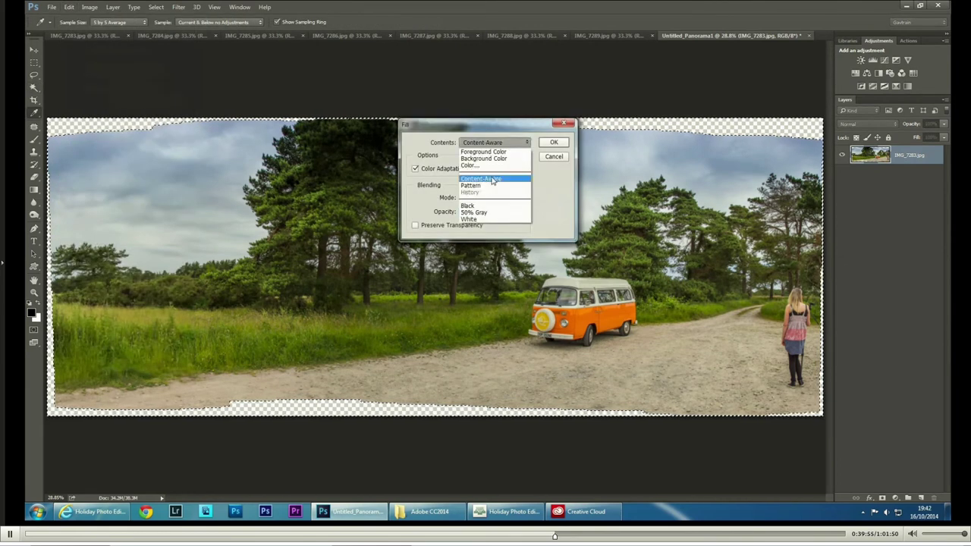
pyautogui.click(446, 173)
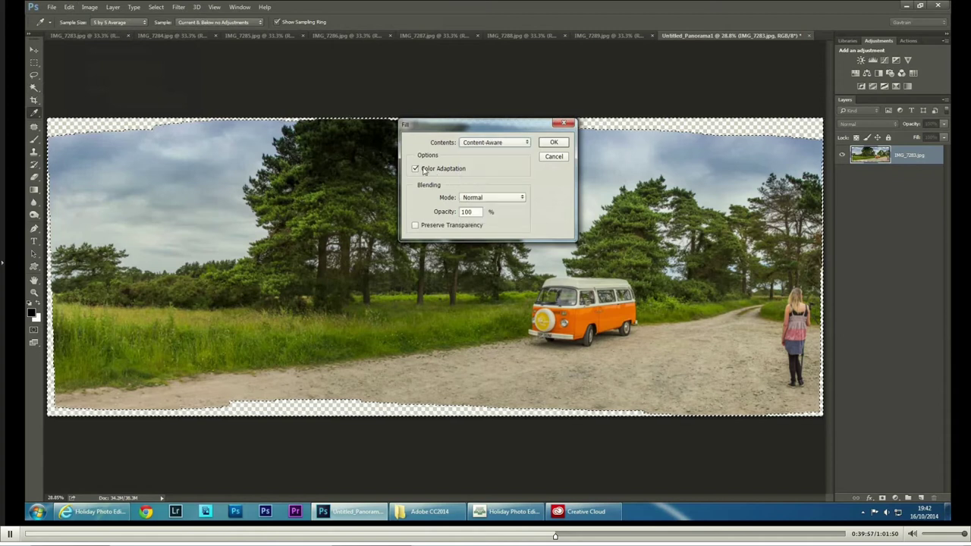
pyautogui.click(554, 143)
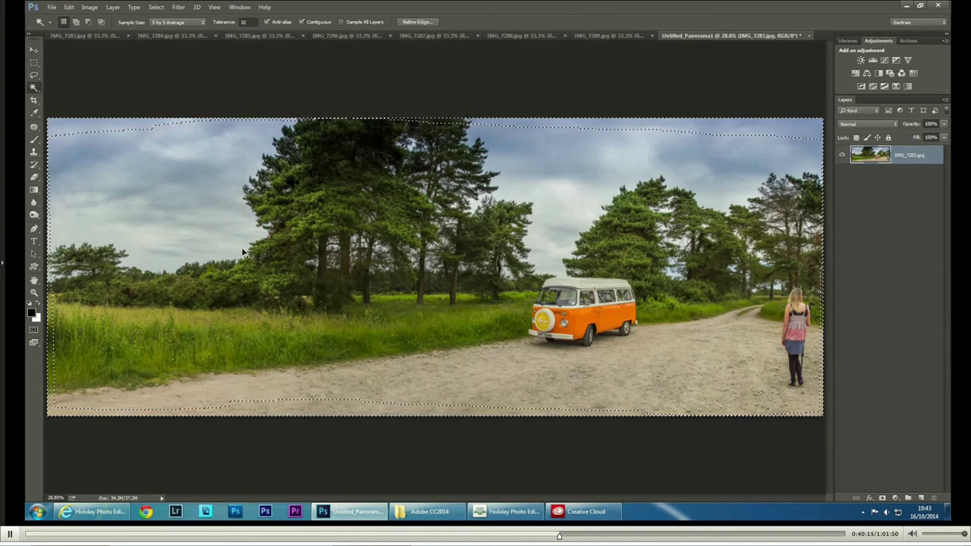
# Step: Deselect the border and zoom in on the woman with the tripod
pyautogui.hotkey('ctrl', 'd')
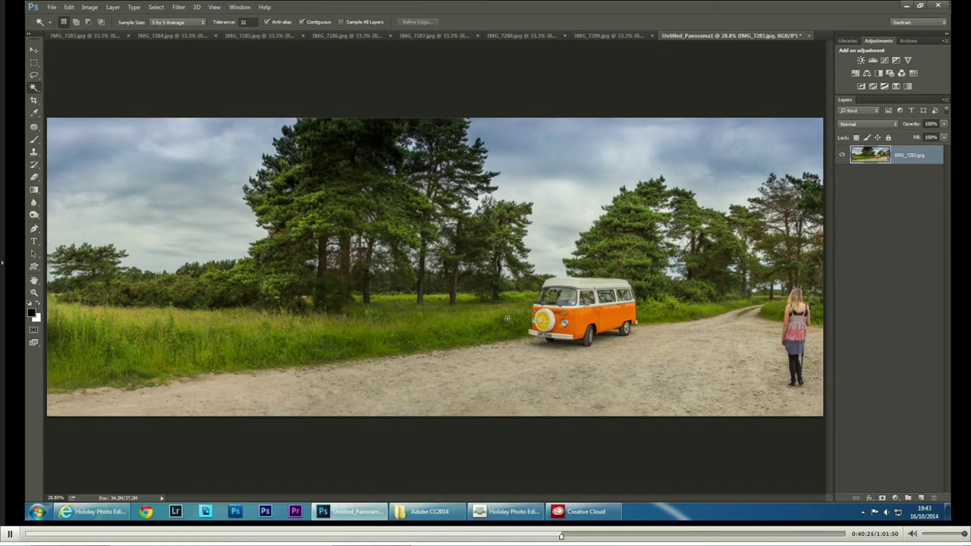
pyautogui.scroll(4, 755, 353)
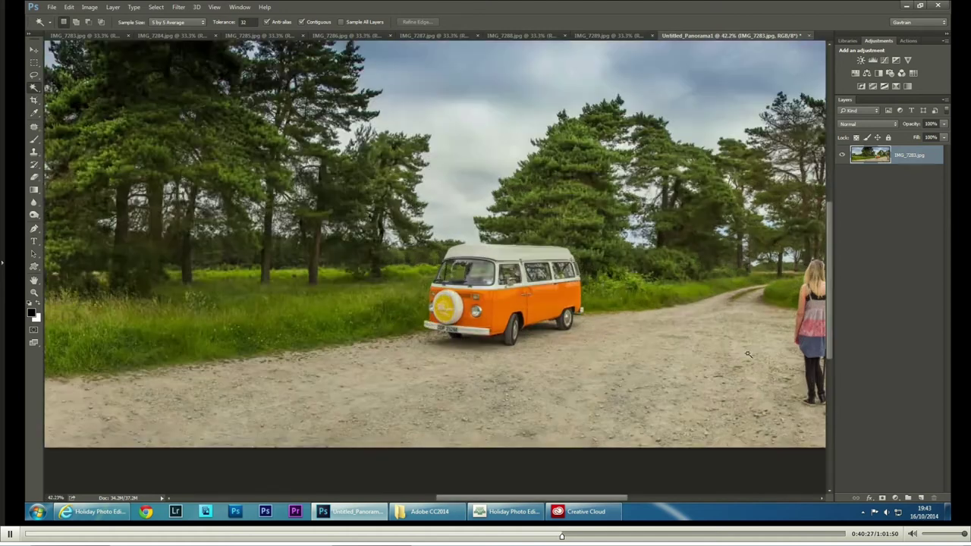
pyautogui.scroll(1, 755, 354)
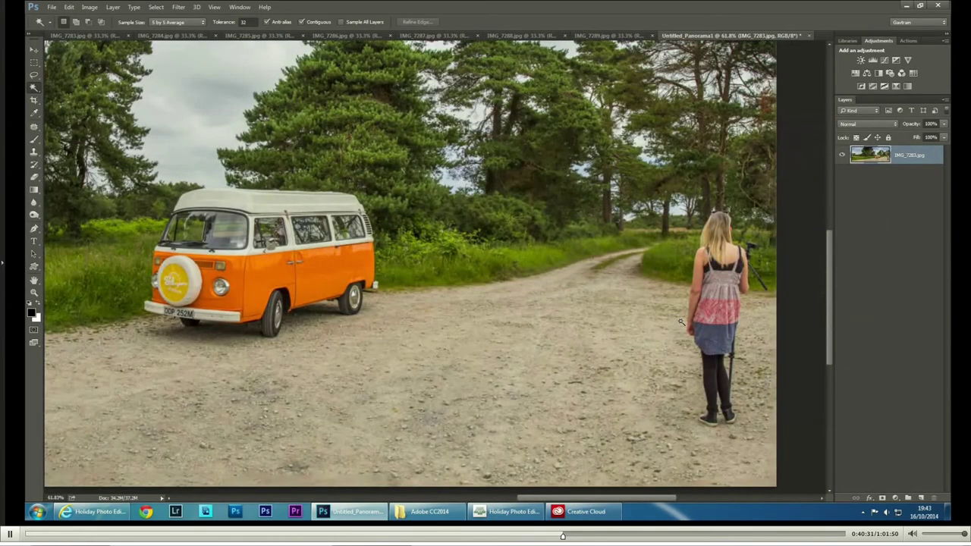
# Step: Paint out the woman with the tripod using the Spot Healing Brush, then close the panorama
pyautogui.click(33, 129)
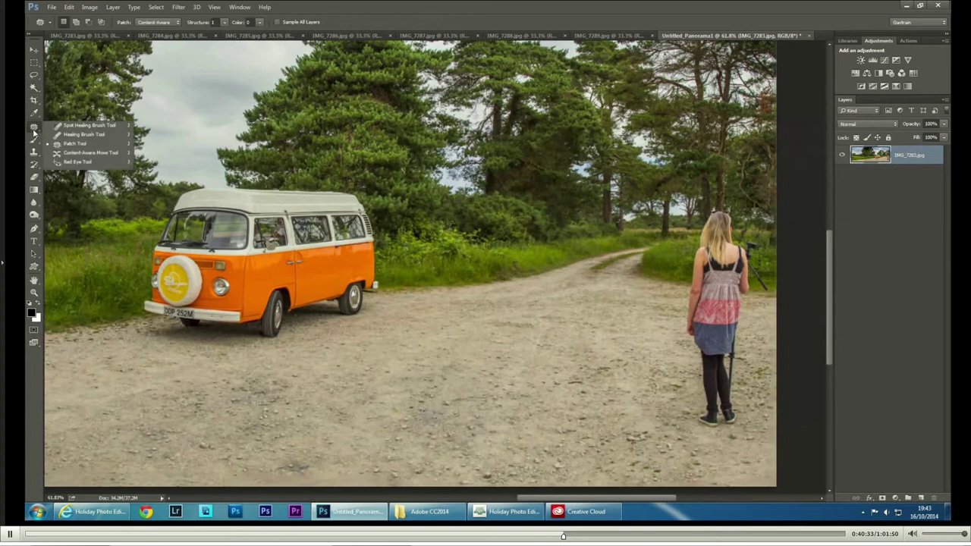
pyautogui.click(83, 125)
pyautogui.moveTo(694, 410)
pyautogui.mouseDown()
pyautogui.moveTo(701, 425)
pyautogui.moveTo(728, 413)
pyautogui.moveTo(704, 386)
pyautogui.moveTo(707, 356)
pyautogui.moveTo(690, 323)
pyautogui.moveTo(714, 213)
pyautogui.moveTo(728, 247)
pyautogui.moveTo(754, 254)
pyautogui.moveTo(763, 290)
pyautogui.moveTo(732, 265)
pyautogui.moveTo(736, 379)
pyautogui.moveTo(709, 271)
pyautogui.mouseUp()
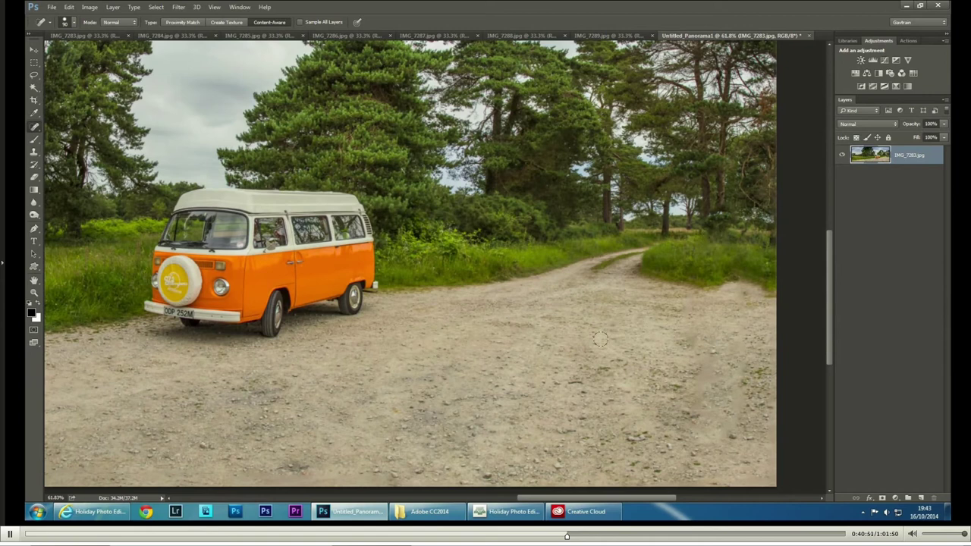
pyautogui.click(808, 35)
# Step: Discard the panorama's changes and open IMG_7860.jpg from the holiday images folder
pyautogui.click(501, 192)
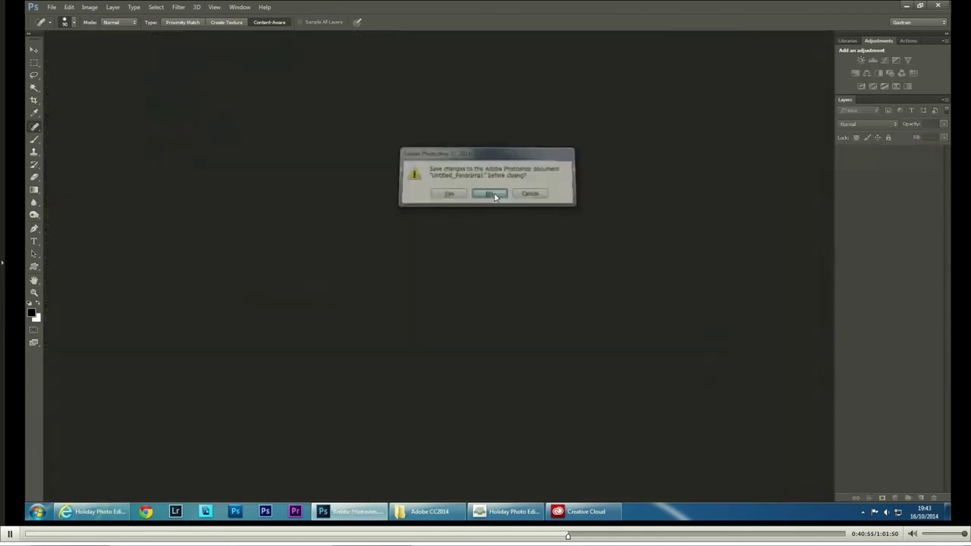
pyautogui.click(440, 511)
pyautogui.doubleClick(580, 345)
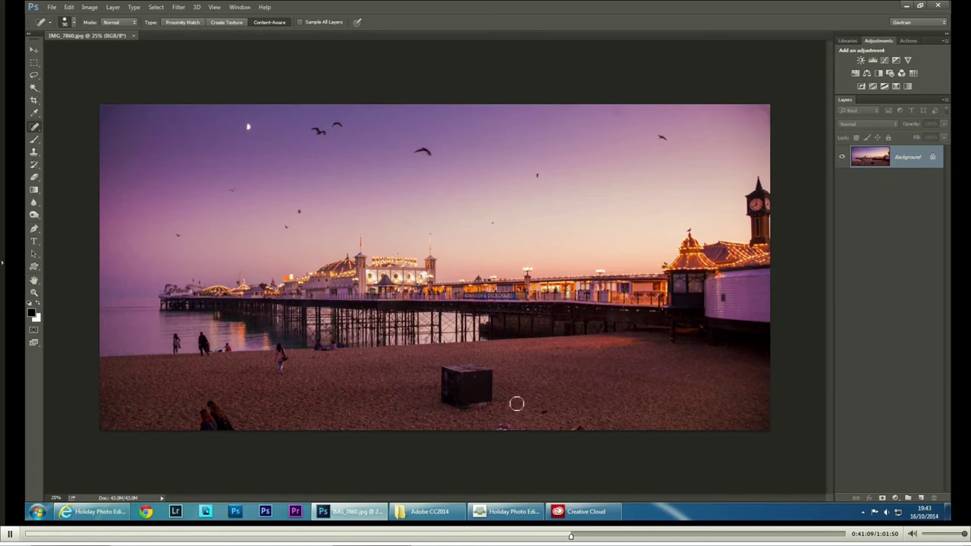
# Step: Zoom to the beach box, try healing it with a size-125 brush, and undo the failed stroke
pyautogui.scroll(2, 472, 386)
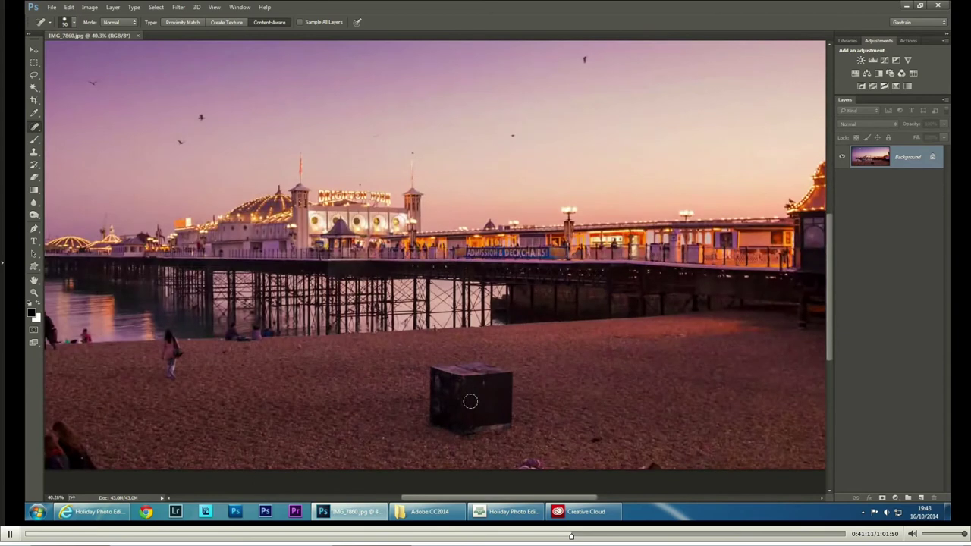
pyautogui.moveTo(486, 404); pyautogui.dragTo(483, 373)
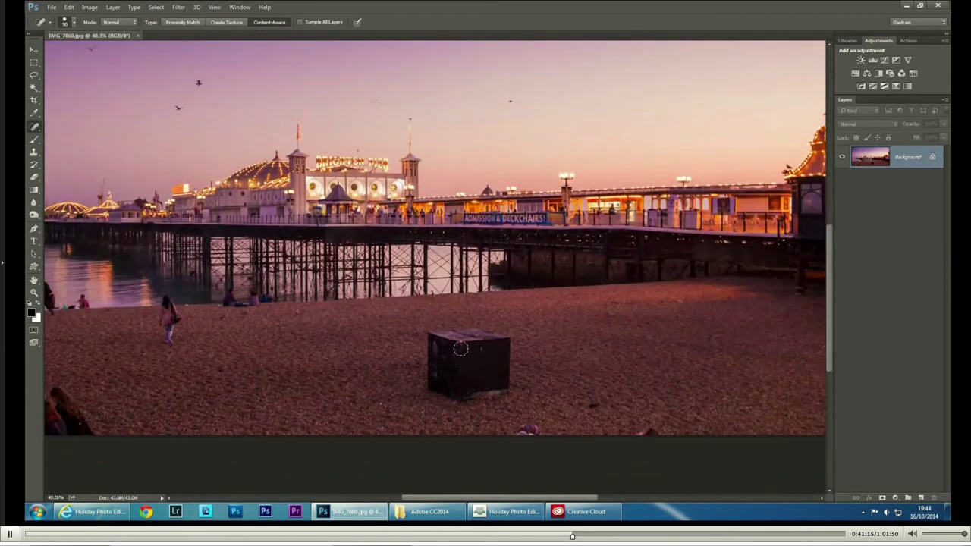
pyautogui.press(']')
pyautogui.press(']')
pyautogui.press(']')
pyautogui.moveTo(450, 343)
pyautogui.mouseDown()
pyautogui.moveTo(422, 388)
pyautogui.moveTo(472, 392)
pyautogui.moveTo(498, 368)
pyautogui.moveTo(501, 345)
pyautogui.moveTo(462, 334)
pyautogui.moveTo(442, 349)
pyautogui.mouseUp()
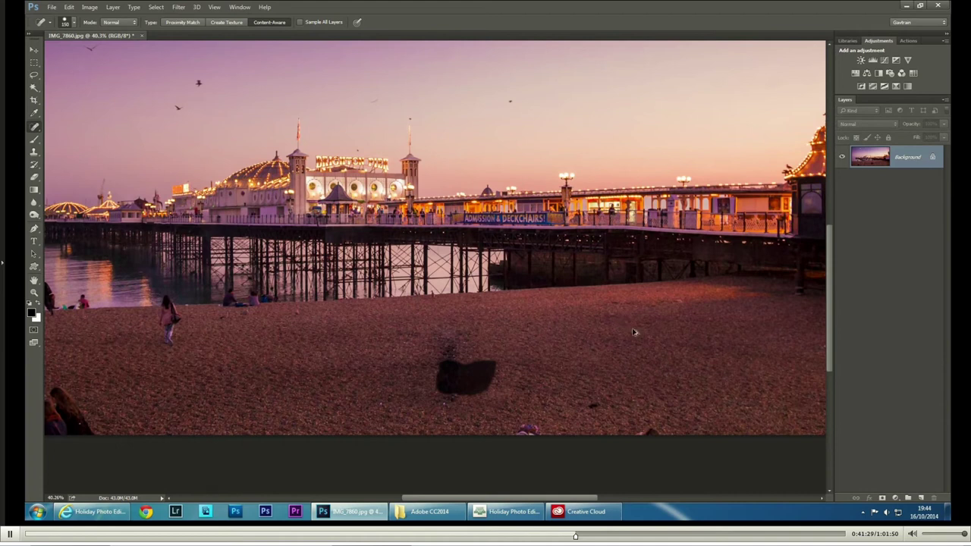
pyautogui.hotkey('ctrl', 'z')
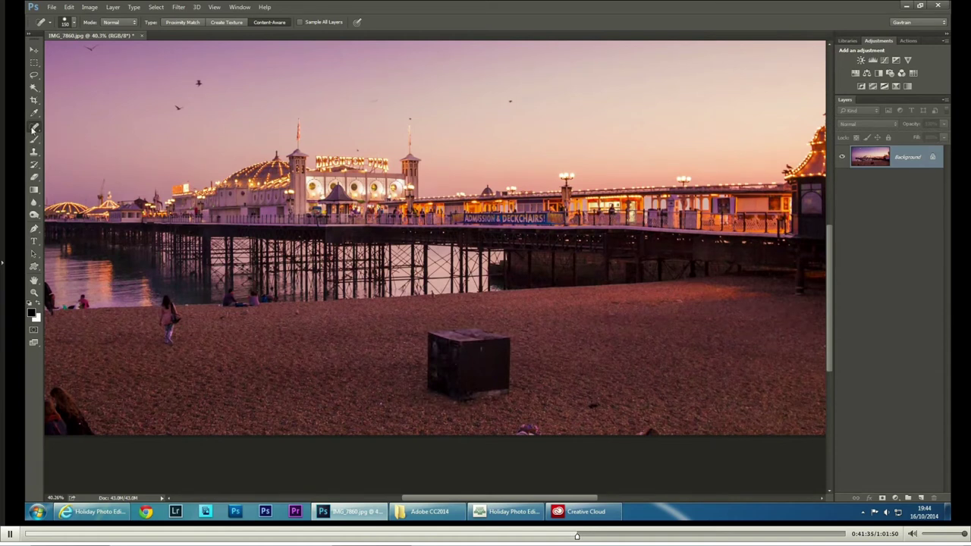
# Step: Patch the dark box out by dragging its outline onto clean pebbles
pyautogui.click(34, 127)
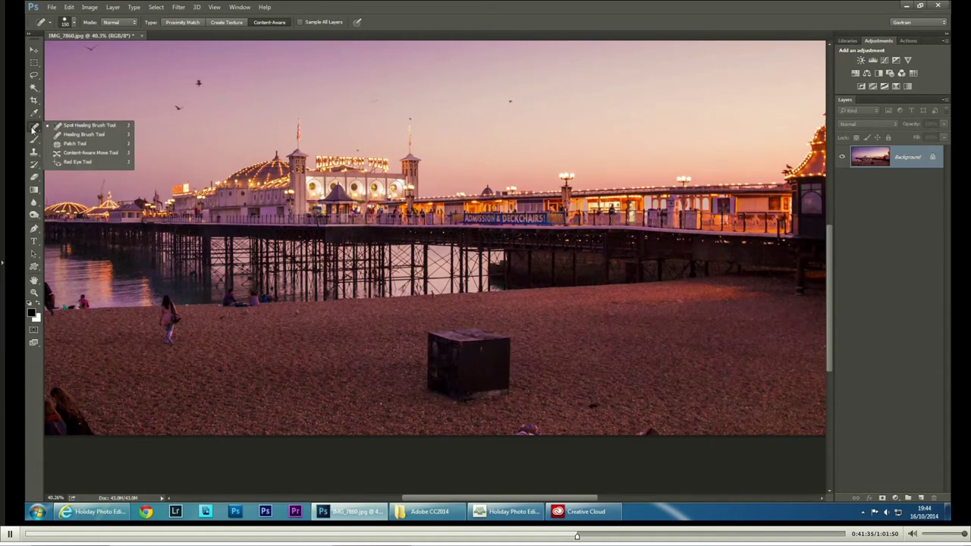
pyautogui.click(74, 143)
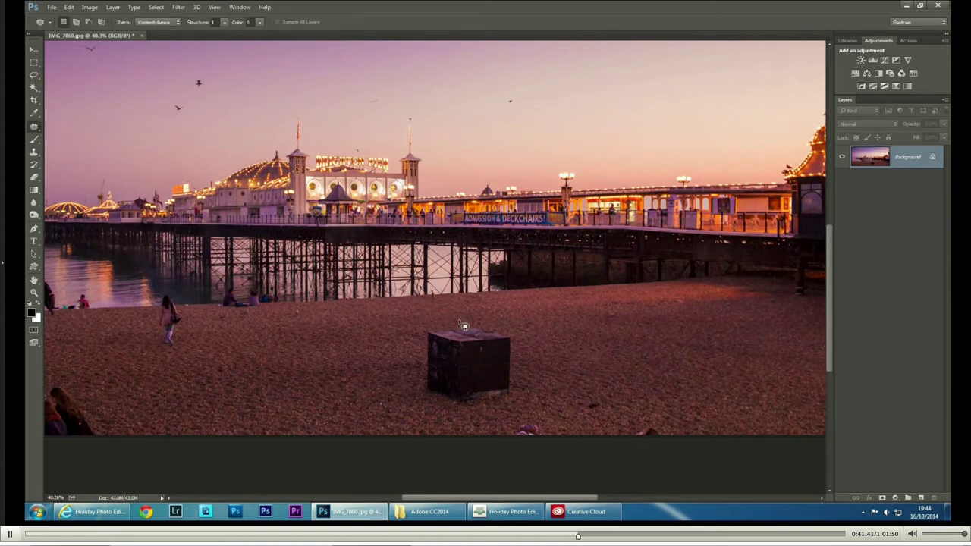
pyautogui.moveTo(465, 326)
pyautogui.mouseDown()
pyautogui.moveTo(411, 353)
pyautogui.moveTo(420, 403)
pyautogui.moveTo(463, 411)
pyautogui.moveTo(519, 404)
pyautogui.moveTo(535, 367)
pyautogui.moveTo(519, 328)
pyautogui.moveTo(476, 322)
pyautogui.mouseUp()
pyautogui.moveTo(468, 372); pyautogui.dragTo(287, 379)
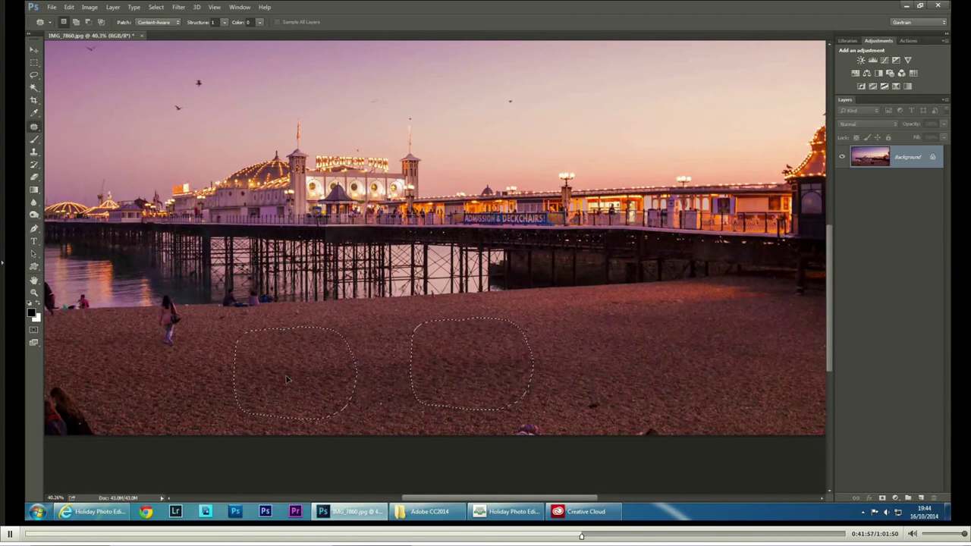
pyautogui.moveTo(287, 379); pyautogui.dragTo(287, 379)
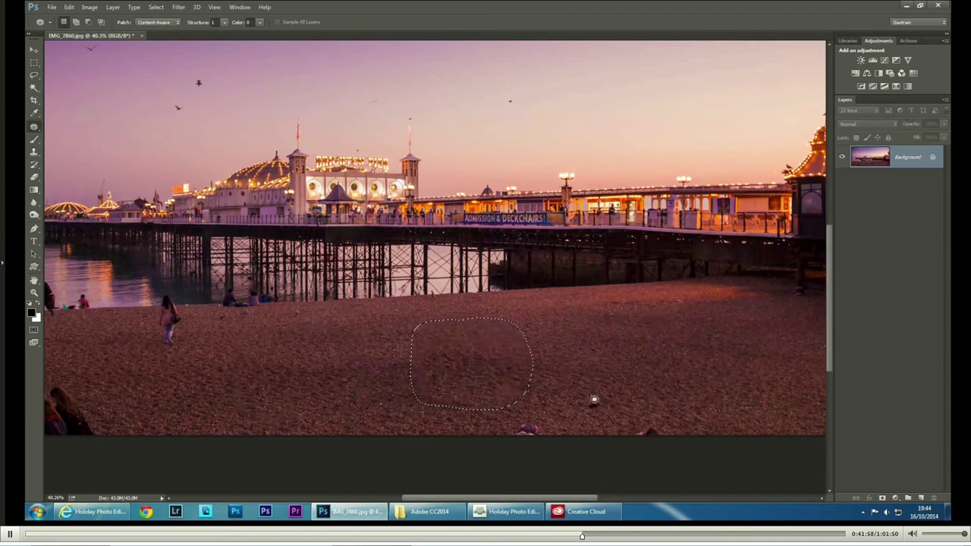
pyautogui.click(581, 383)
# Step: Outline the seated people and small figures at the bottom edge and patch them with pebbles
pyautogui.moveTo(383, 402); pyautogui.dragTo(418, 381)
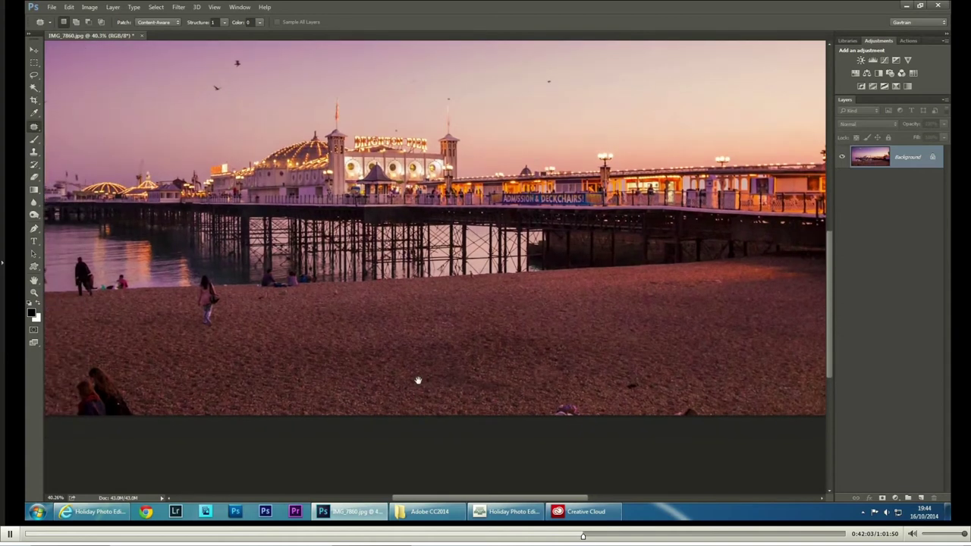
pyautogui.moveTo(146, 415); pyautogui.dragTo(73, 426)
pyautogui.moveTo(581, 407)
pyautogui.mouseDown()
pyautogui.moveTo(598, 424)
pyautogui.moveTo(699, 412)
pyautogui.mouseUp()
pyautogui.moveTo(572, 413); pyautogui.dragTo(415, 429)
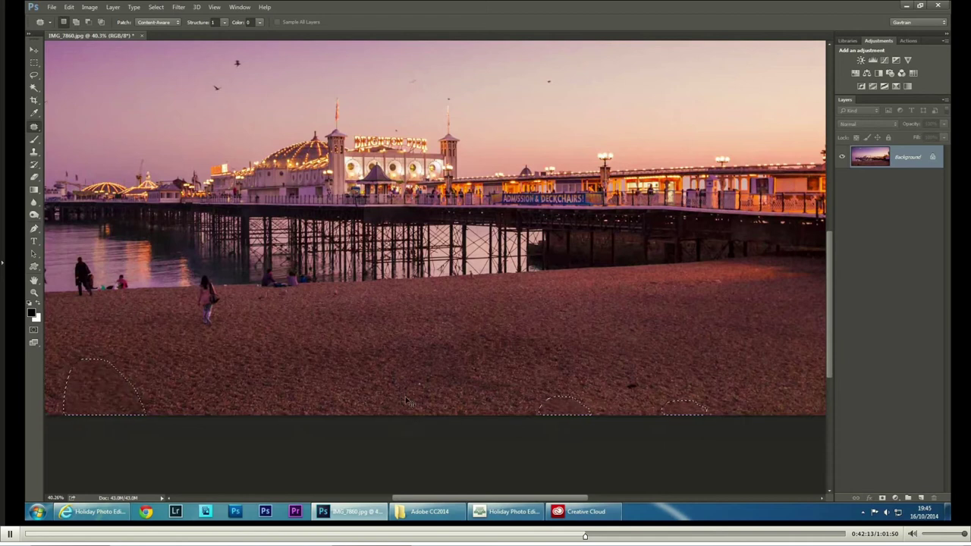
pyautogui.hotkey('ctrl', 'd')
# Step: Zoom in on the shoreline and outline the standing figure at the water's edge
pyautogui.scroll(2, 179, 334)
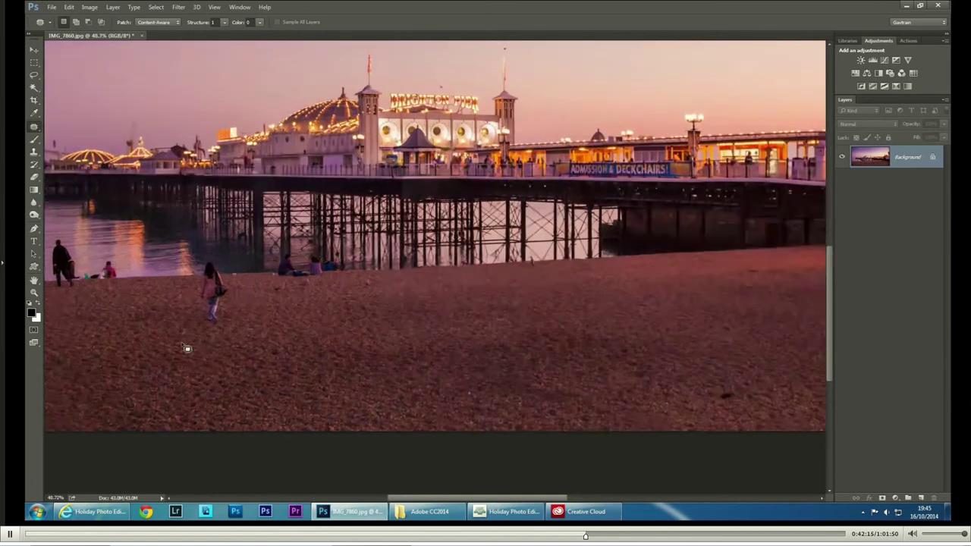
pyautogui.moveTo(151, 330); pyautogui.dragTo(293, 336)
pyautogui.scroll(2, 358, 299)
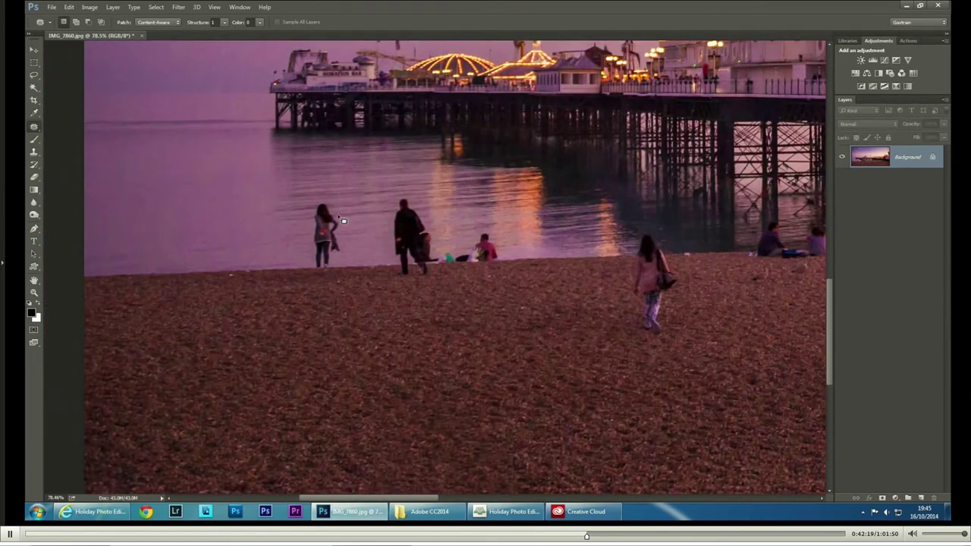
pyautogui.moveTo(338, 211)
pyautogui.mouseDown()
pyautogui.moveTo(319, 197)
pyautogui.moveTo(304, 248)
pyautogui.moveTo(310, 277)
pyautogui.moveTo(336, 279)
pyautogui.moveTo(349, 248)
pyautogui.moveTo(262, 247)
pyautogui.mouseUp()
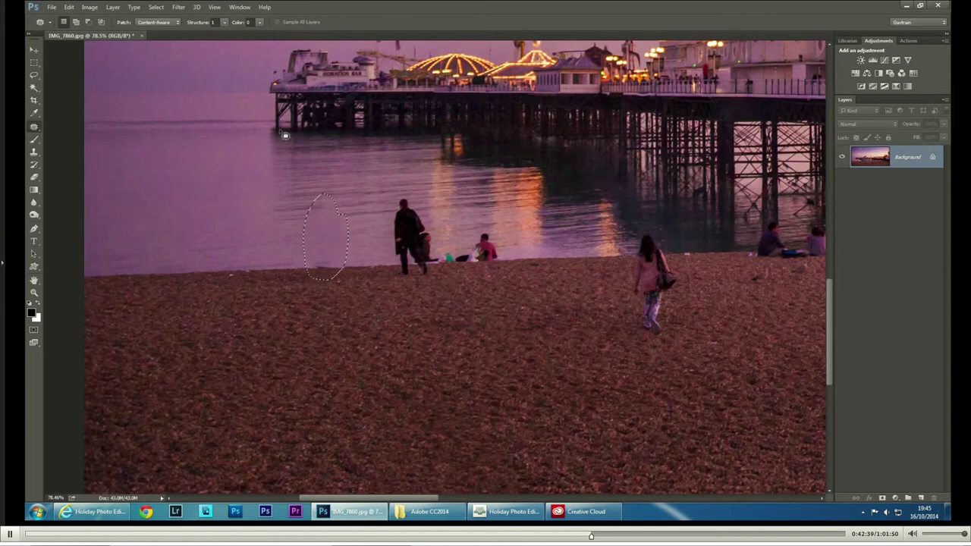
# Step: Set patch Color to 3 and patch the shoreline figures out with water and pebbles
pyautogui.click(258, 23)
pyautogui.moveTo(261, 35); pyautogui.dragTo(265, 35)
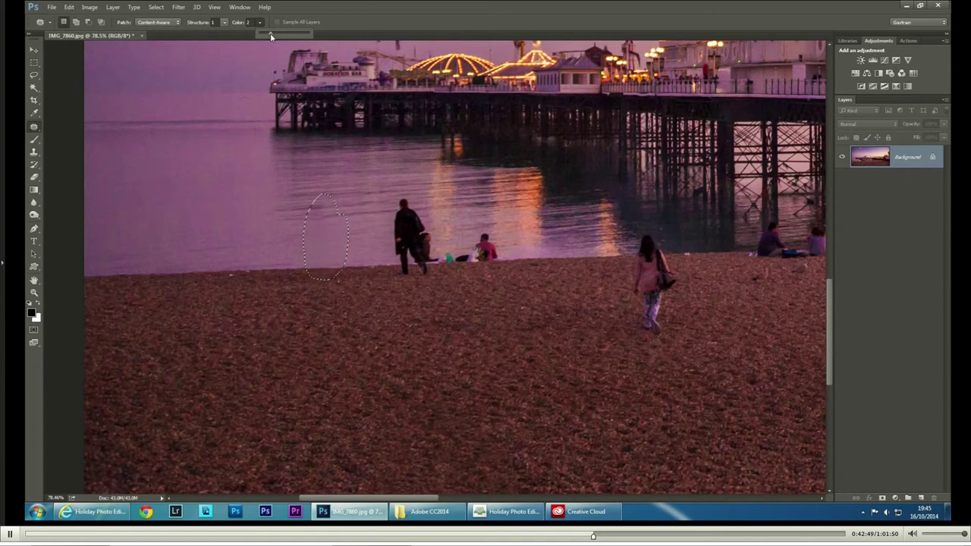
pyautogui.moveTo(270, 36); pyautogui.dragTo(275, 37)
pyautogui.moveTo(281, 35); pyautogui.dragTo(277, 34)
pyautogui.moveTo(376, 266); pyautogui.dragTo(394, 286)
pyautogui.moveTo(511, 259)
pyautogui.mouseDown()
pyautogui.moveTo(481, 232)
pyautogui.moveTo(418, 204)
pyautogui.moveTo(337, 279)
pyautogui.moveTo(280, 257)
pyautogui.moveTo(194, 260)
pyautogui.mouseUp()
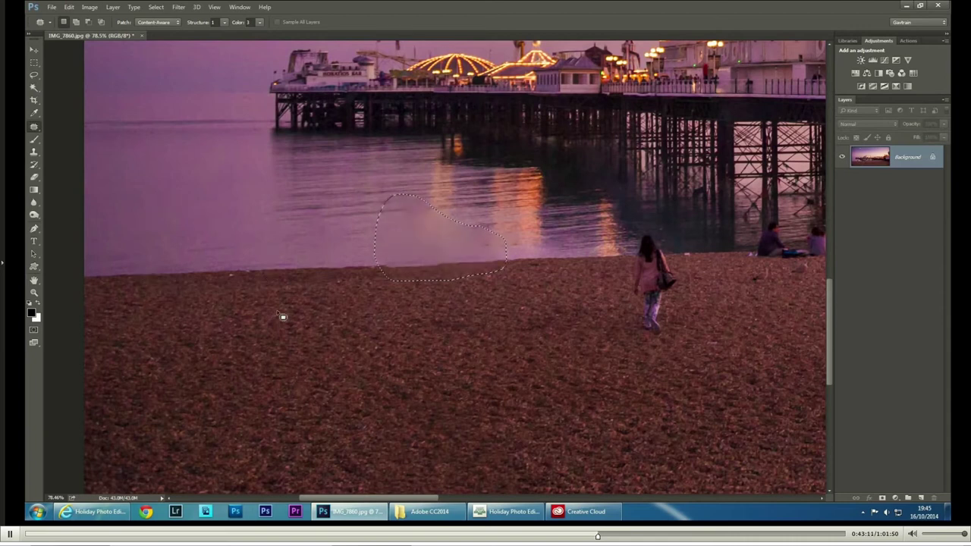
# Step: Patch out the walking woman with Color 4, set Structure to 2, and zoom out
pyautogui.click(259, 24)
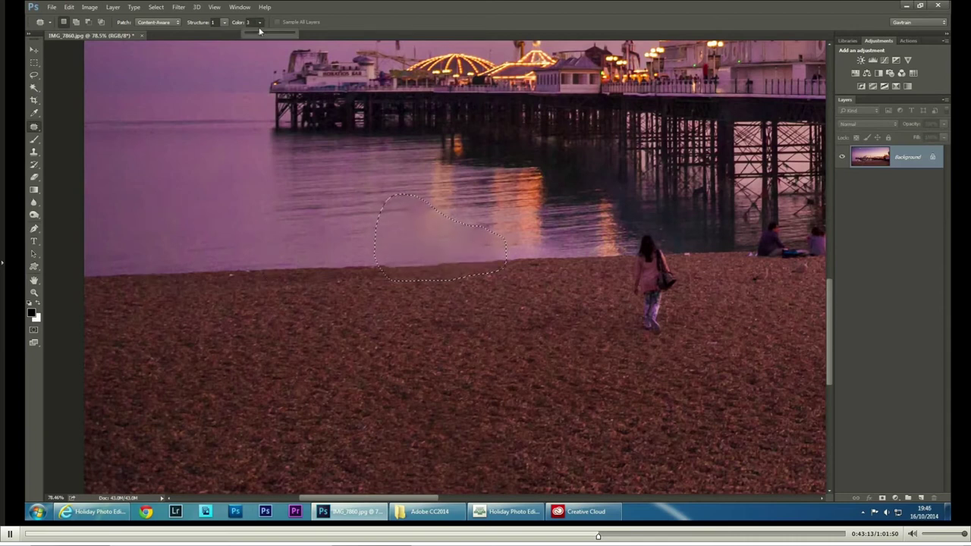
pyautogui.moveTo(261, 35); pyautogui.dragTo(265, 36)
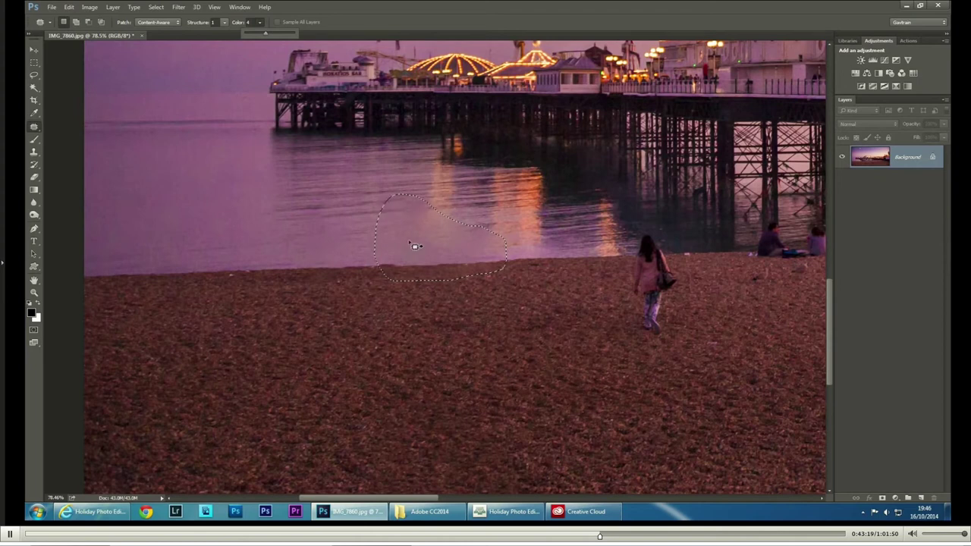
pyautogui.moveTo(623, 278)
pyautogui.mouseDown()
pyautogui.moveTo(640, 336)
pyautogui.moveTo(651, 341)
pyautogui.moveTo(684, 302)
pyautogui.moveTo(688, 278)
pyautogui.moveTo(670, 235)
pyautogui.moveTo(633, 229)
pyautogui.moveTo(622, 280)
pyautogui.moveTo(656, 304)
pyautogui.moveTo(511, 294)
pyautogui.moveTo(529, 305)
pyautogui.mouseUp()
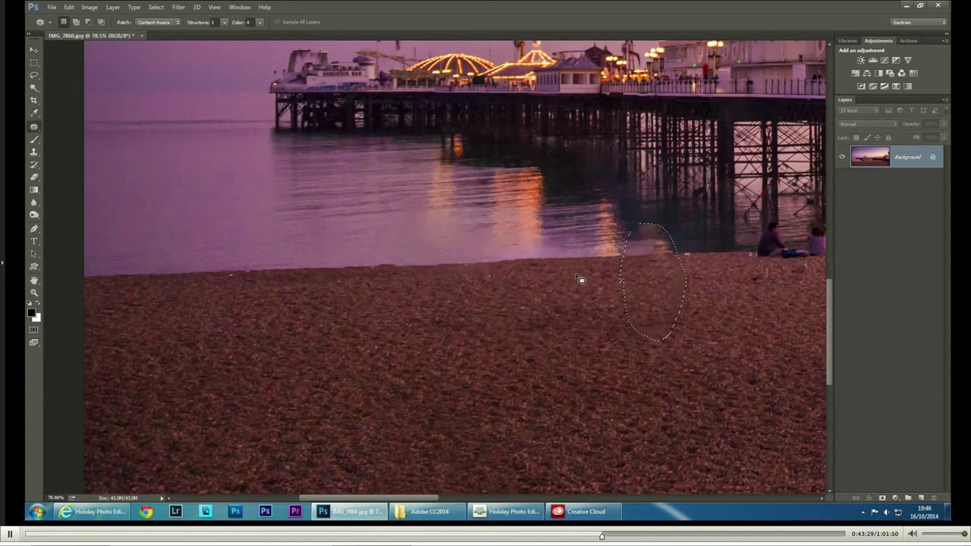
pyautogui.click(197, 24)
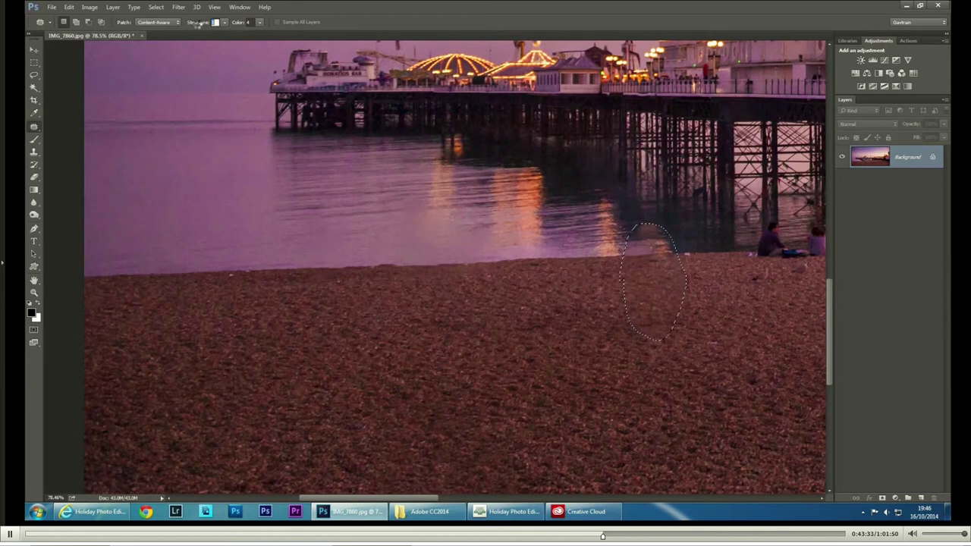
pyautogui.write('2')
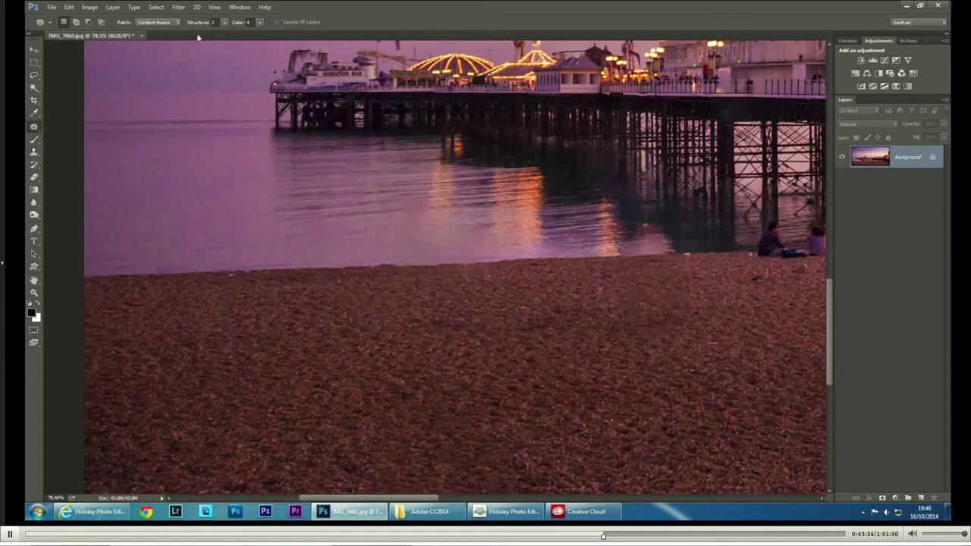
pyautogui.hotkey('ctrl', '-')
pyautogui.hotkey('ctrl', '-')
pyautogui.hotkey('ctrl', '-')
pyautogui.hotkey('ctrl', '-')
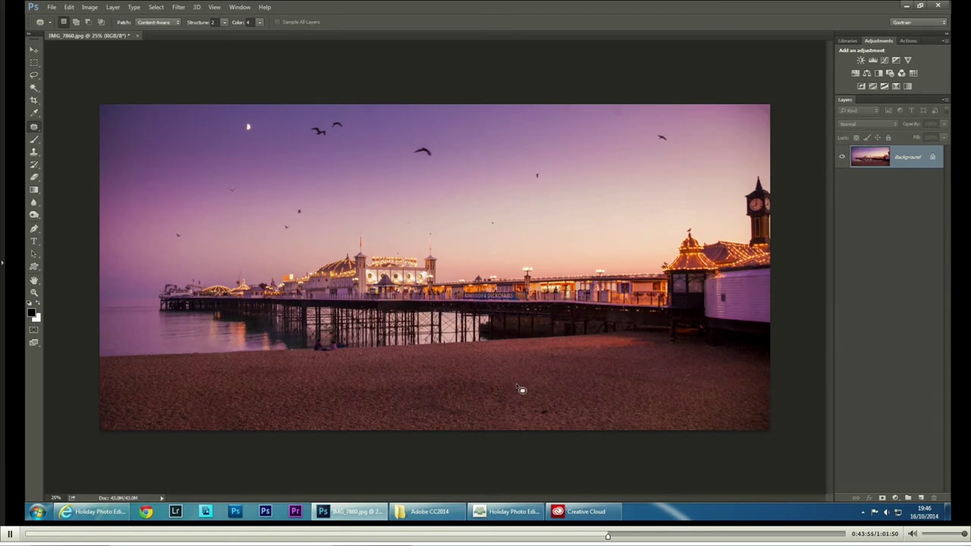
# Step: Close IMG_7860.jpg without saving and bring the Adobe CC2014 folder window forward
pyautogui.click(137, 37)
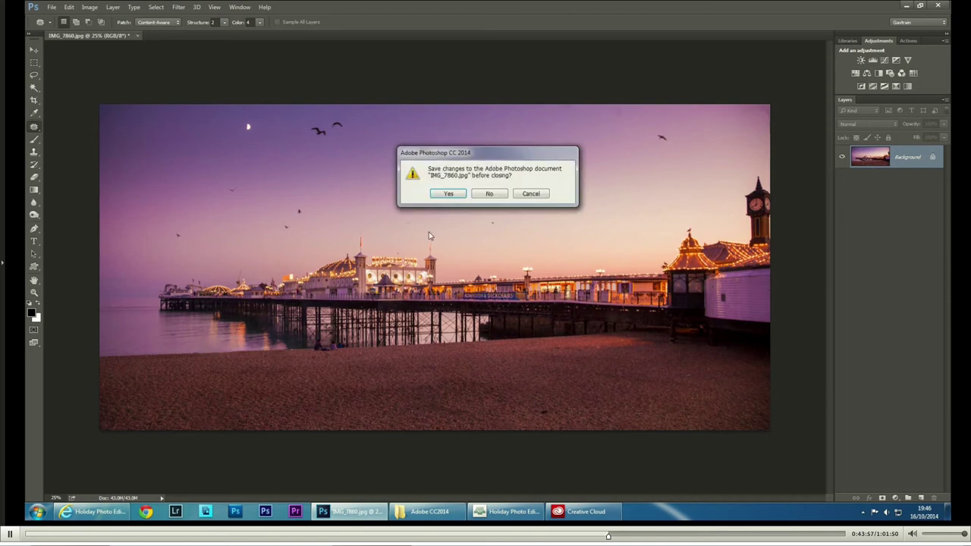
pyautogui.click(486, 192)
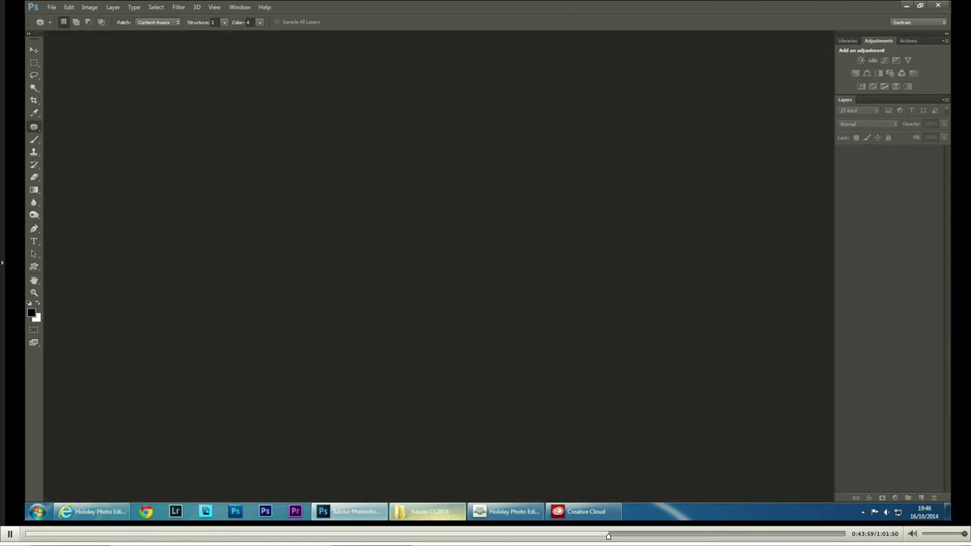
pyautogui.click(429, 511)
# Step: Scroll down the folder and drag IMG_8212.CR2 into Photoshop to open it in Camera Raw
pyautogui.scroll(-3, 758, 301)
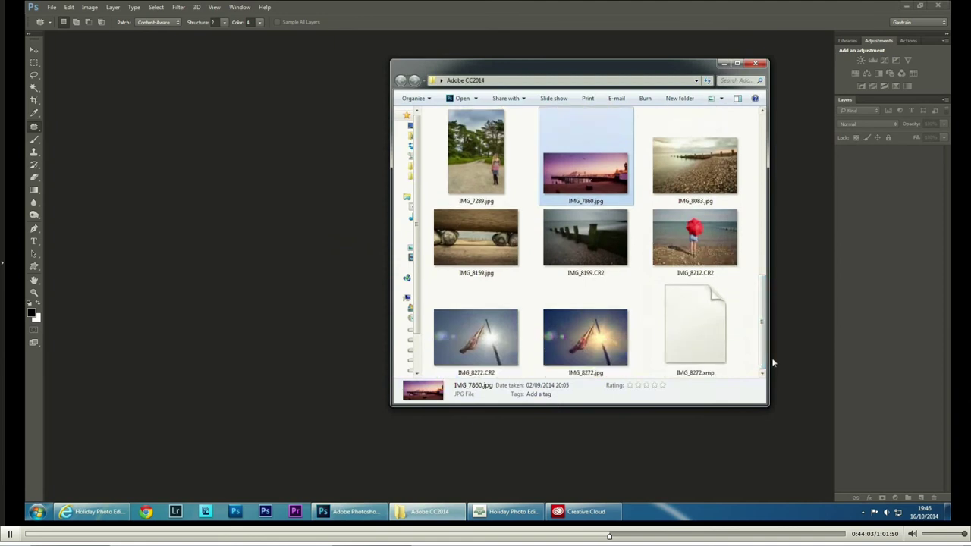
pyautogui.moveTo(686, 243); pyautogui.dragTo(248, 222)
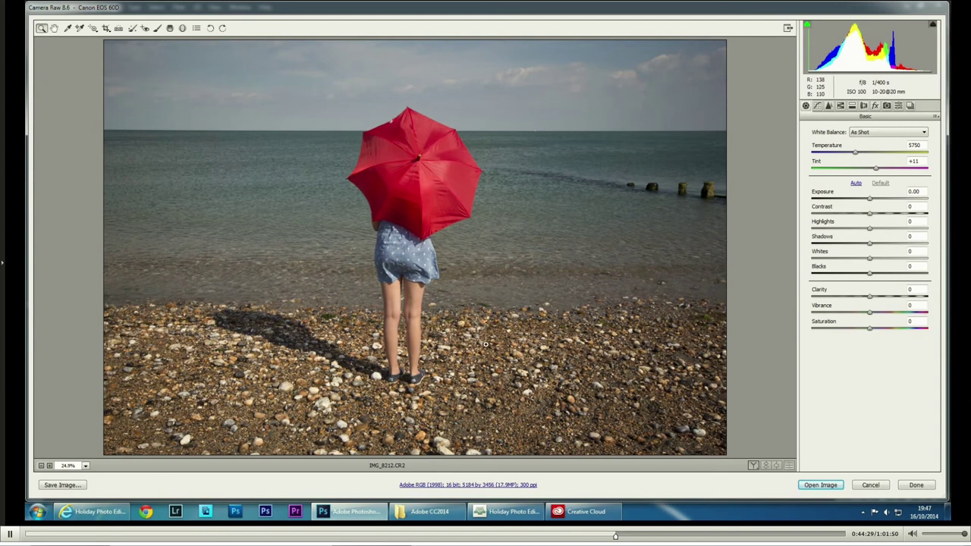
# Step: Heal a spot on the sea with Camera Raw's Spot Removal tool
pyautogui.click(132, 28)
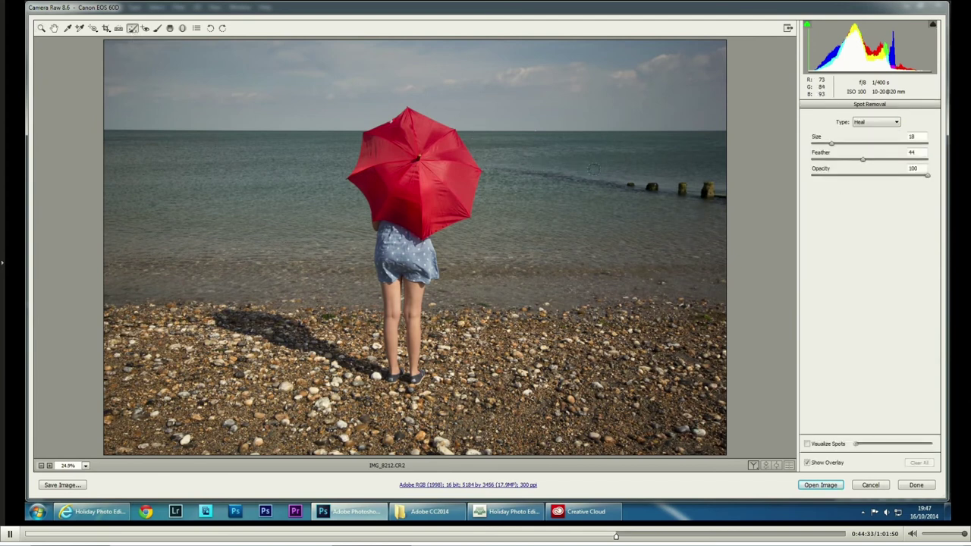
pyautogui.click(627, 184)
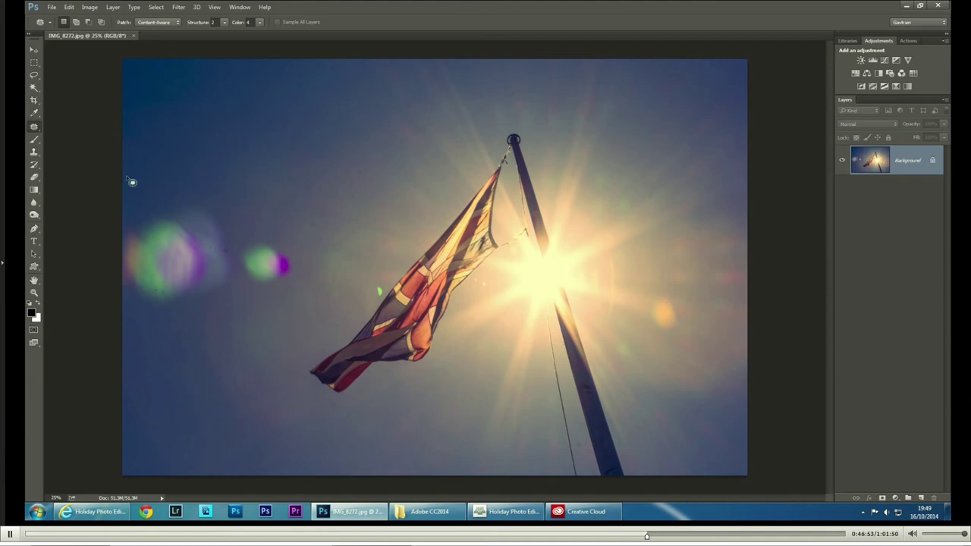
# Step: With the Content-Aware Patch Tool, replace the coloured lens flares on the left with clean sky
pyautogui.rightClick(33, 127)
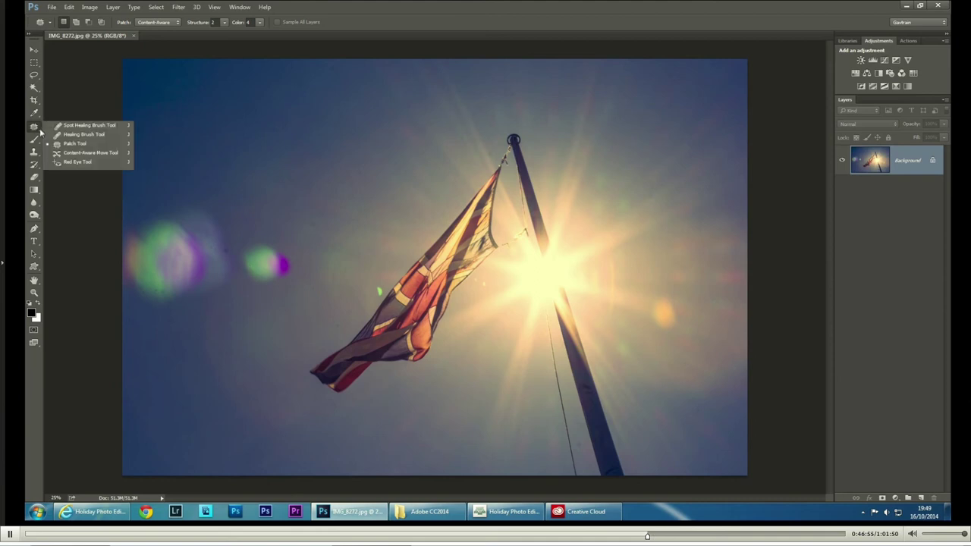
pyautogui.click(50, 135)
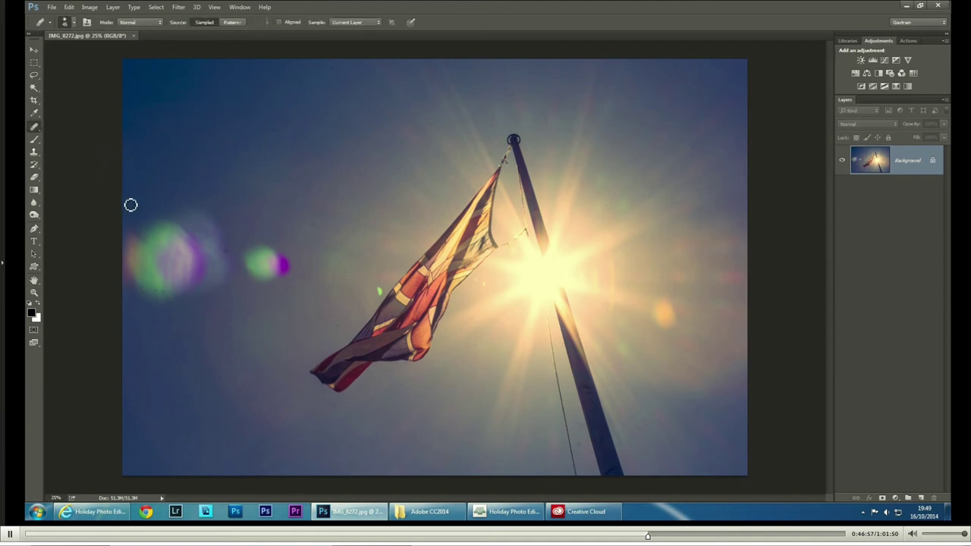
pyautogui.rightClick(33, 129)
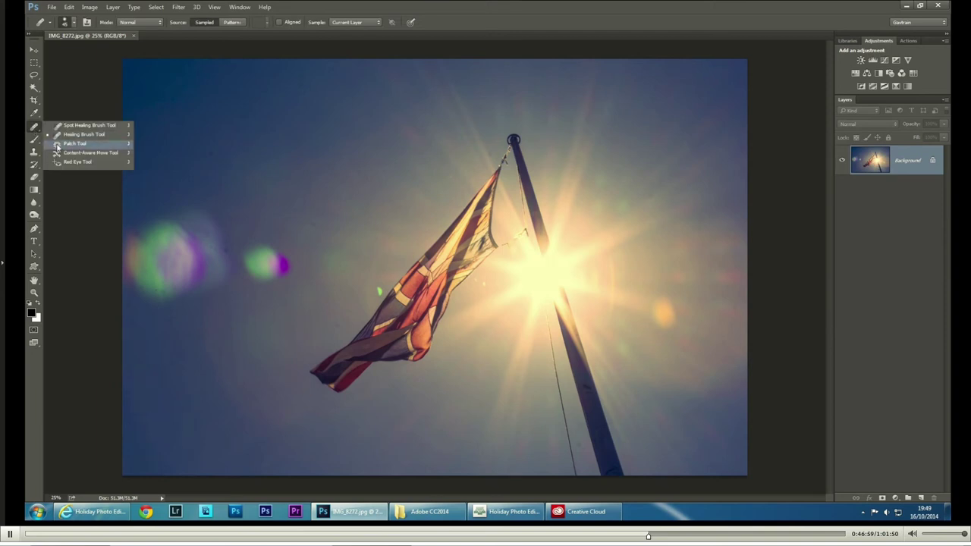
pyautogui.click(68, 143)
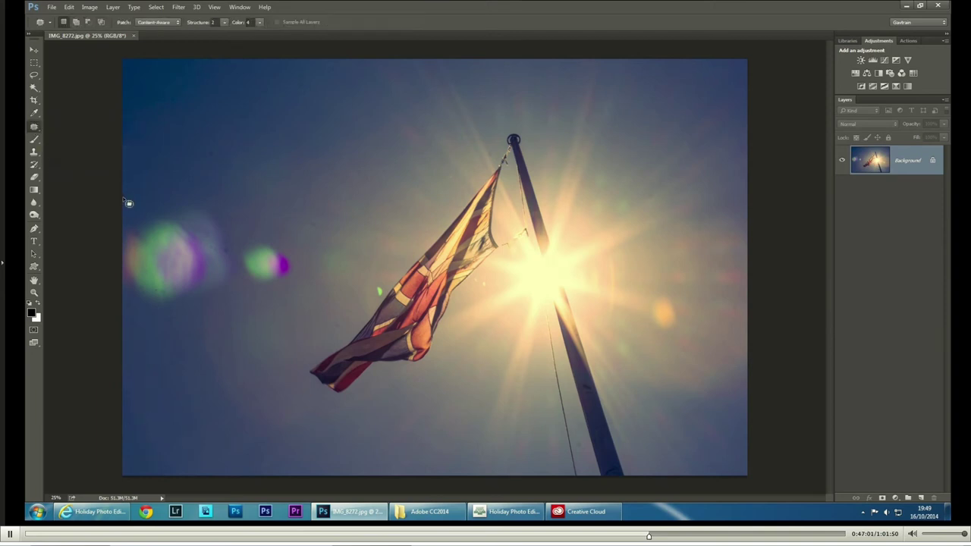
pyautogui.moveTo(124, 196); pyautogui.dragTo(271, 207)
pyautogui.moveTo(292, 291)
pyautogui.mouseDown()
pyautogui.moveTo(191, 314)
pyautogui.moveTo(127, 313)
pyautogui.moveTo(111, 287)
pyautogui.moveTo(108, 220)
pyautogui.mouseUp()
pyautogui.moveTo(247, 249); pyautogui.dragTo(200, 128)
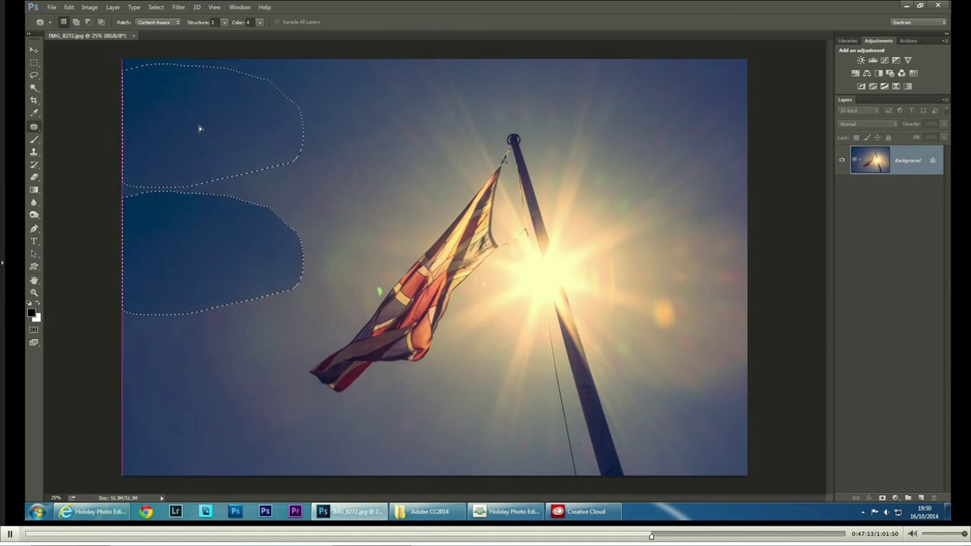
pyautogui.moveTo(201, 128); pyautogui.dragTo(199, 127)
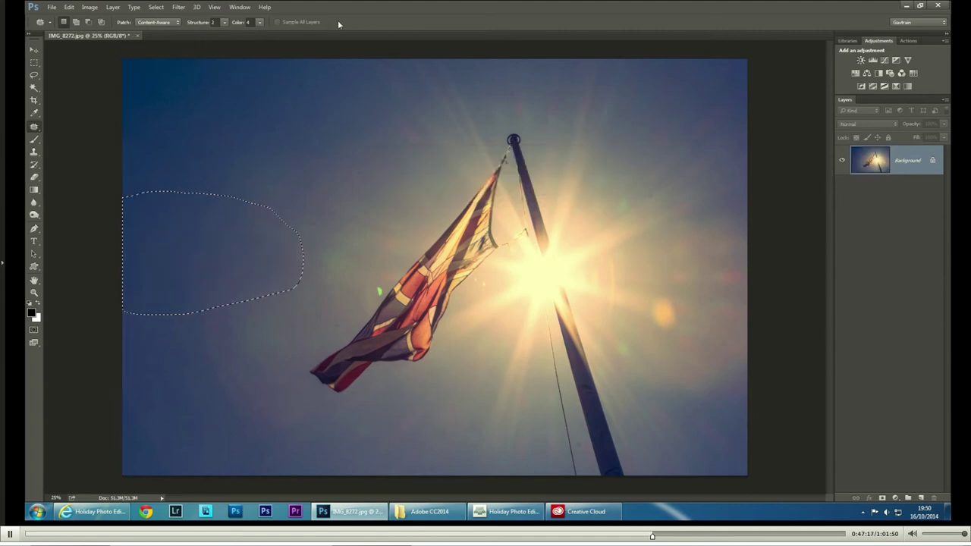
# Step: Raise the patch Color blending from 4 to 5 and deselect
pyautogui.click(259, 22)
pyautogui.moveTo(260, 35); pyautogui.dragTo(265, 38)
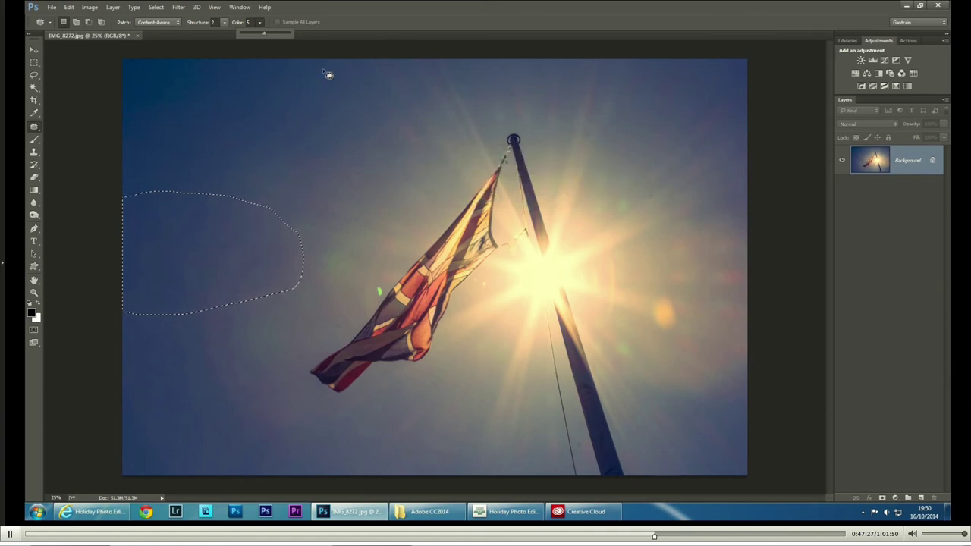
pyautogui.click(436, 220)
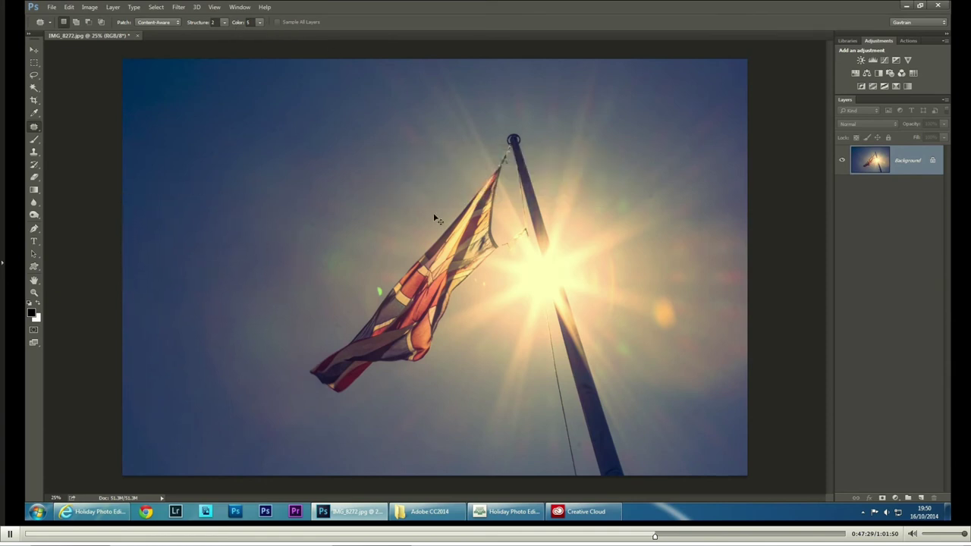
# Step: Patch out the green flare spot by the flag and the orange flare, then deselect
pyautogui.moveTo(381, 278)
pyautogui.mouseDown()
pyautogui.moveTo(375, 304)
pyautogui.moveTo(387, 302)
pyautogui.moveTo(383, 289)
pyautogui.moveTo(398, 299)
pyautogui.mouseUp()
pyautogui.moveTo(671, 297)
pyautogui.mouseDown()
pyautogui.moveTo(645, 325)
pyautogui.moveTo(665, 319)
pyautogui.moveTo(657, 279)
pyautogui.mouseUp()
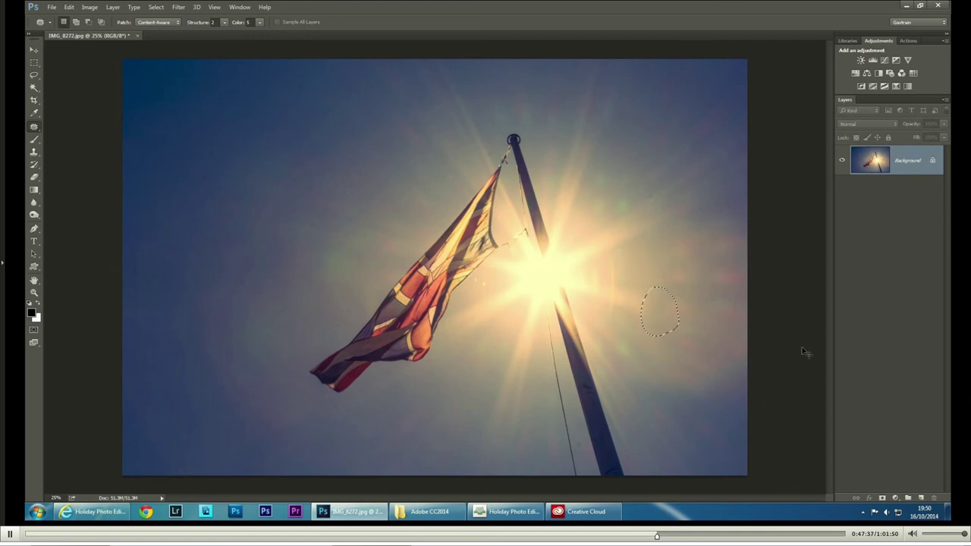
pyautogui.hotkey('ctrl', 'd')
# Step: Start a Path Blur, angle the default path down along the flag, and increase Speed
pyautogui.click(179, 8)
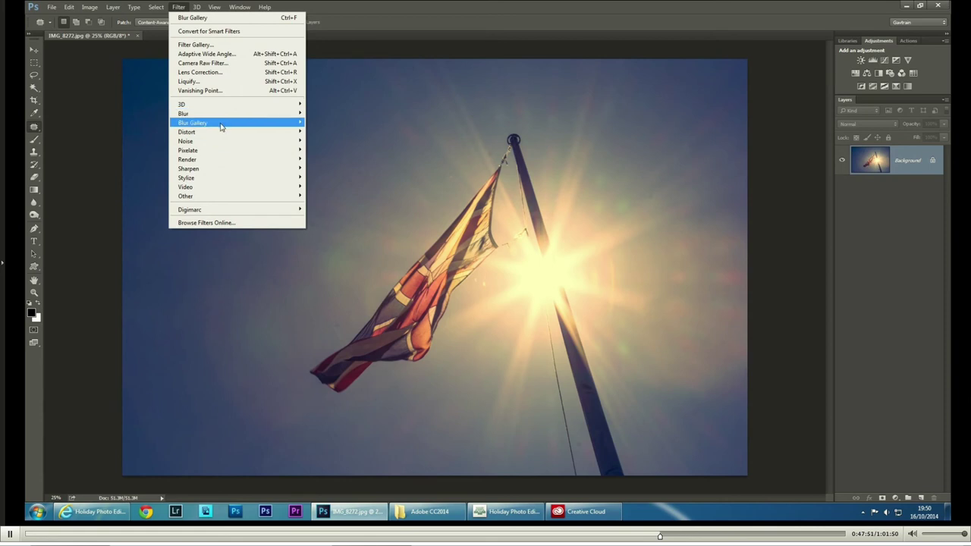
pyautogui.moveTo(221, 127)
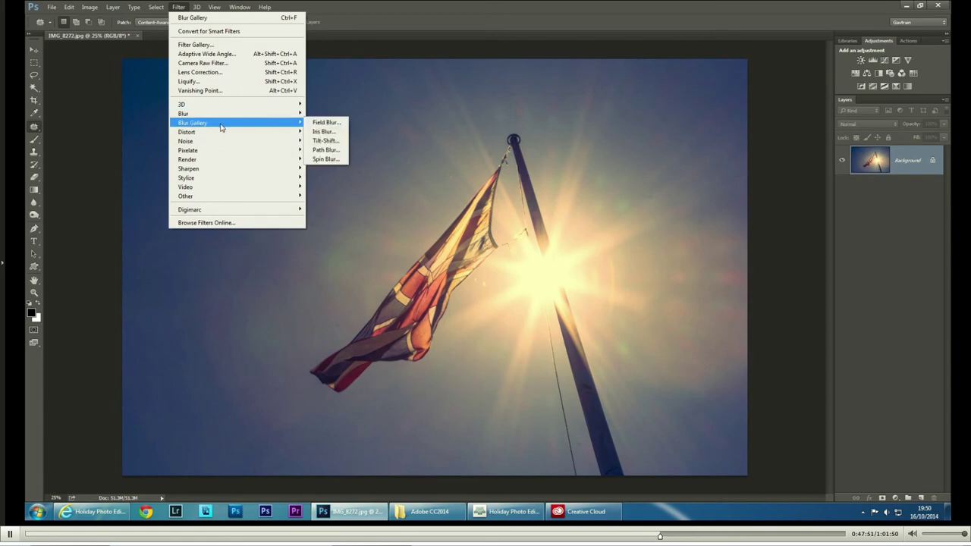
pyautogui.click(331, 151)
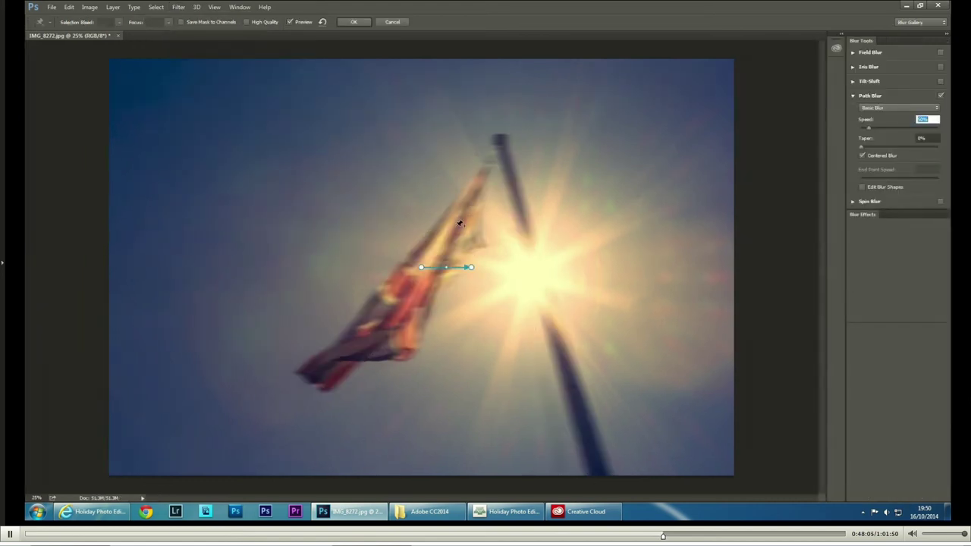
pyautogui.moveTo(470, 267); pyautogui.dragTo(458, 235)
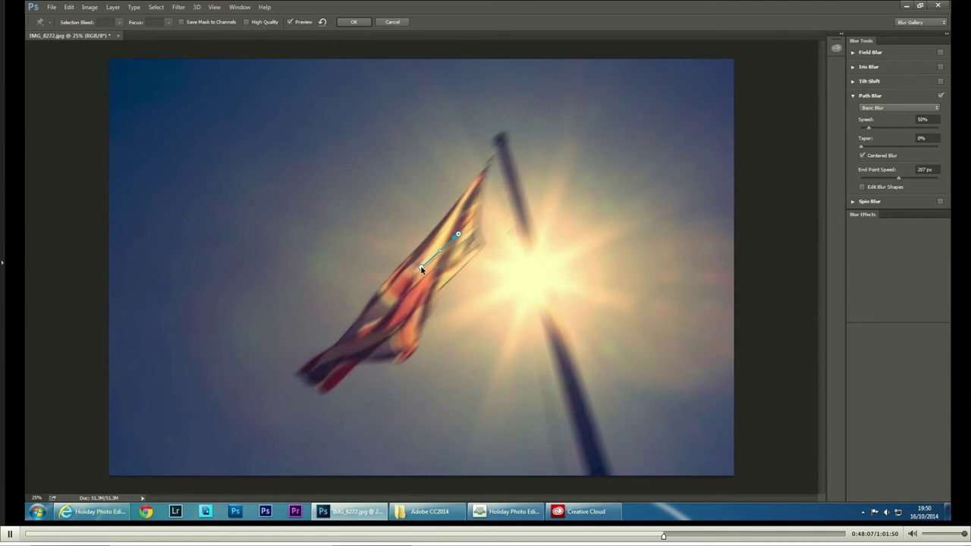
pyautogui.moveTo(418, 274); pyautogui.dragTo(324, 365)
pyautogui.moveTo(866, 130); pyautogui.dragTo(872, 132)
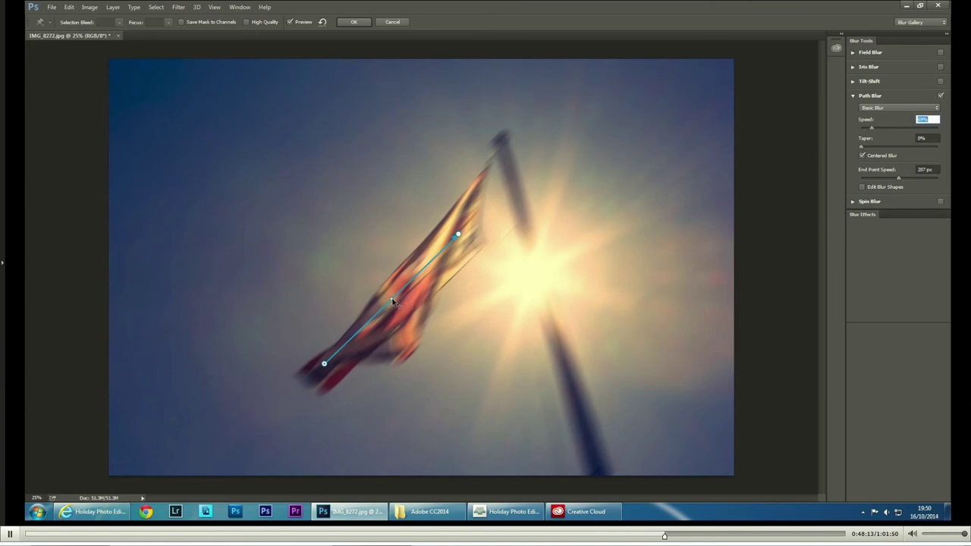
# Step: Bend the first blur path into a curve following the flag's wave
pyautogui.moveTo(392, 301); pyautogui.dragTo(310, 297)
pyautogui.moveTo(357, 249); pyautogui.dragTo(389, 319)
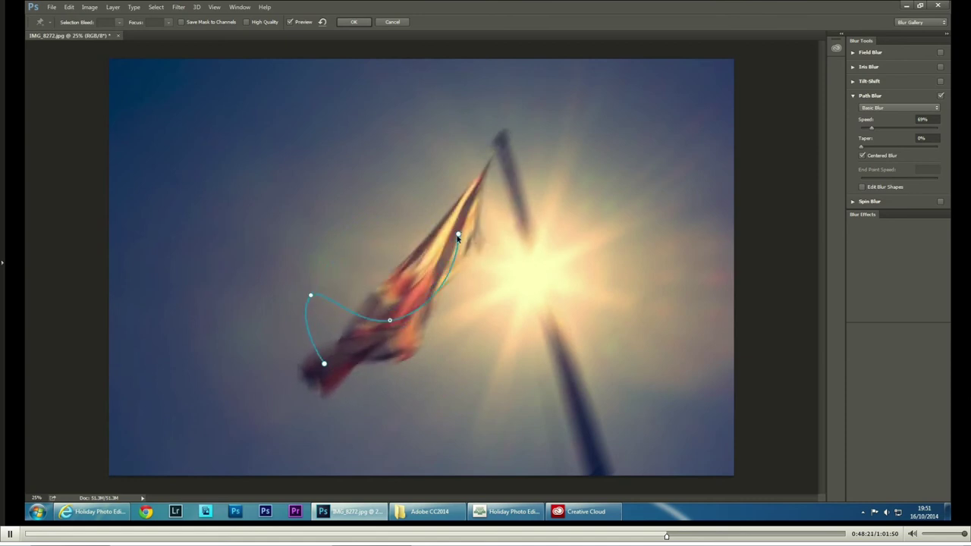
pyautogui.moveTo(457, 237); pyautogui.dragTo(402, 237)
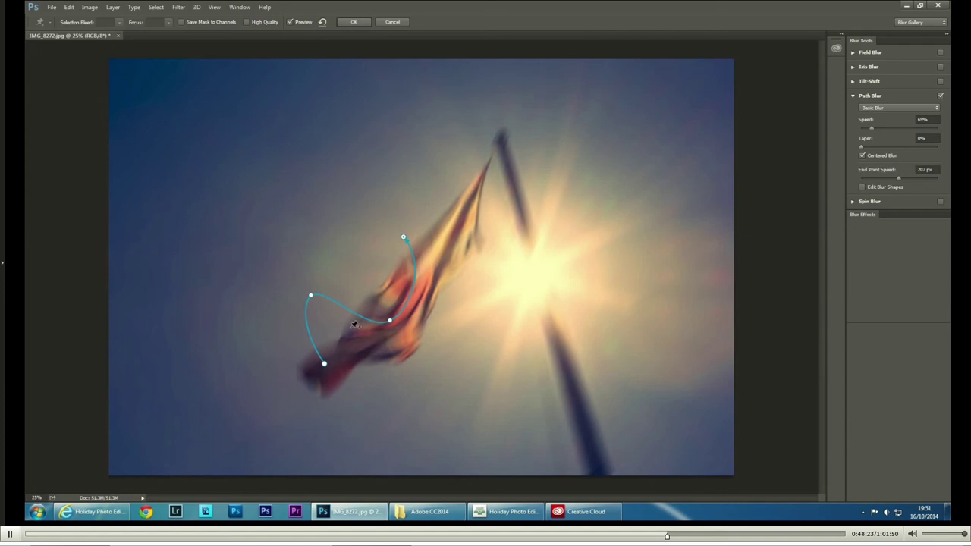
pyautogui.moveTo(324, 364); pyautogui.dragTo(271, 397)
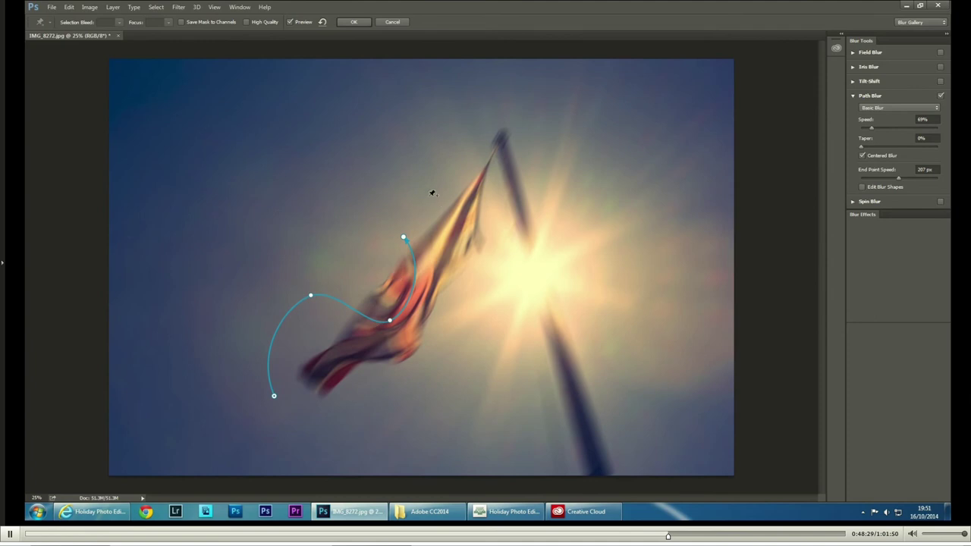
# Step: Add a second curved blur path across the flag and fine-tune Speed to 75%
pyautogui.moveTo(426, 161); pyautogui.dragTo(471, 296)
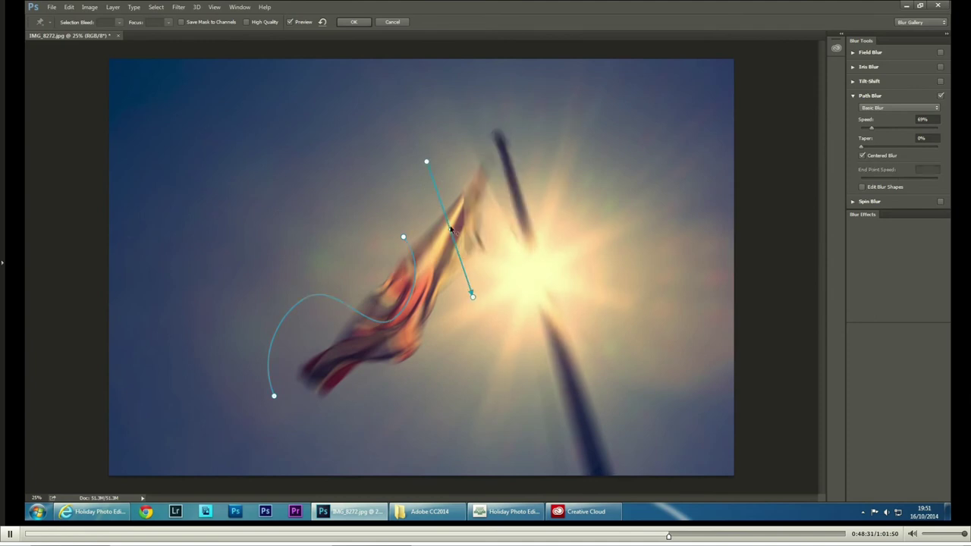
pyautogui.moveTo(450, 227); pyautogui.dragTo(476, 229)
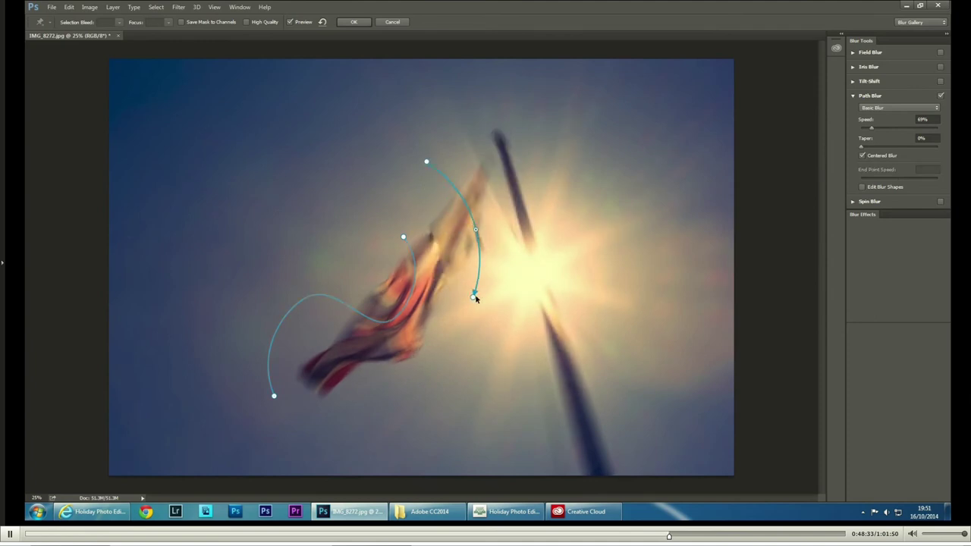
pyautogui.moveTo(473, 296); pyautogui.dragTo(540, 146)
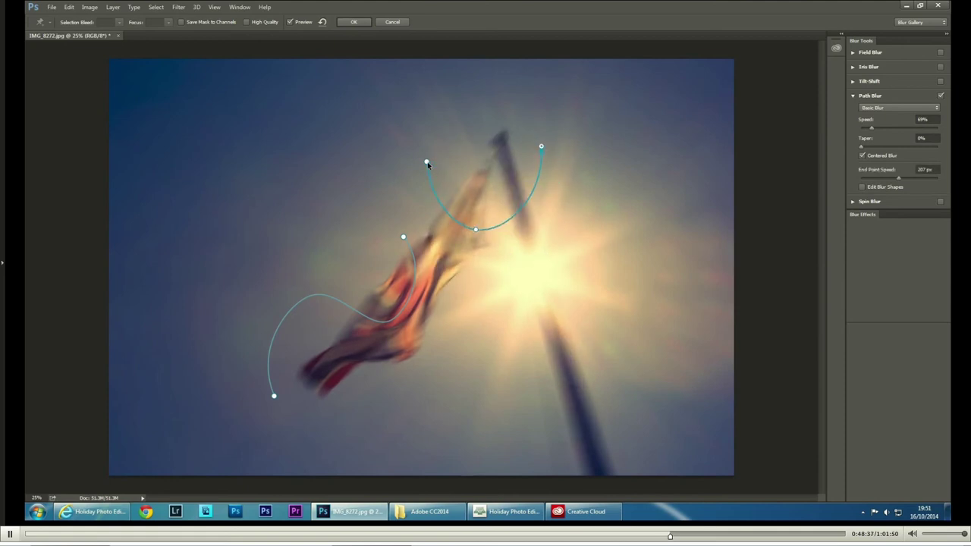
pyautogui.moveTo(426, 164); pyautogui.dragTo(343, 159)
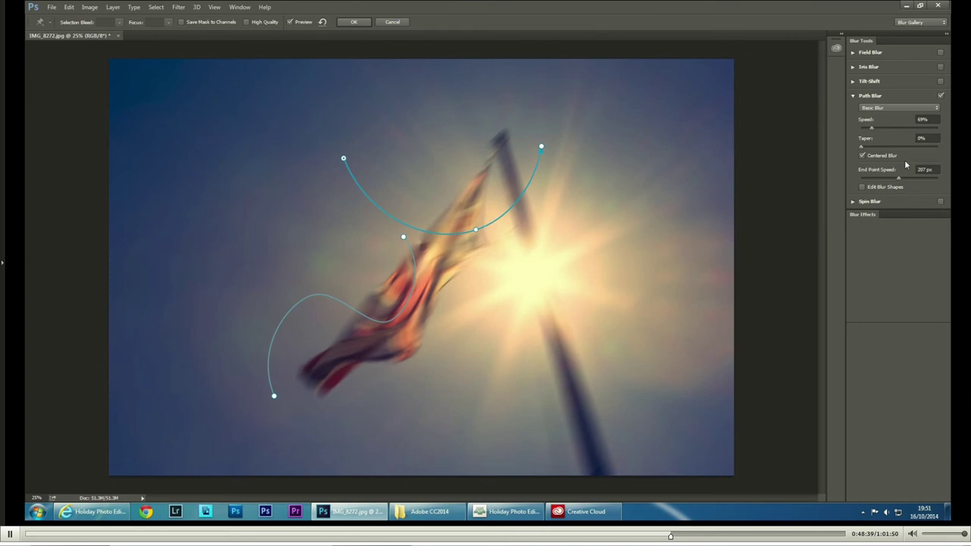
pyautogui.click(873, 129)
# Step: Pull the second flag path's end inward and draw a blur path from pole top to base
pyautogui.moveTo(541, 146); pyautogui.dragTo(460, 149)
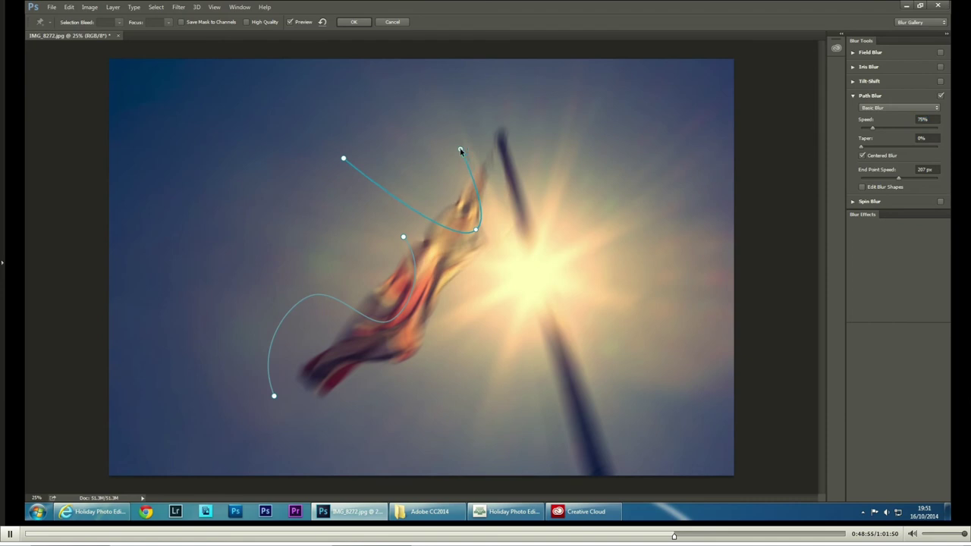
pyautogui.click(500, 133)
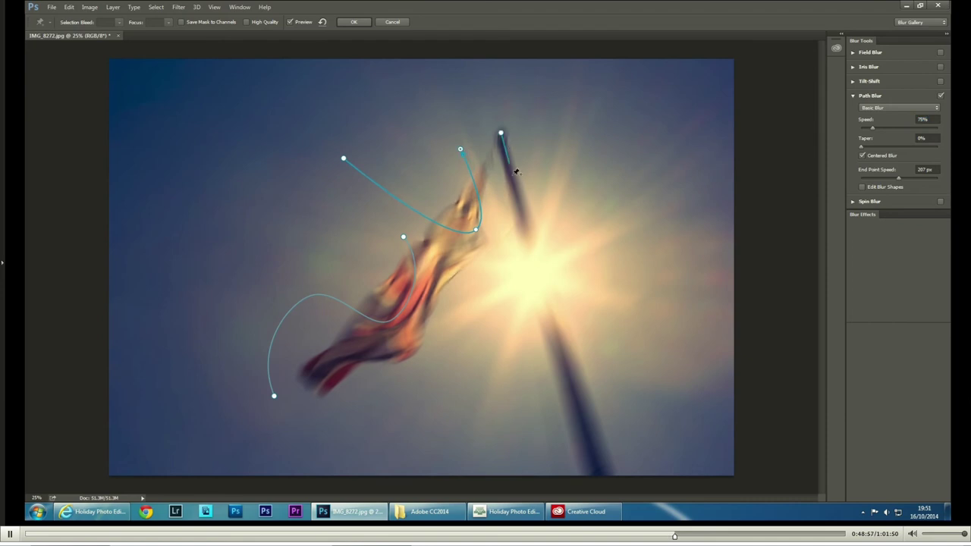
pyautogui.doubleClick(596, 470)
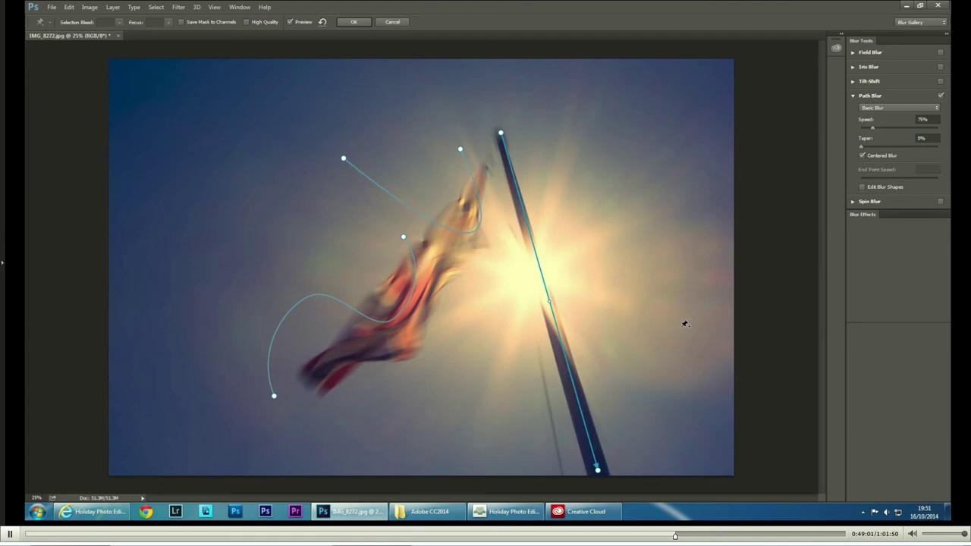
# Step: Lower the End Point Speed at the pole path's top and base, then apply the blur
pyautogui.click(501, 134)
pyautogui.moveTo(899, 182); pyautogui.dragTo(854, 188)
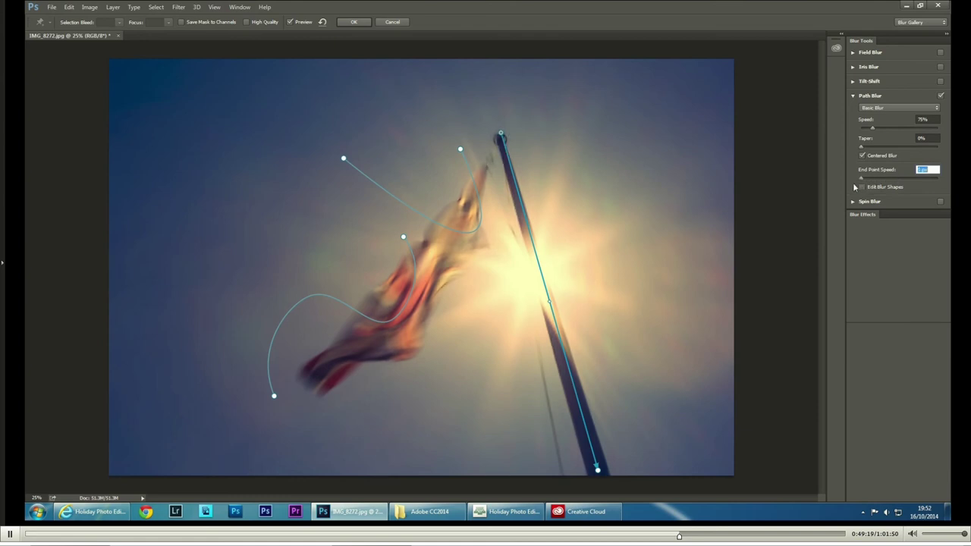
pyautogui.click(598, 470)
pyautogui.moveTo(899, 179); pyautogui.dragTo(883, 185)
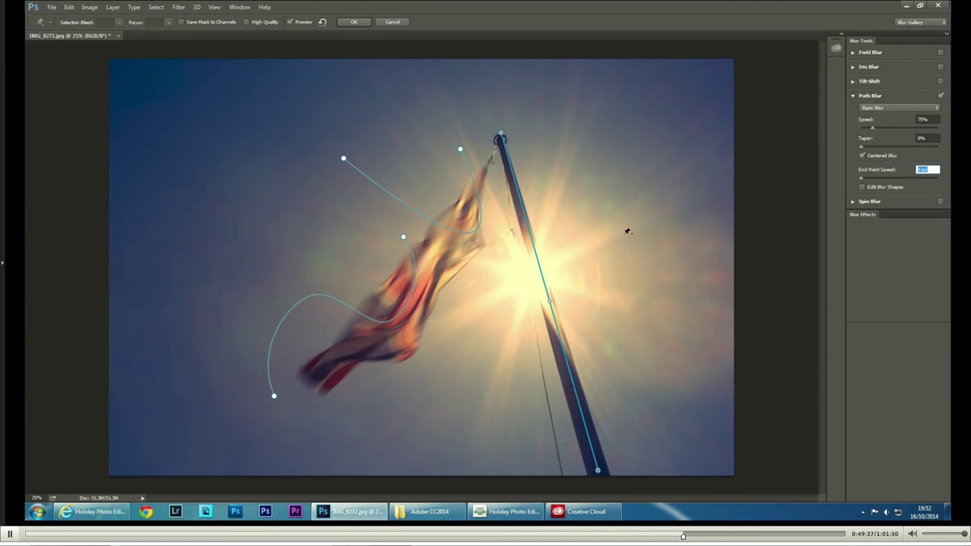
pyautogui.click(364, 22)
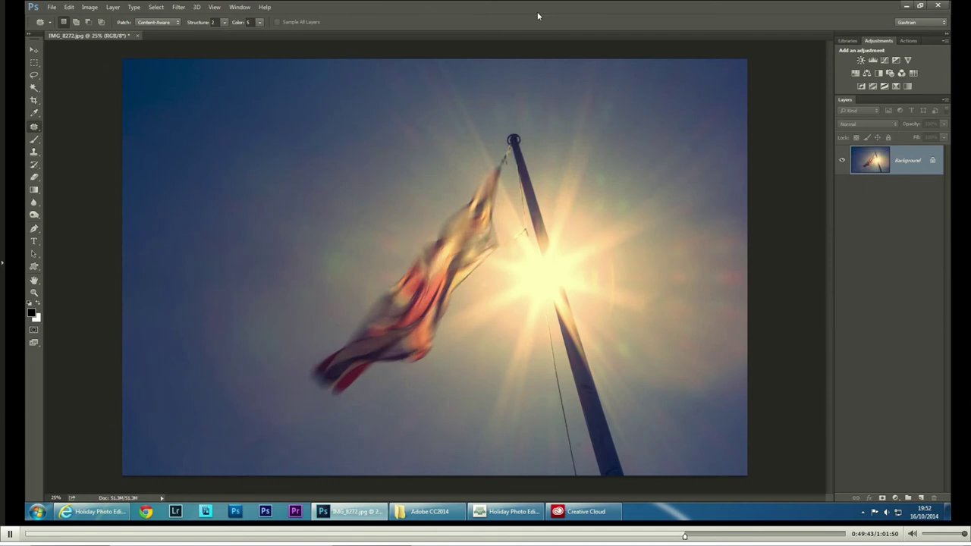
# Step: Crop the photo to about 90% around the flag, pole and sun
pyautogui.click(34, 100)
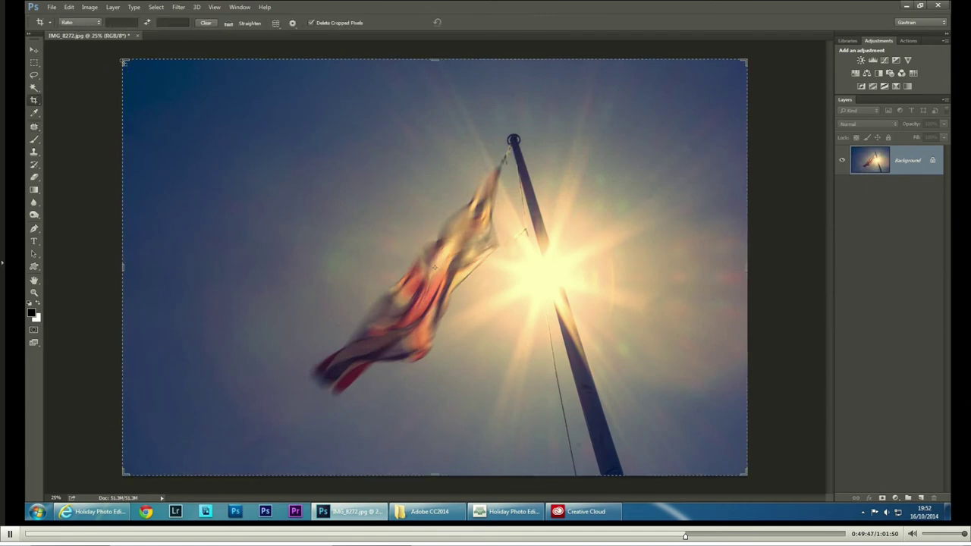
pyautogui.moveTo(123, 60); pyautogui.dragTo(156, 82)
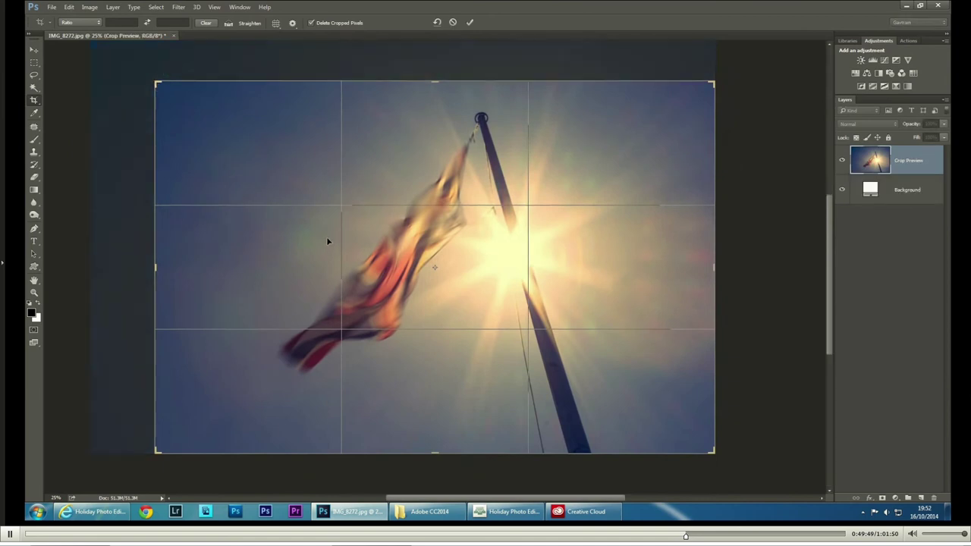
pyautogui.press('Return')
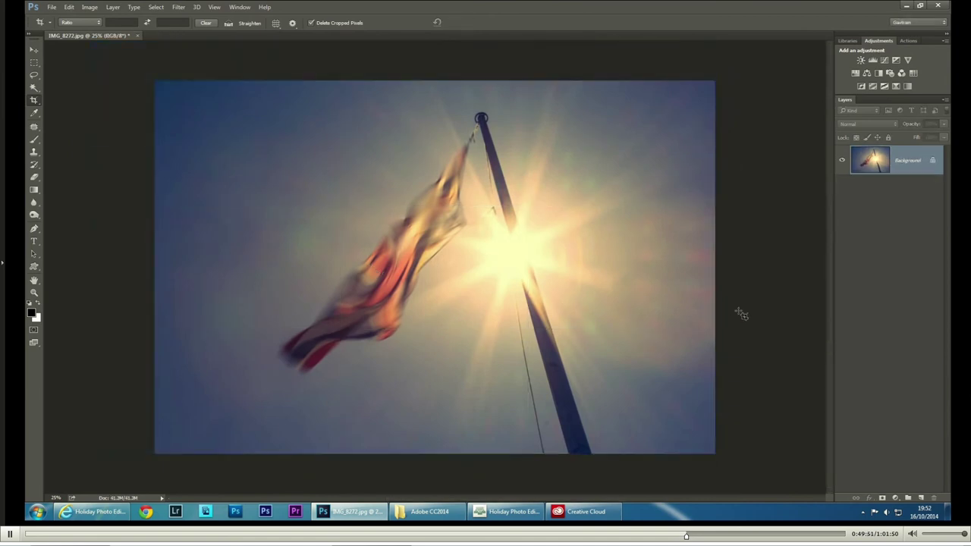